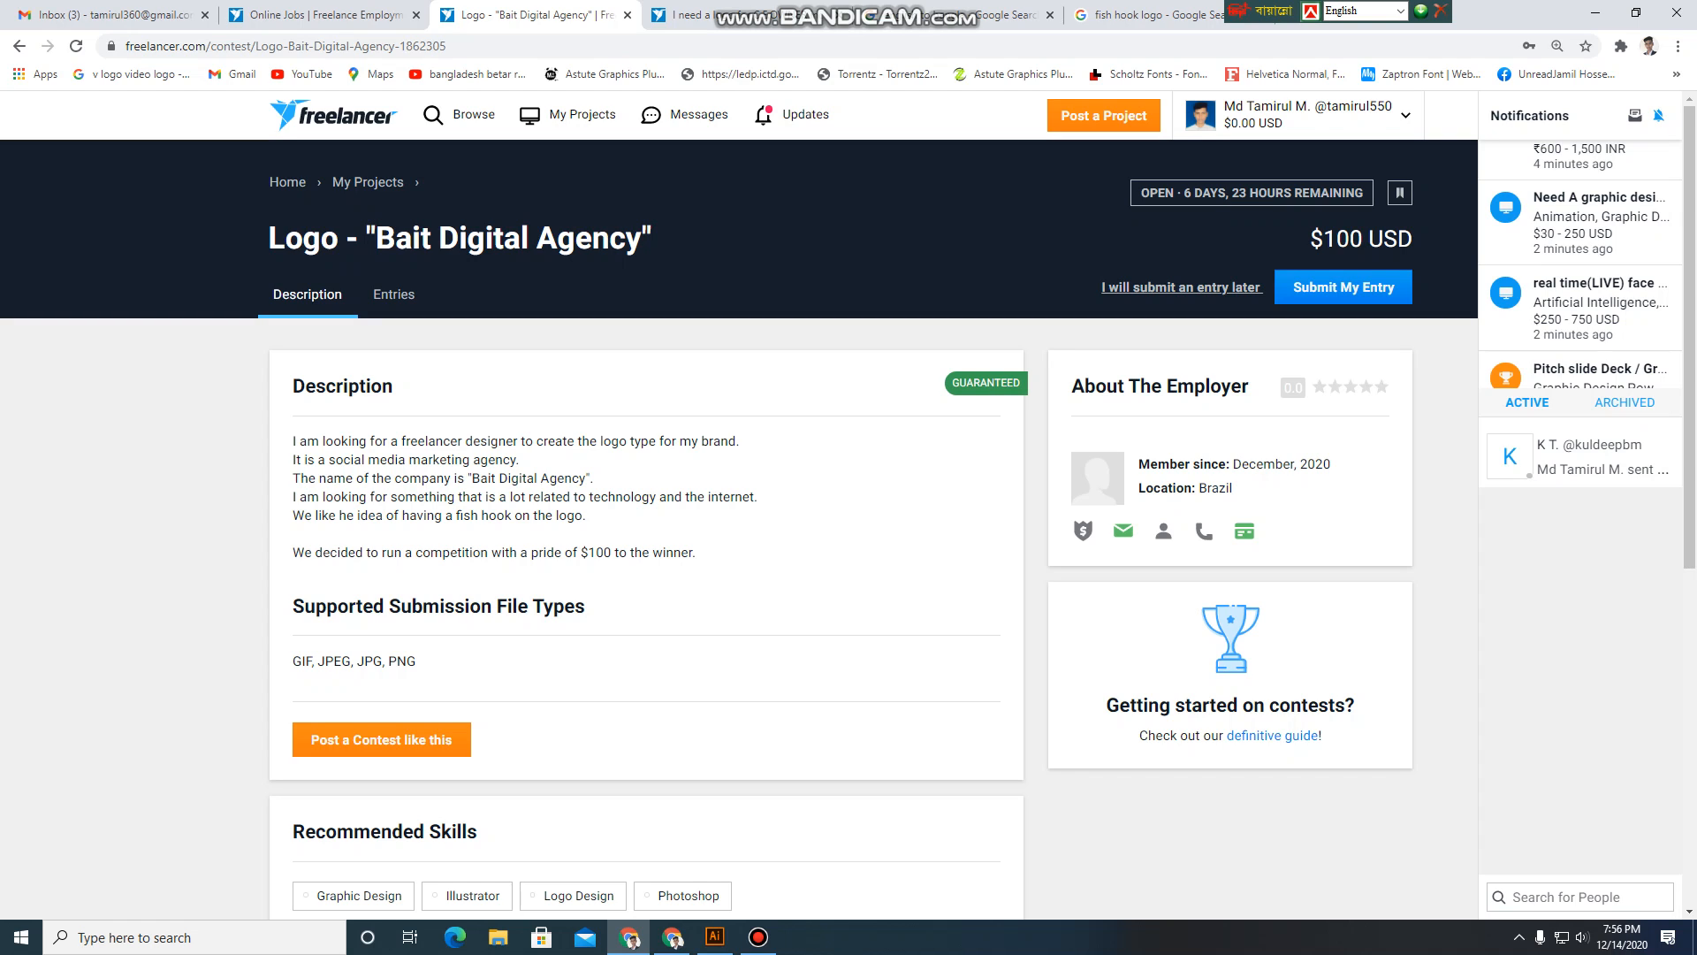
# Read the contest description, including the fish hook request, and look over the submitted entries for Bait Digital Agency
pyautogui.moveTo(452, 516); pyautogui.dragTo(504, 516)
pyautogui.click(505, 516)
pyautogui.moveTo(456, 516); pyautogui.dragTo(590, 515)
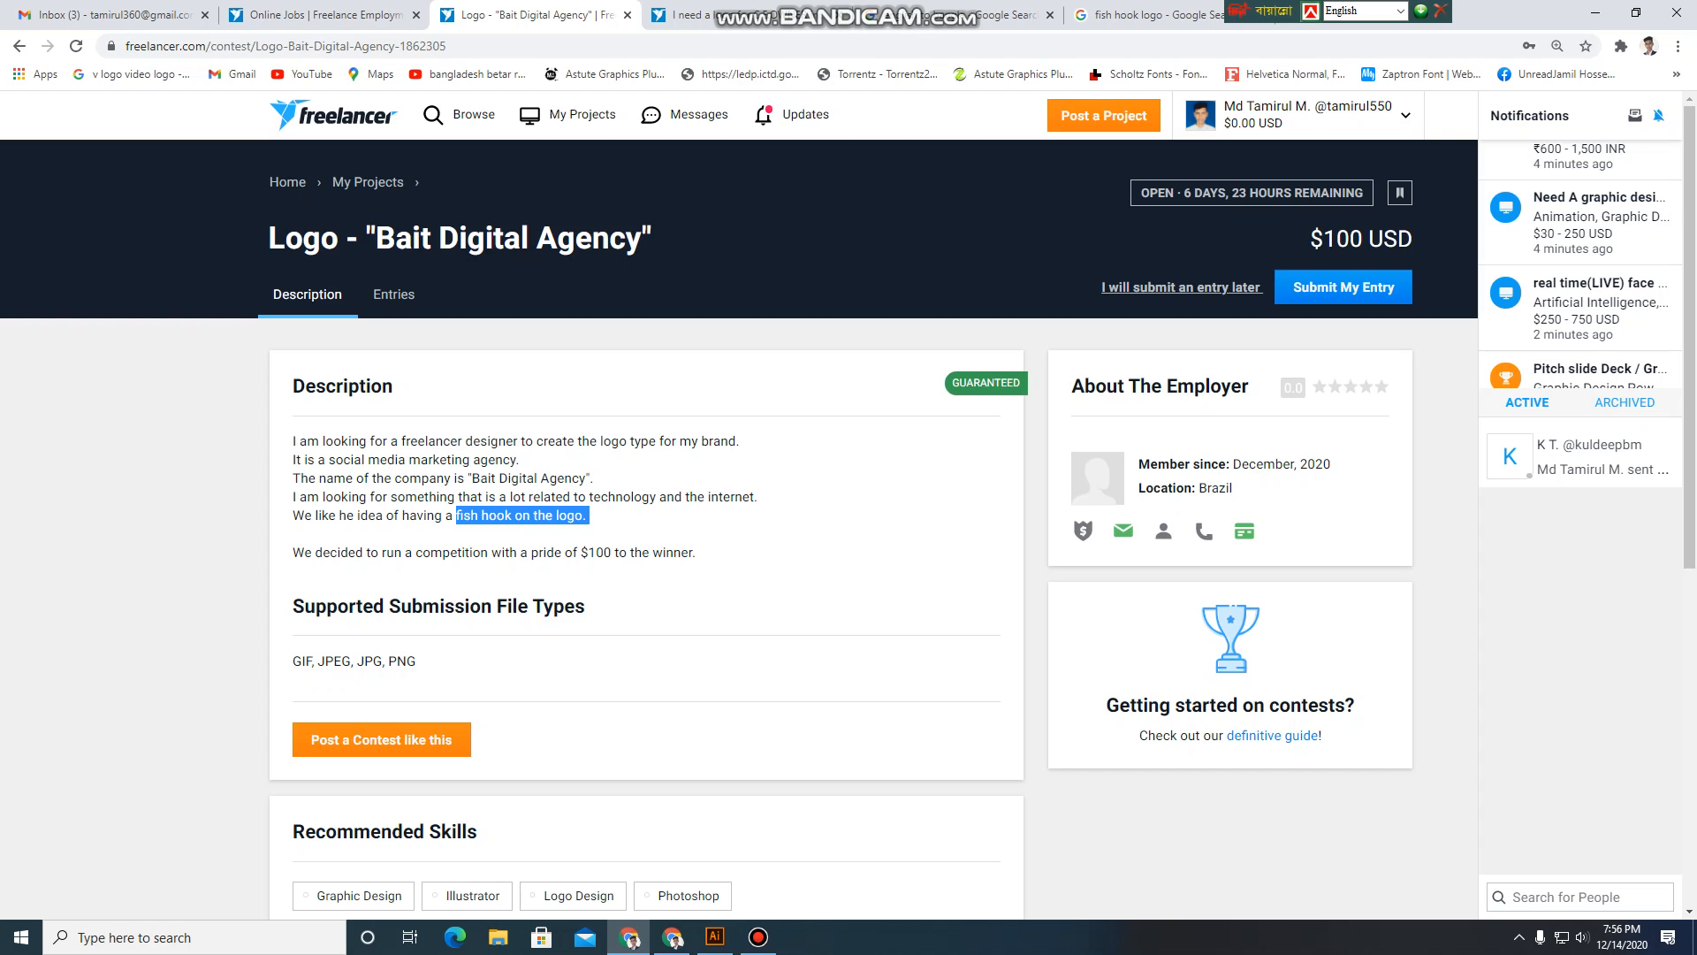
pyautogui.click(590, 517)
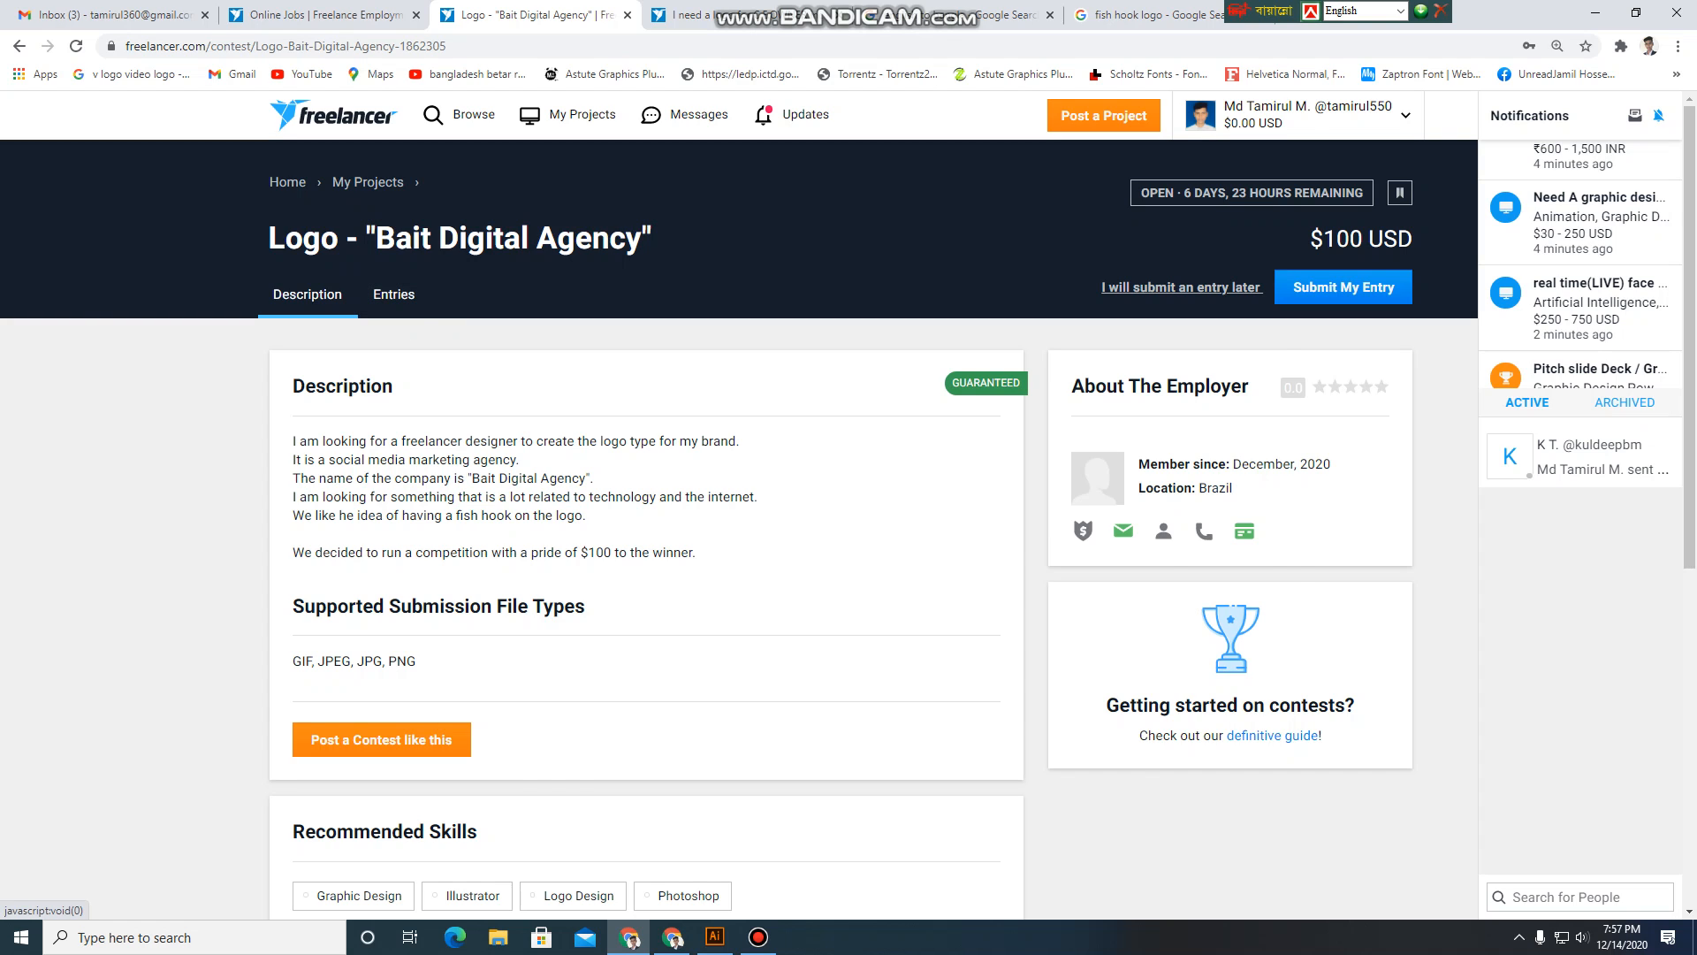
pyautogui.click(393, 295)
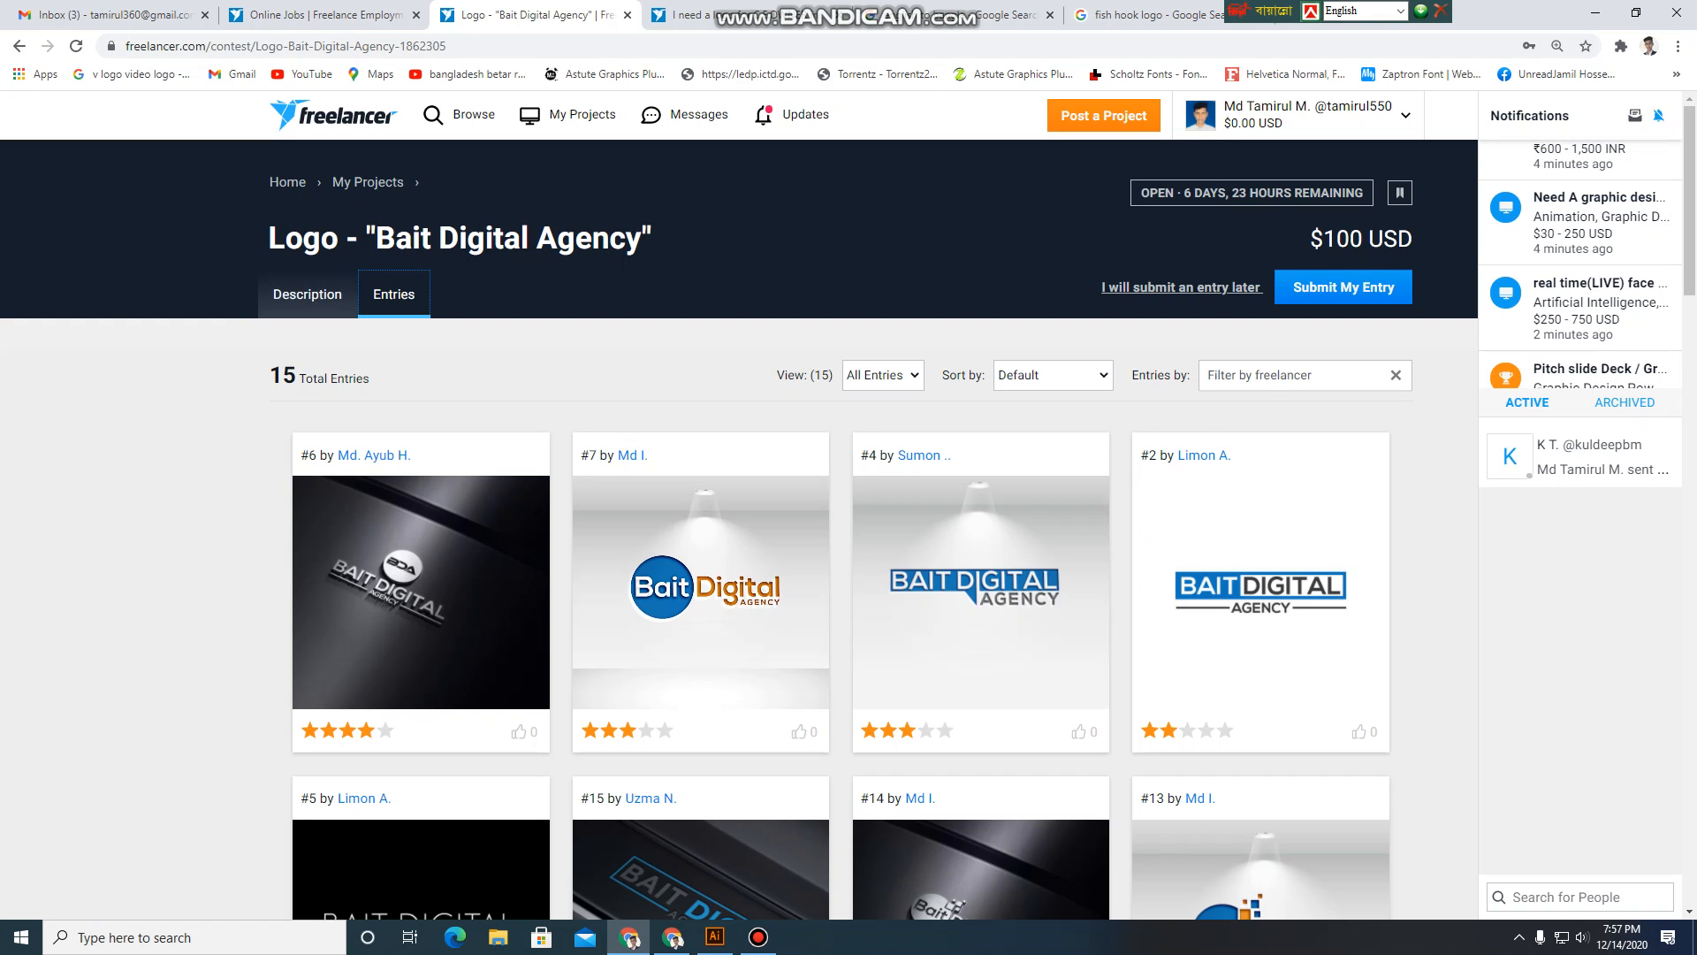
pyautogui.click(307, 295)
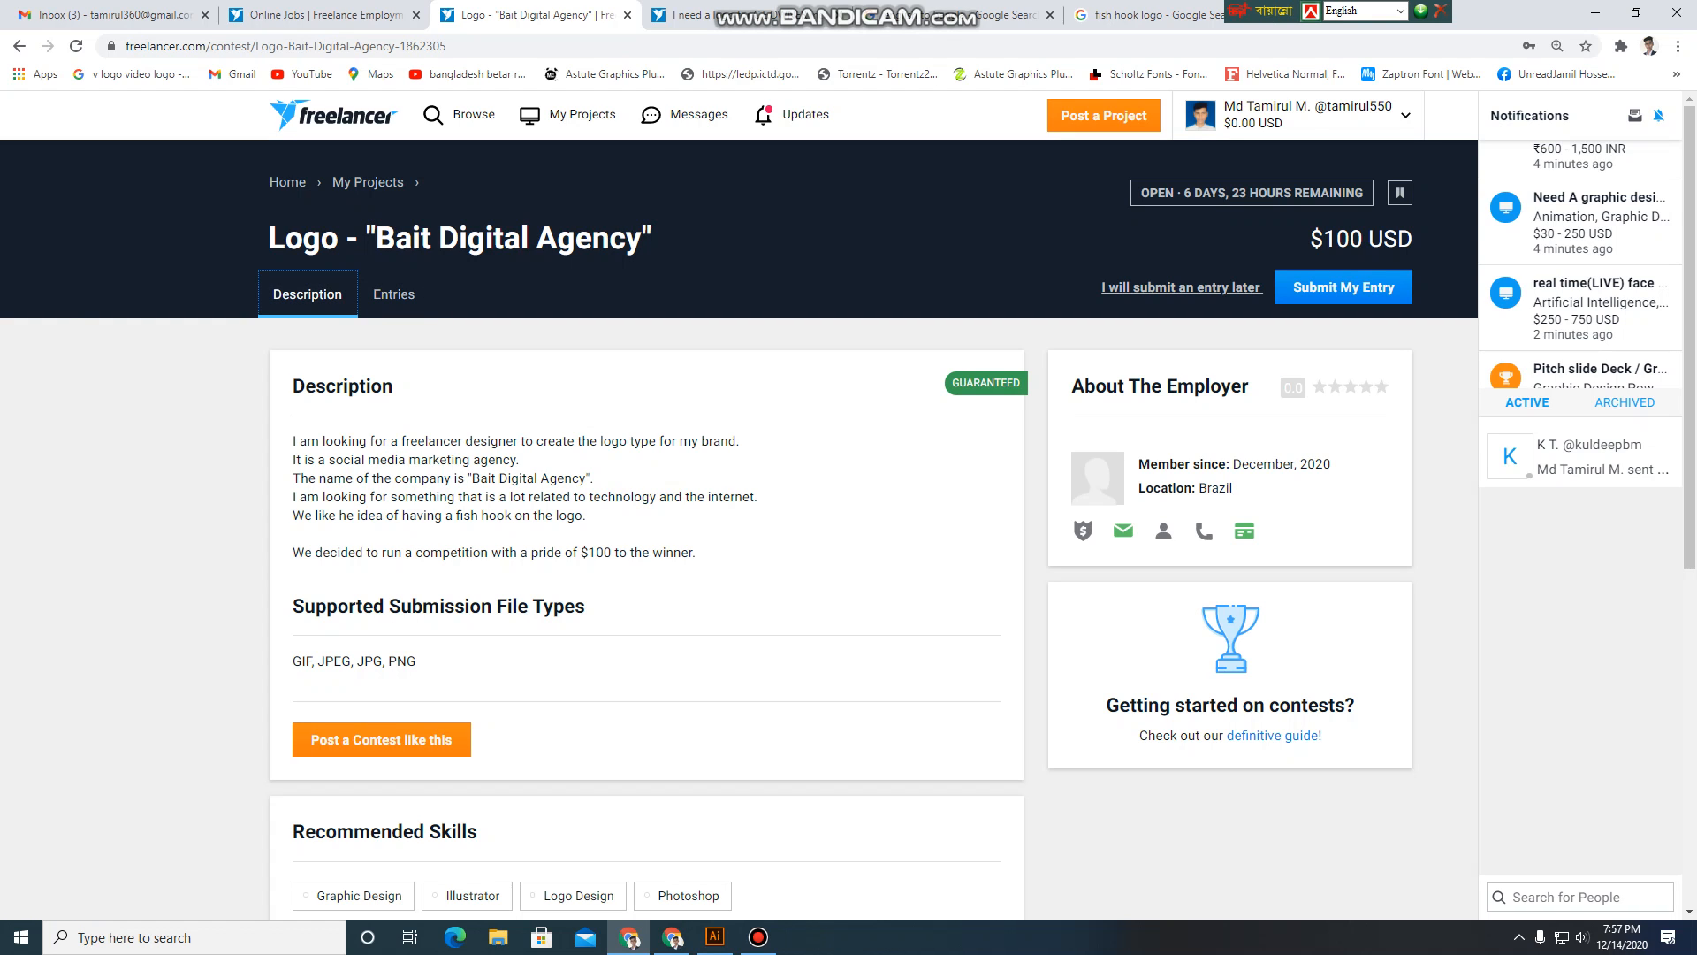
# Copy the words "Bait Digital" from the company name in the contest description and switch to Illustrator
pyautogui.moveTo(473, 478); pyautogui.dragTo(541, 478)
pyautogui.rightClick(539, 480)
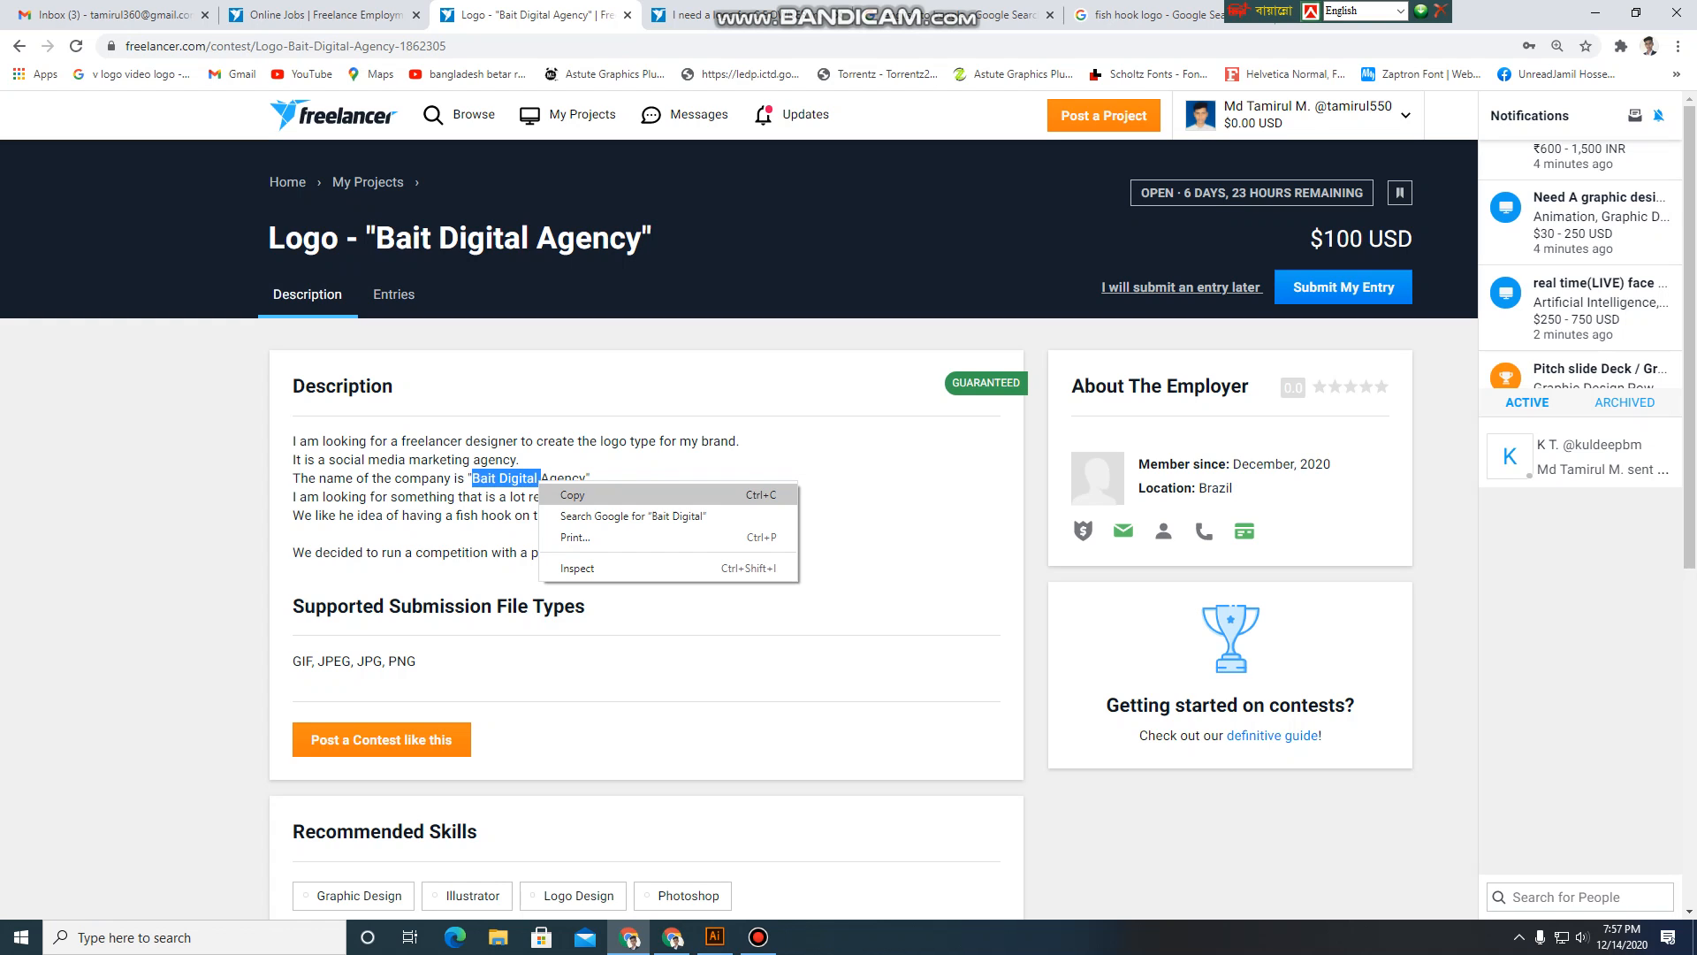
pyautogui.click(575, 497)
pyautogui.click(715, 937)
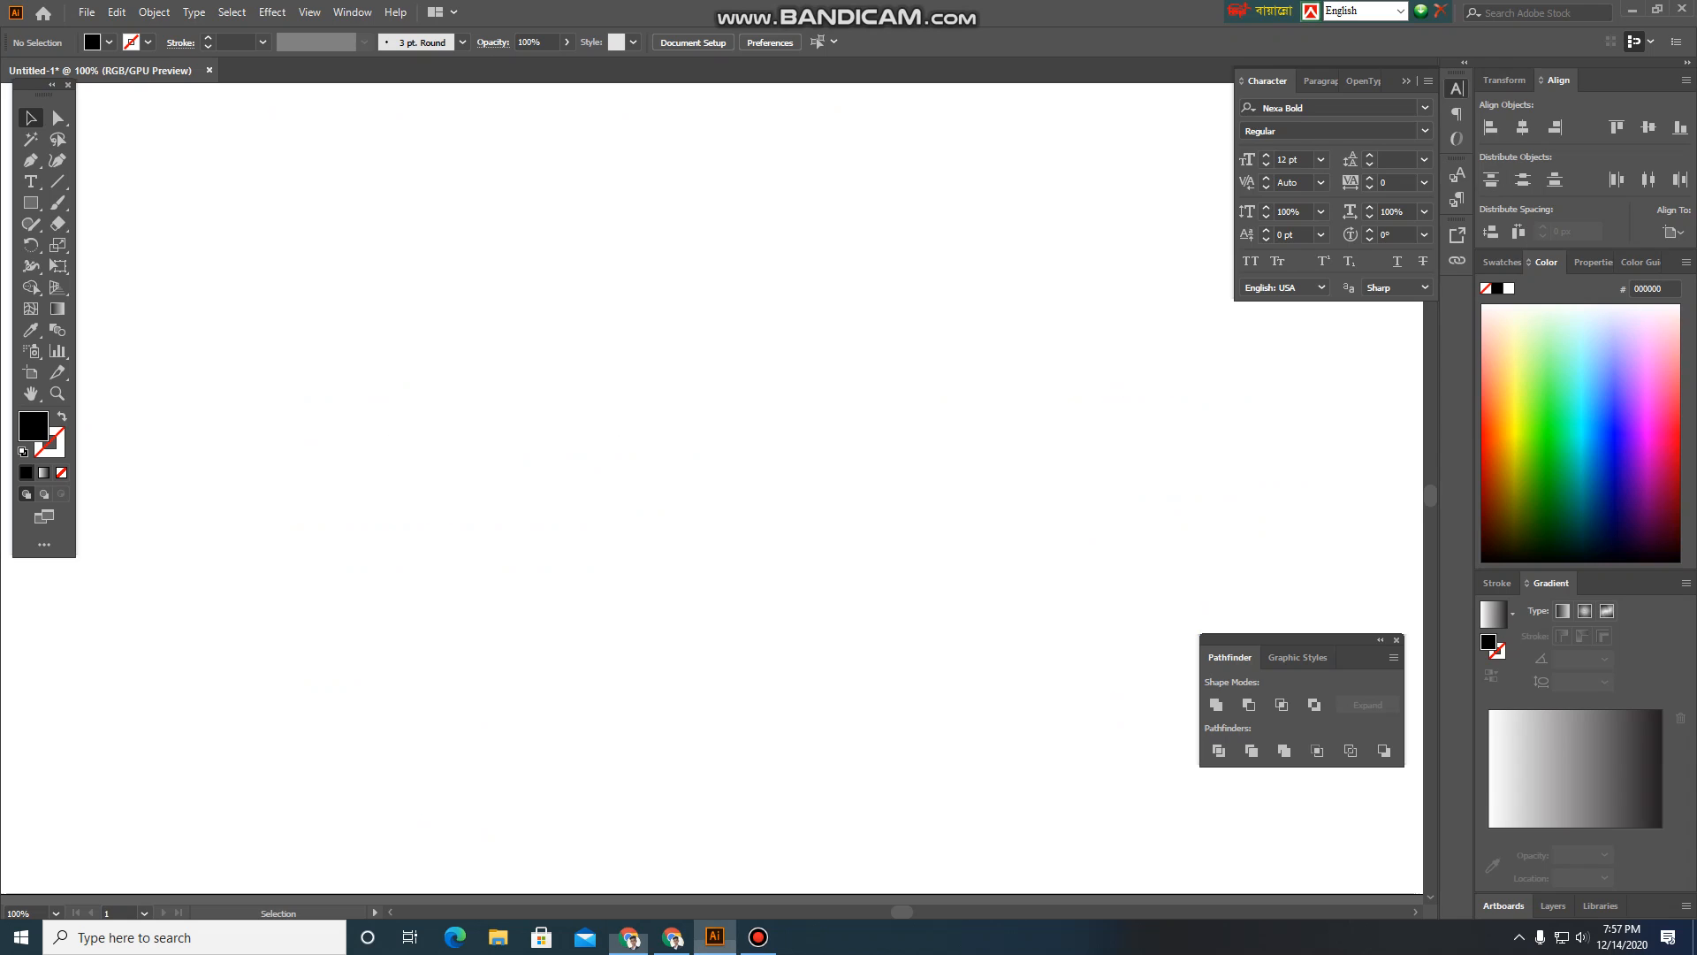
# Create a text object near the middle of the artboard containing the copied words "Bait Digital"
pyautogui.click(31, 181)
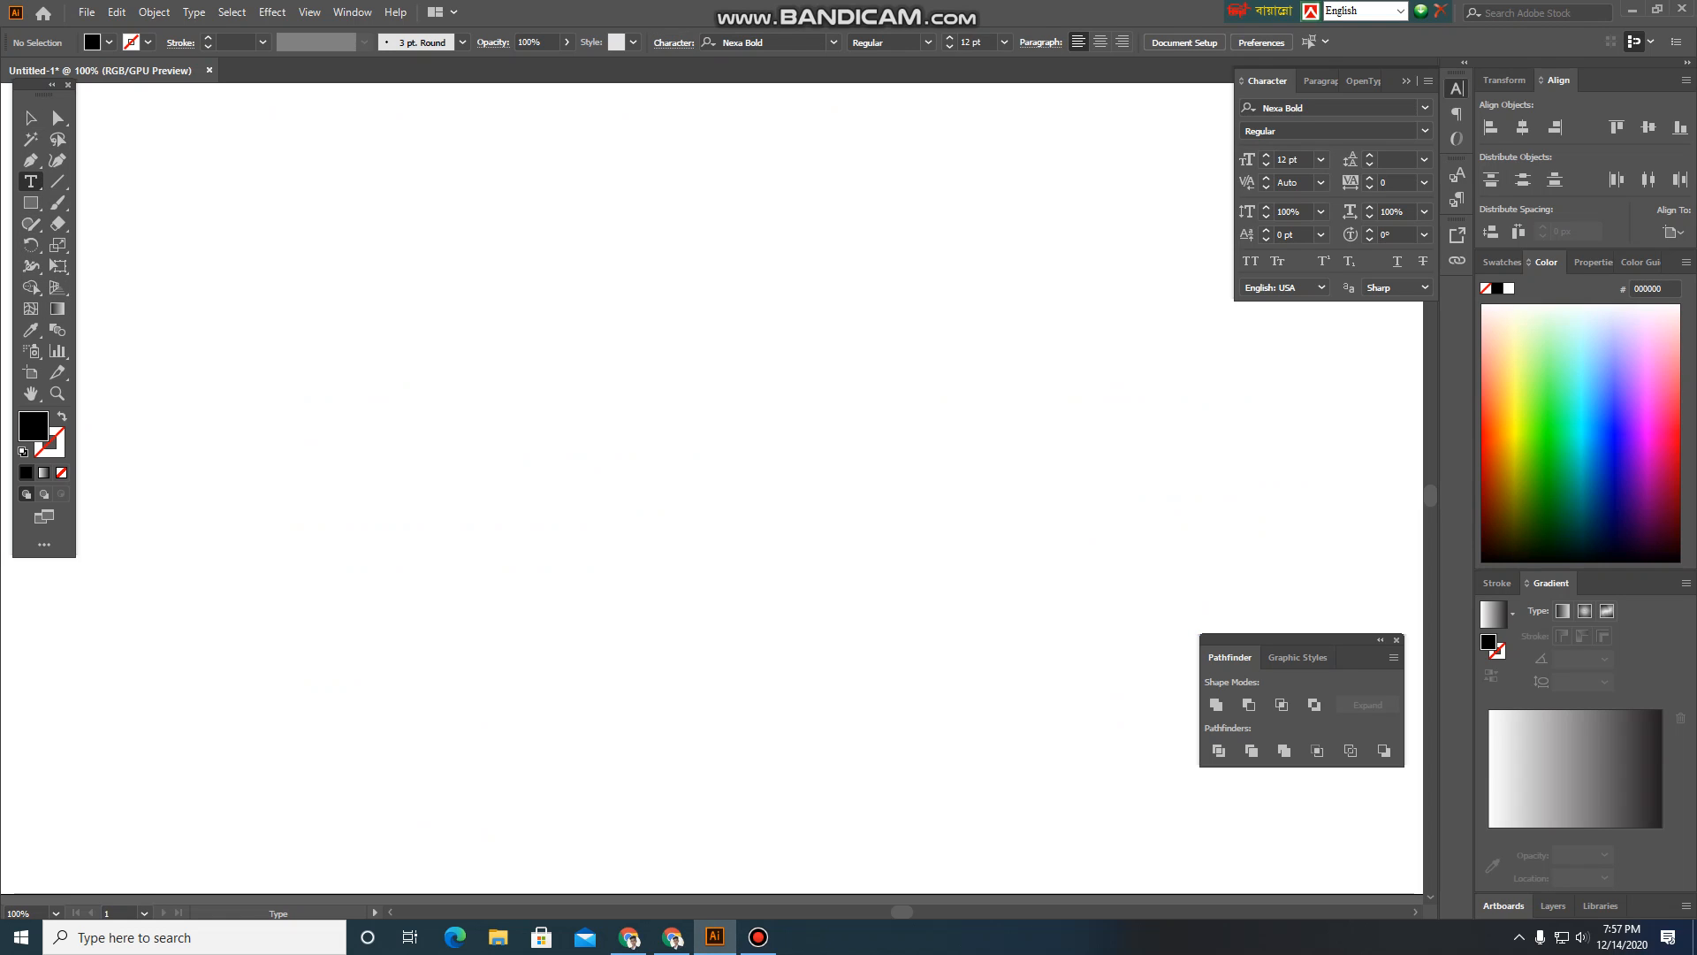
pyautogui.click(501, 404)
pyautogui.press('BackSpace')
pyautogui.hotkey('ctrl', 'v')
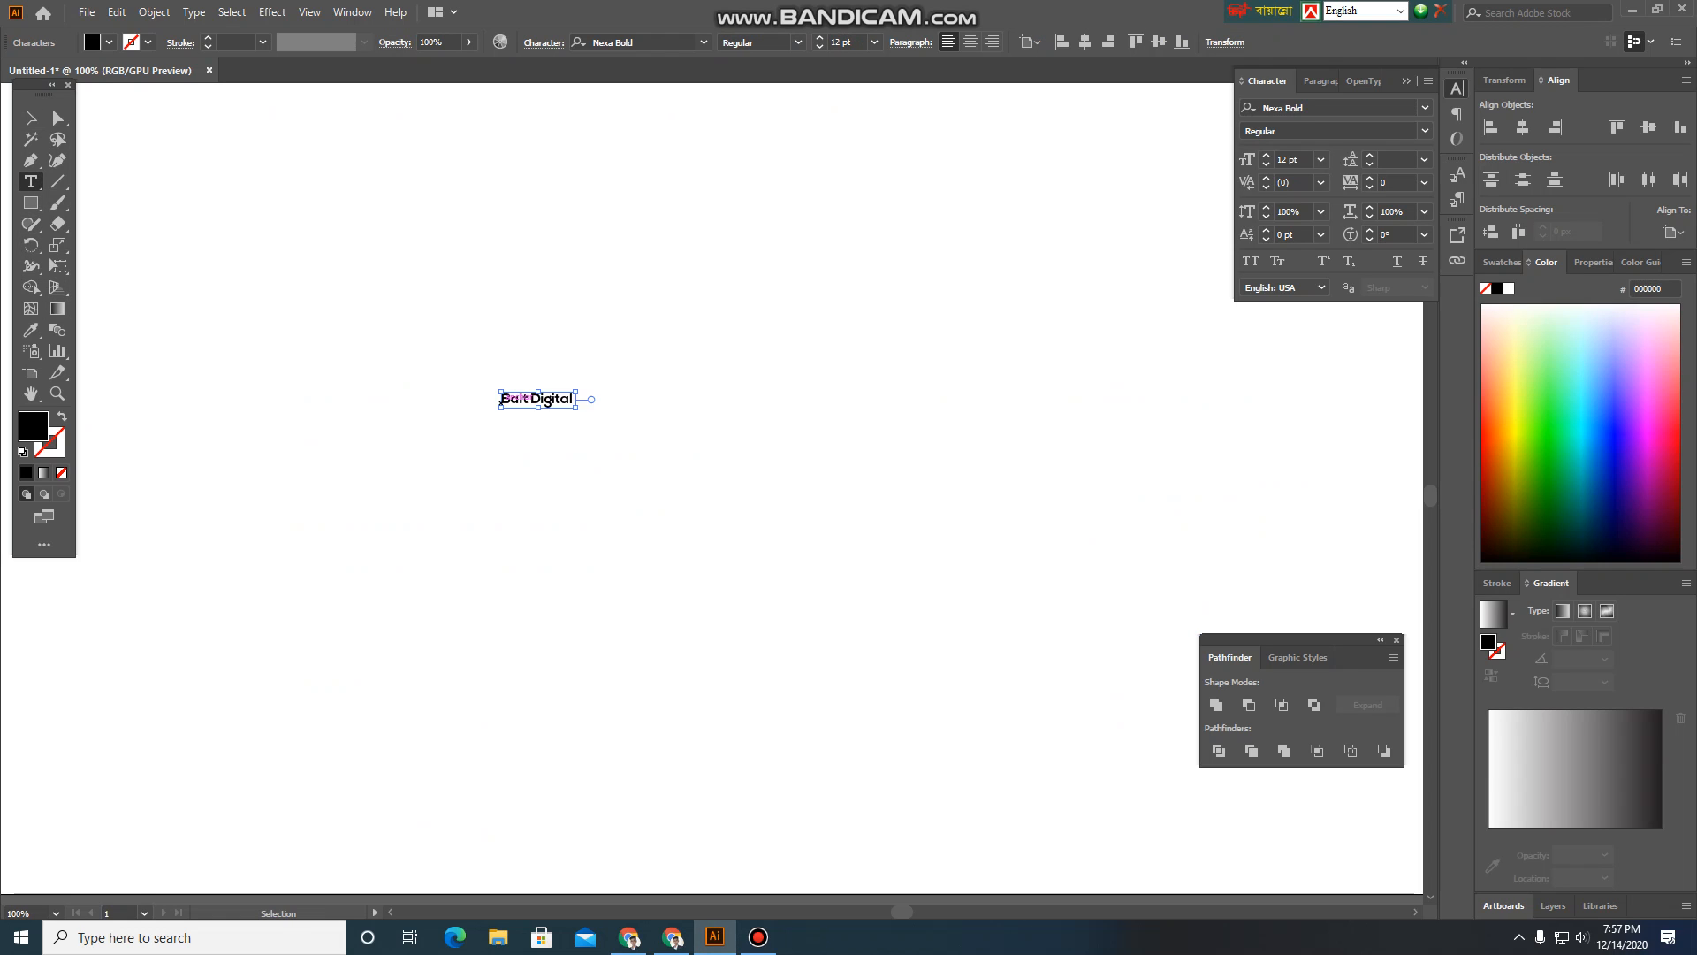
pyautogui.press('Escape')
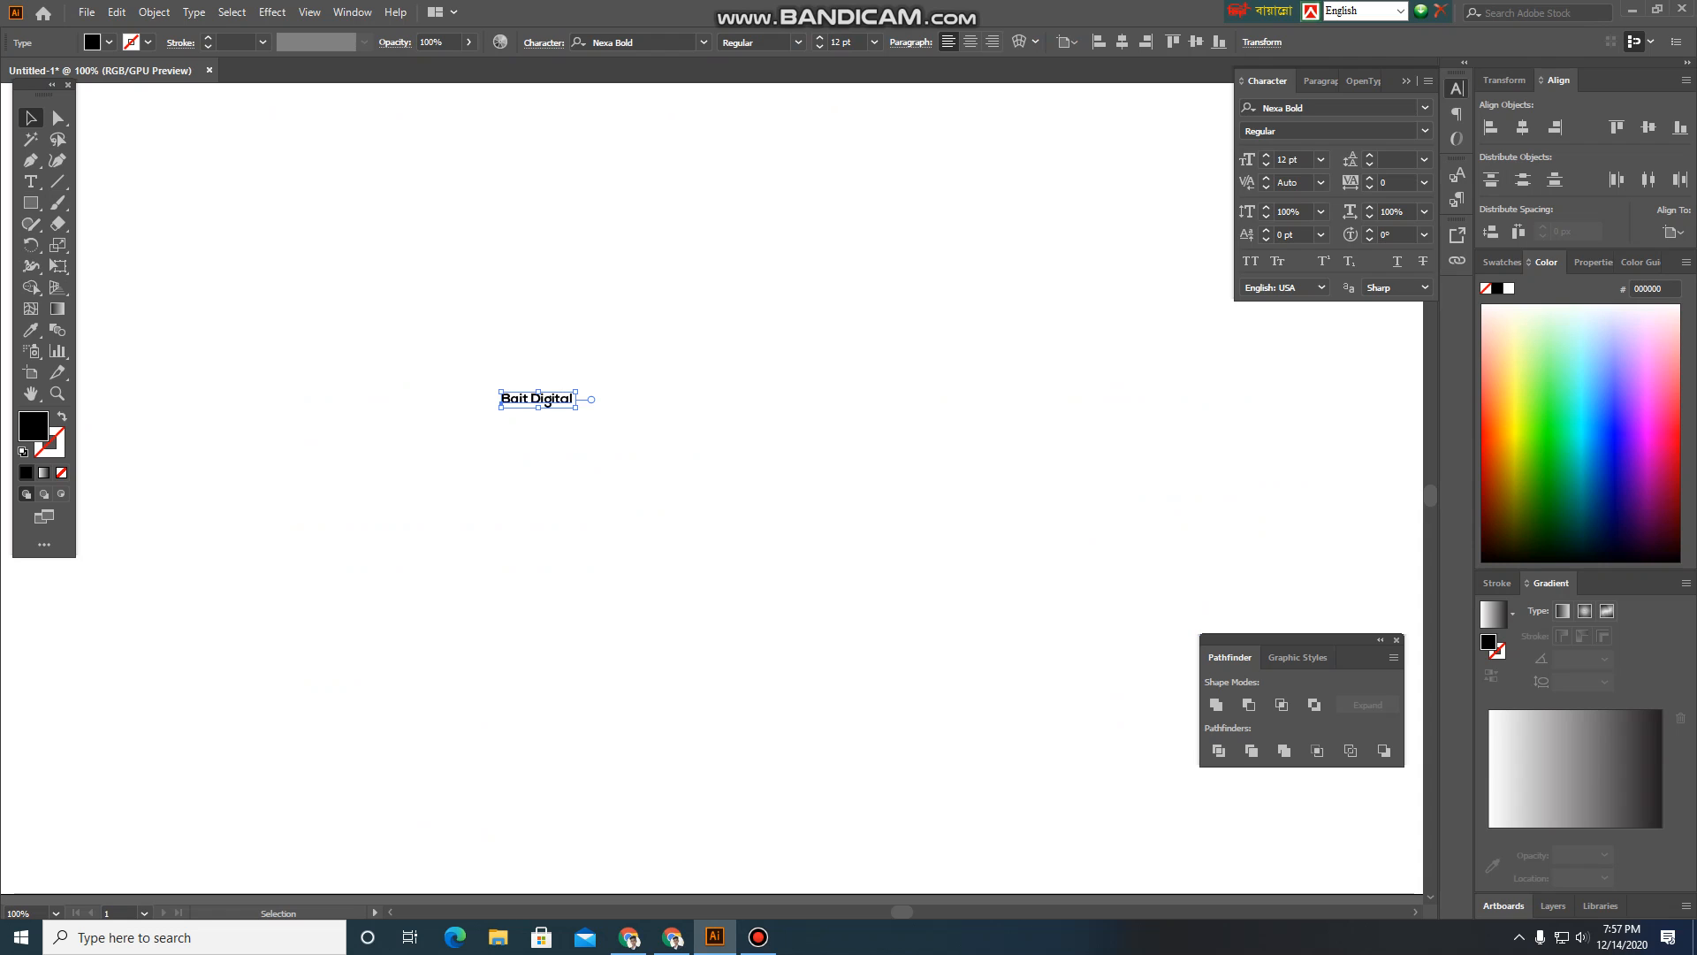
# Convert the "Bait Digital" text to uppercase and enlarge it proportionally to about 36 pt
pyautogui.click(194, 11)
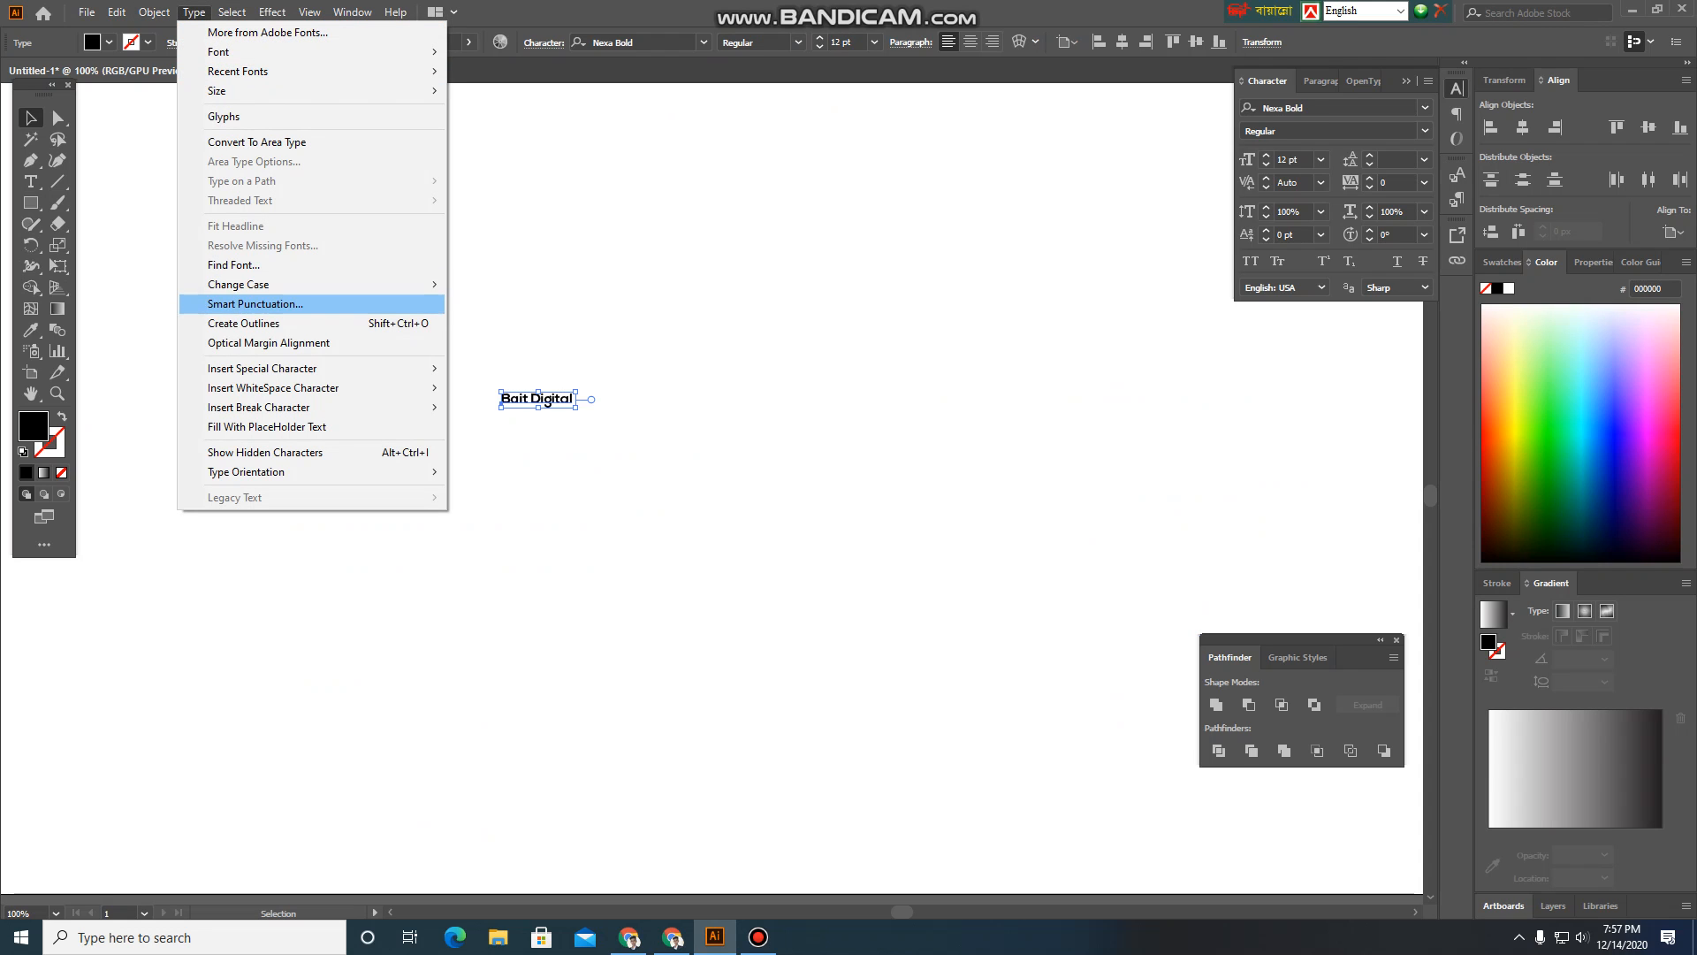
pyautogui.moveTo(354, 284)
pyautogui.click(496, 284)
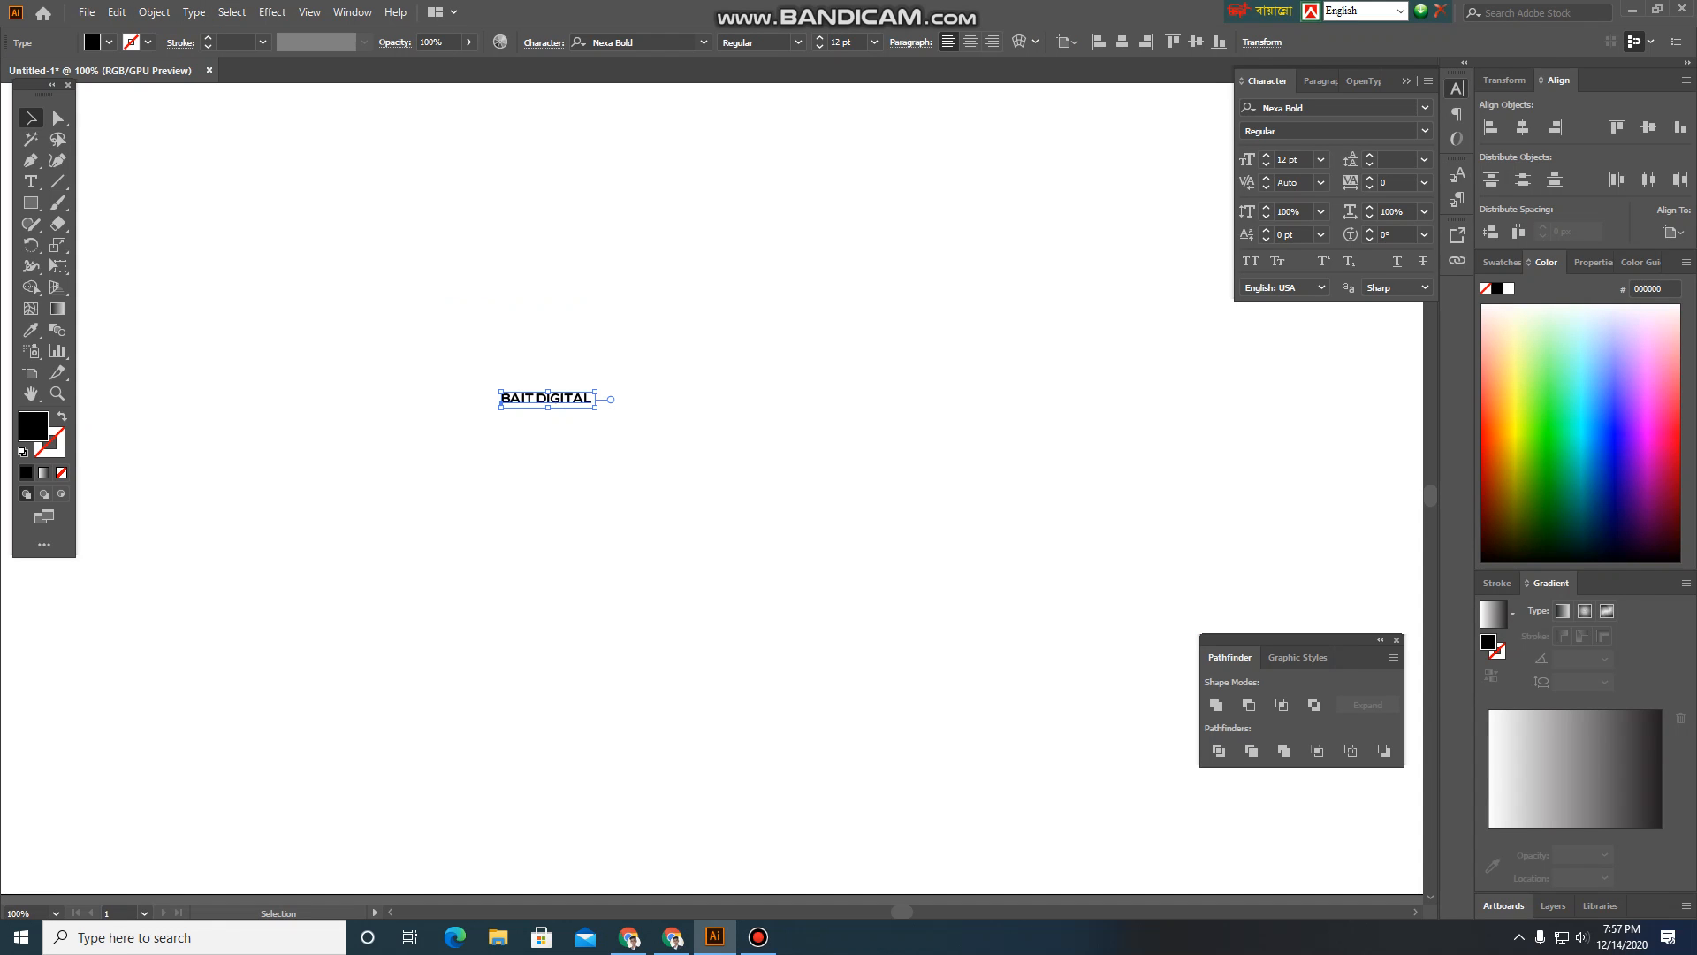
pyautogui.moveTo(595, 407); pyautogui.dragTo(656, 461)
# Copy the word "Agency" from the contest description in Chrome and return to Illustrator
pyautogui.click(673, 937)
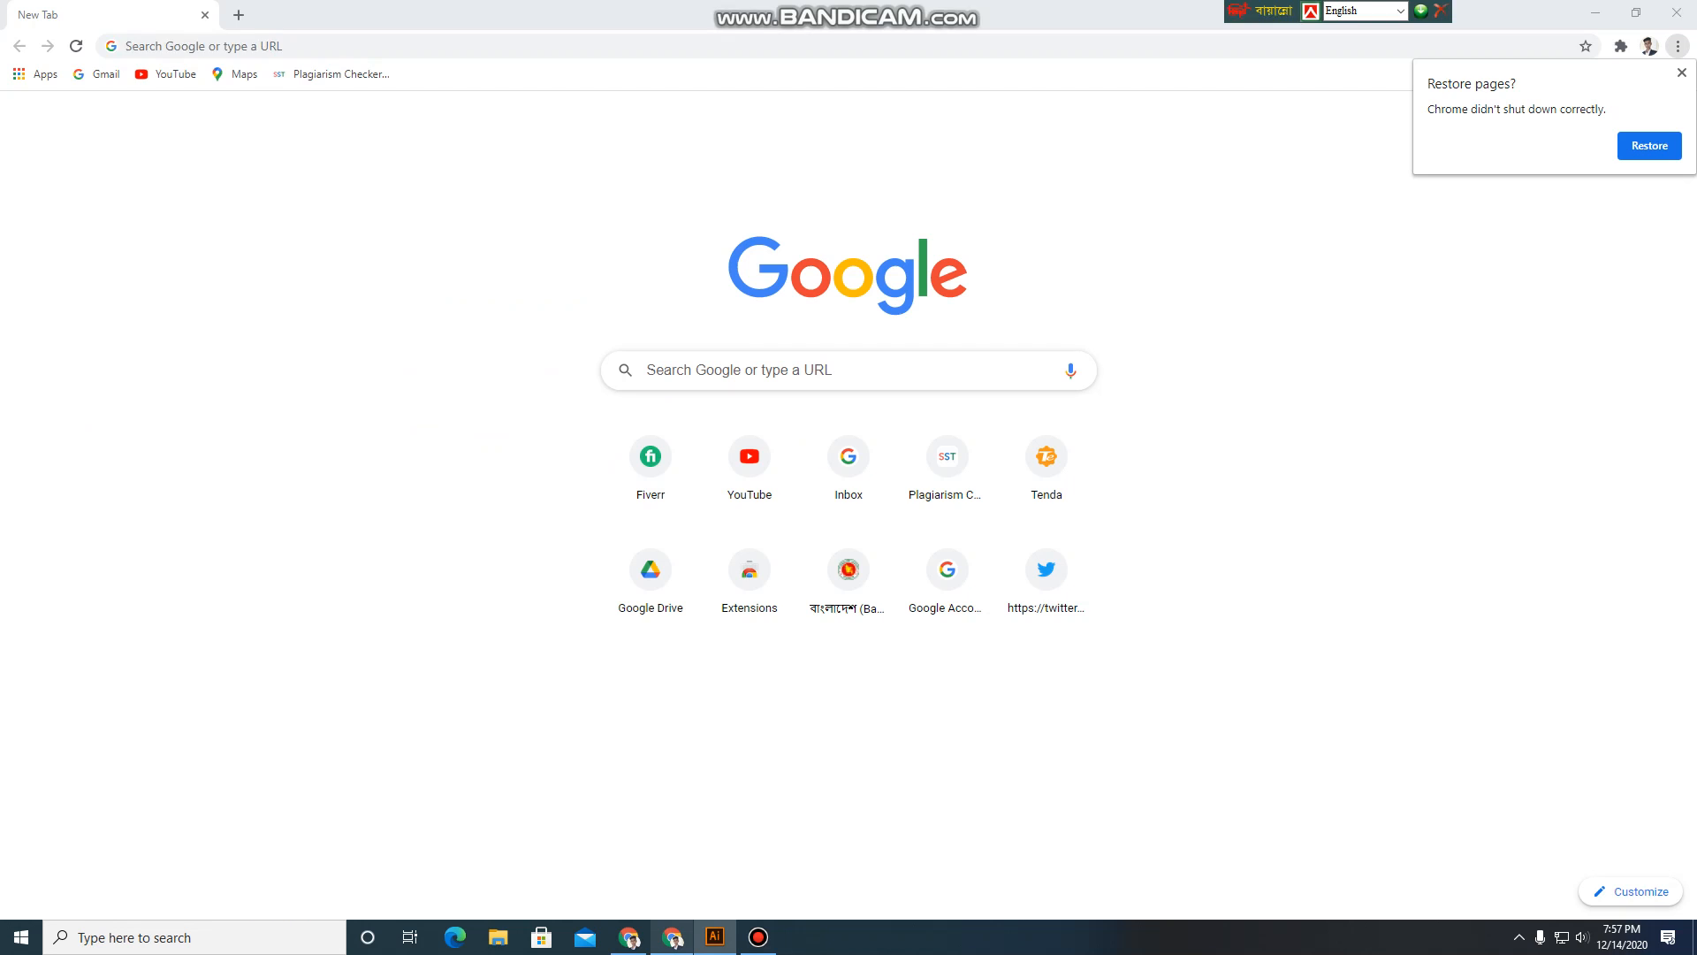
pyautogui.click(629, 937)
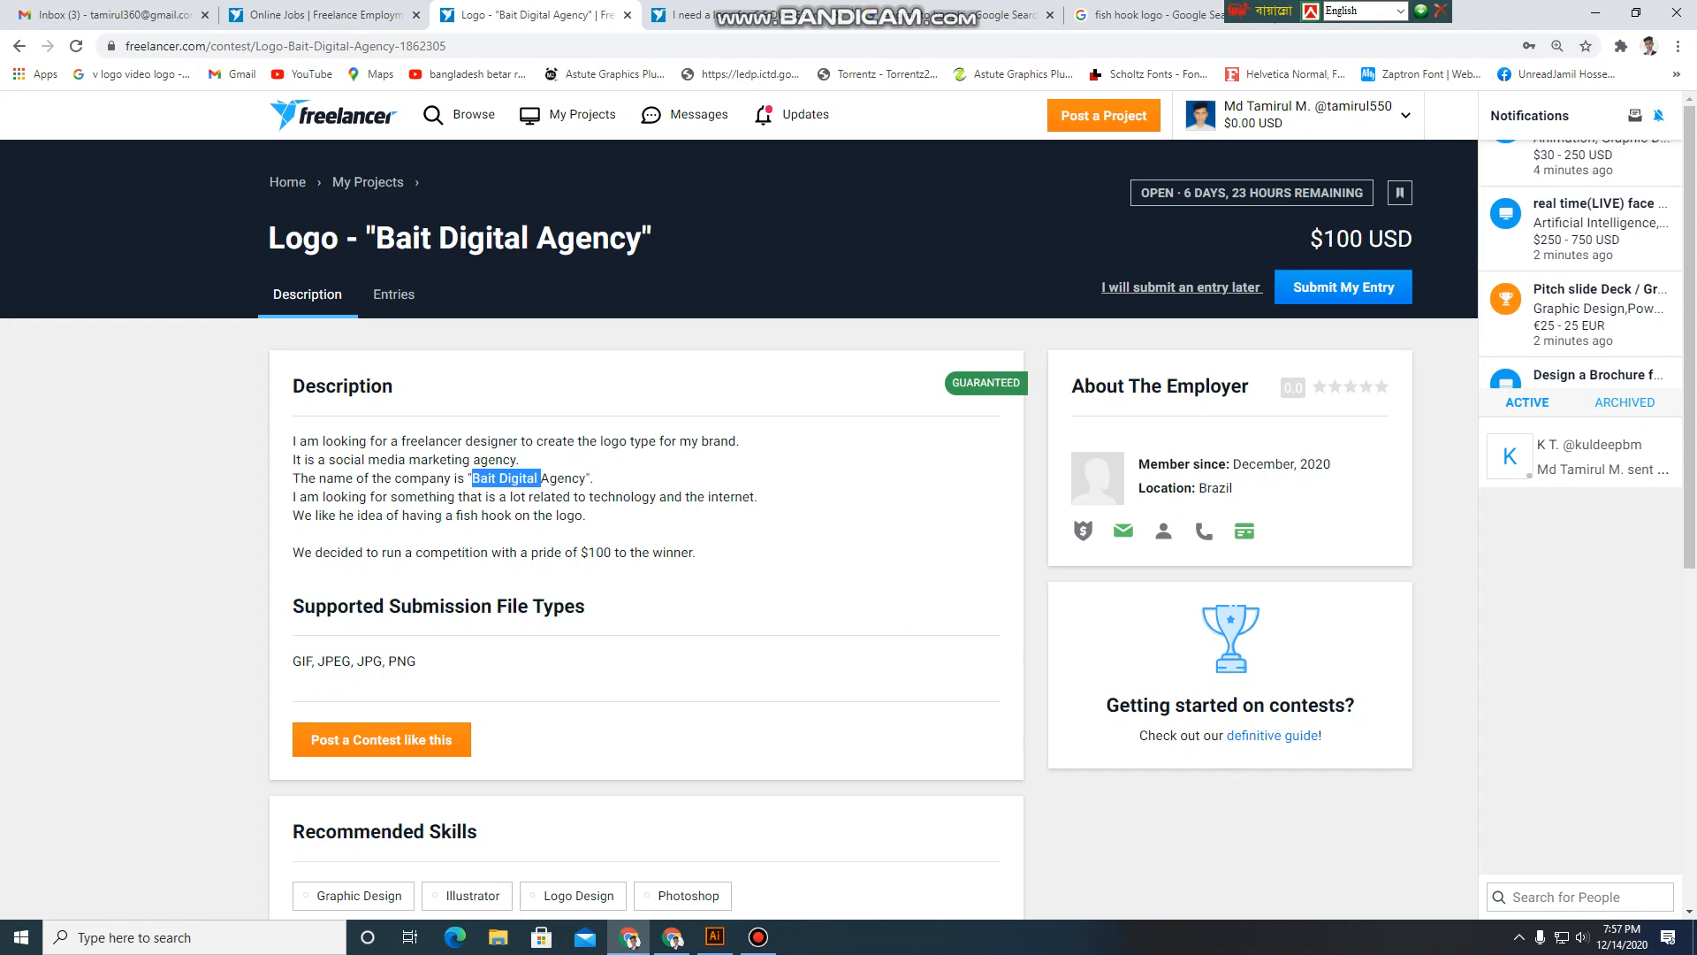
pyautogui.moveTo(541, 478); pyautogui.dragTo(587, 479)
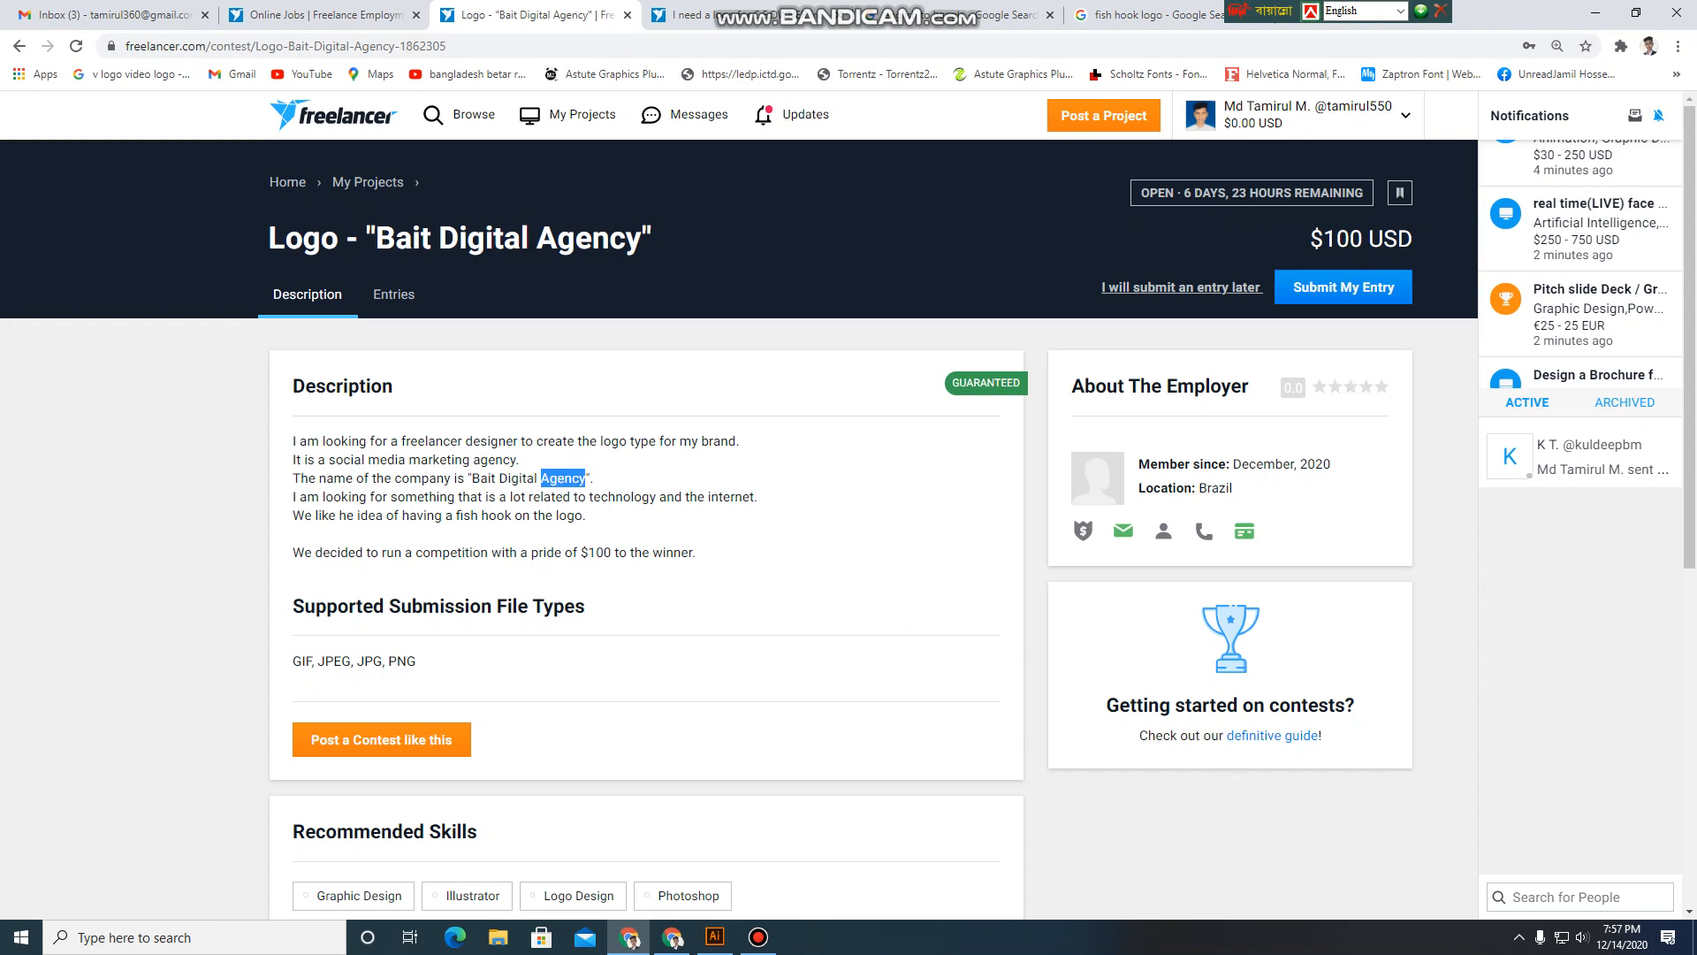
pyautogui.rightClick(585, 482)
pyautogui.click(610, 499)
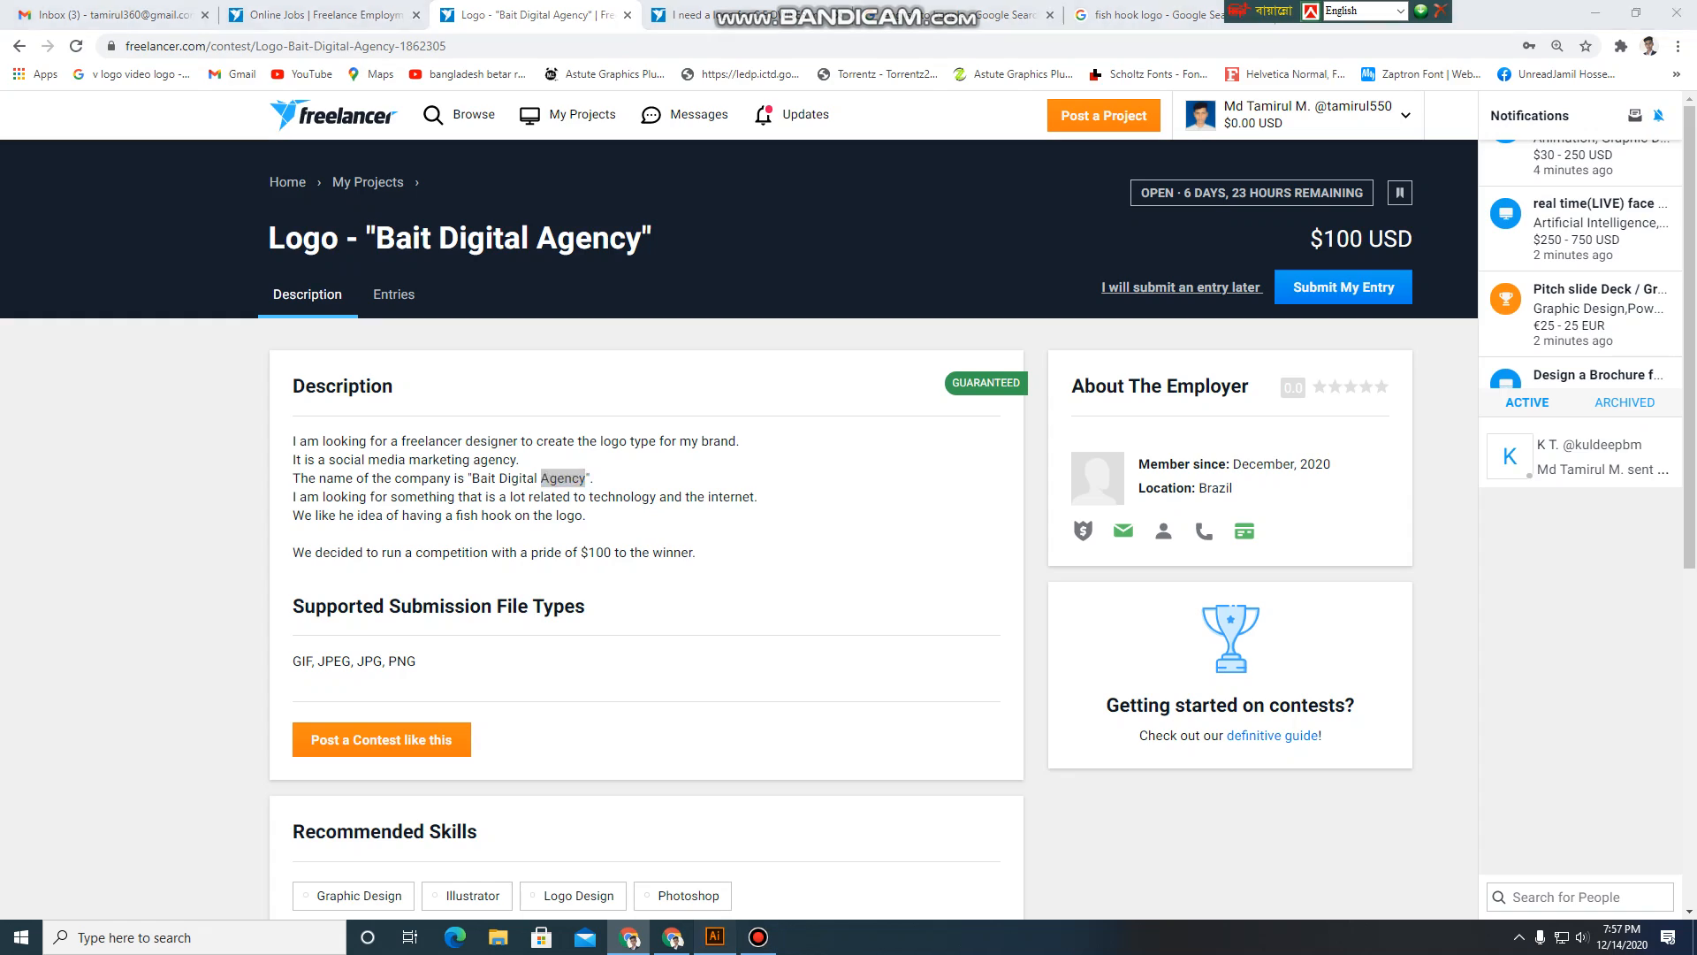
pyautogui.hotkey('alt', 'Tab')
# Create a separate text object containing the copied word "Agency" below BAIT DIGITAL
pyautogui.press('t')
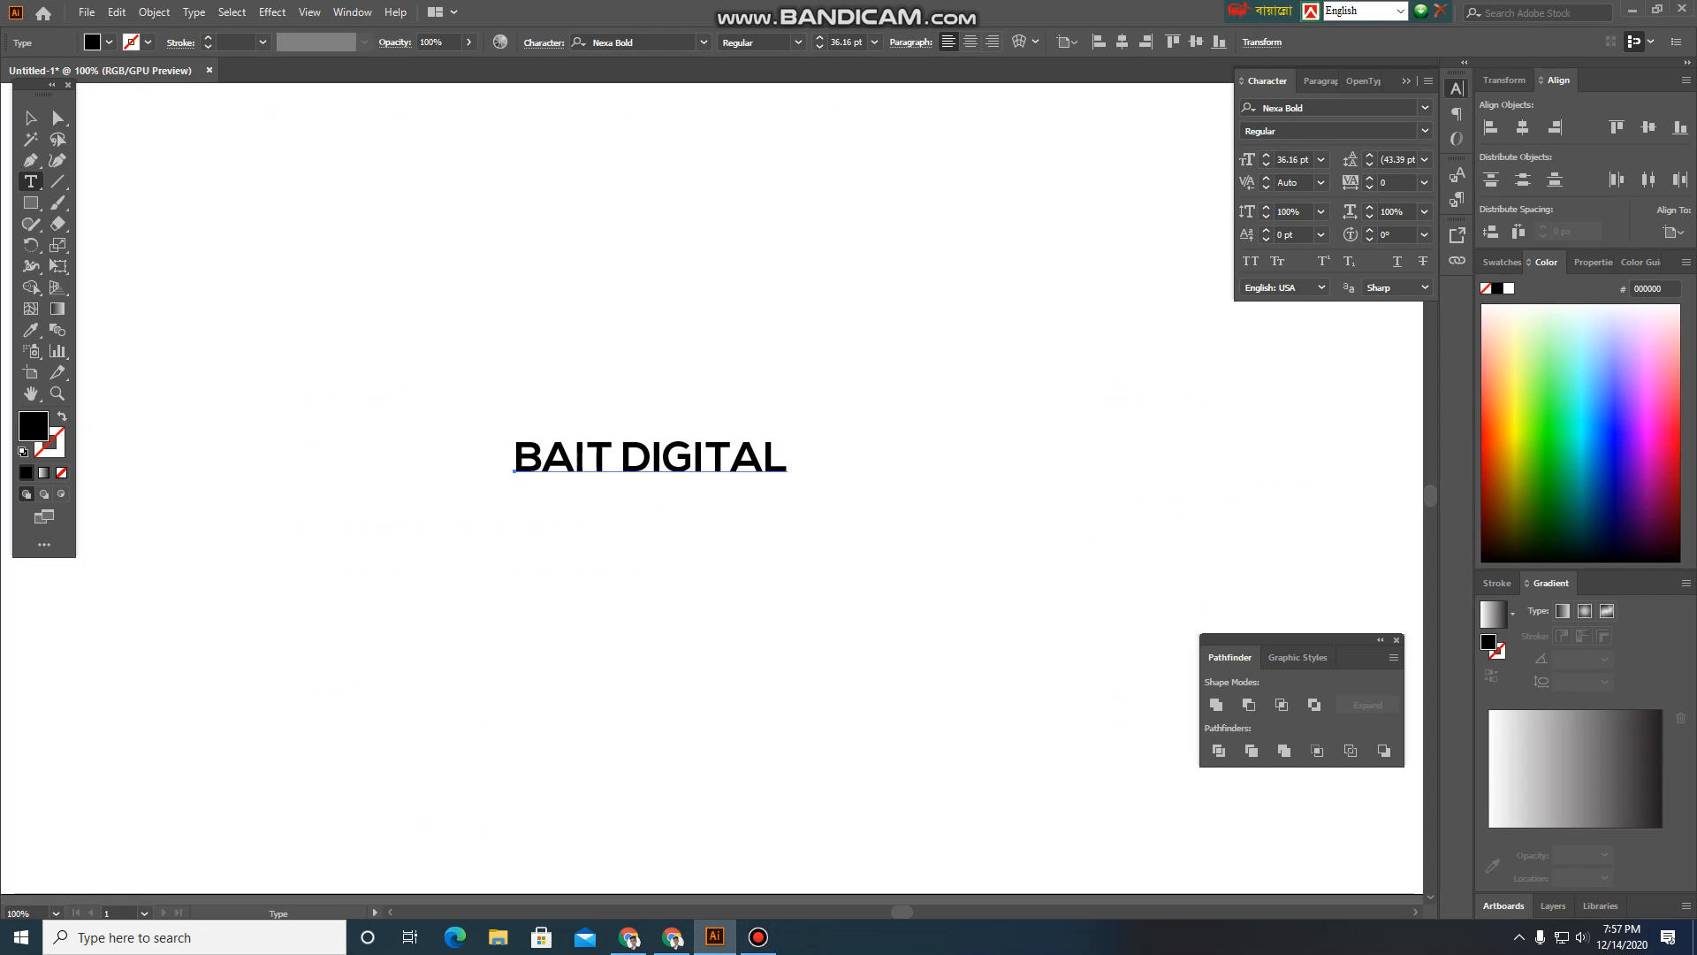
pyautogui.click(613, 524)
pyautogui.press('BackSpace')
pyautogui.hotkey('ctrl', 'v')
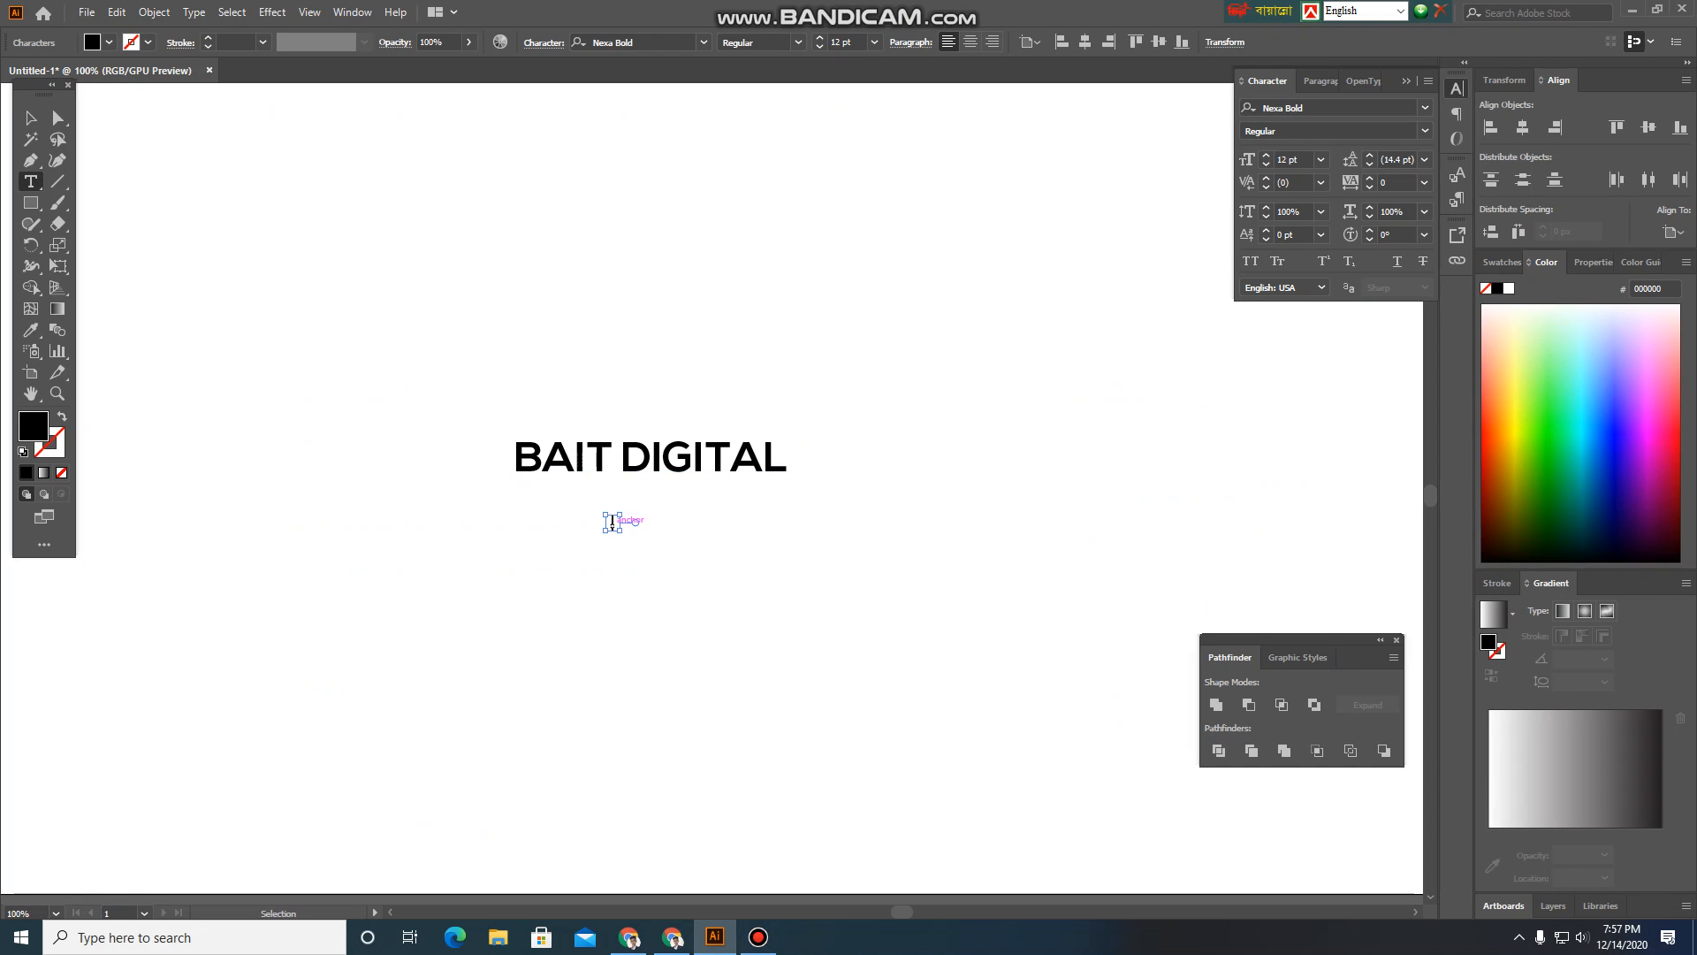
pyautogui.press('Escape')
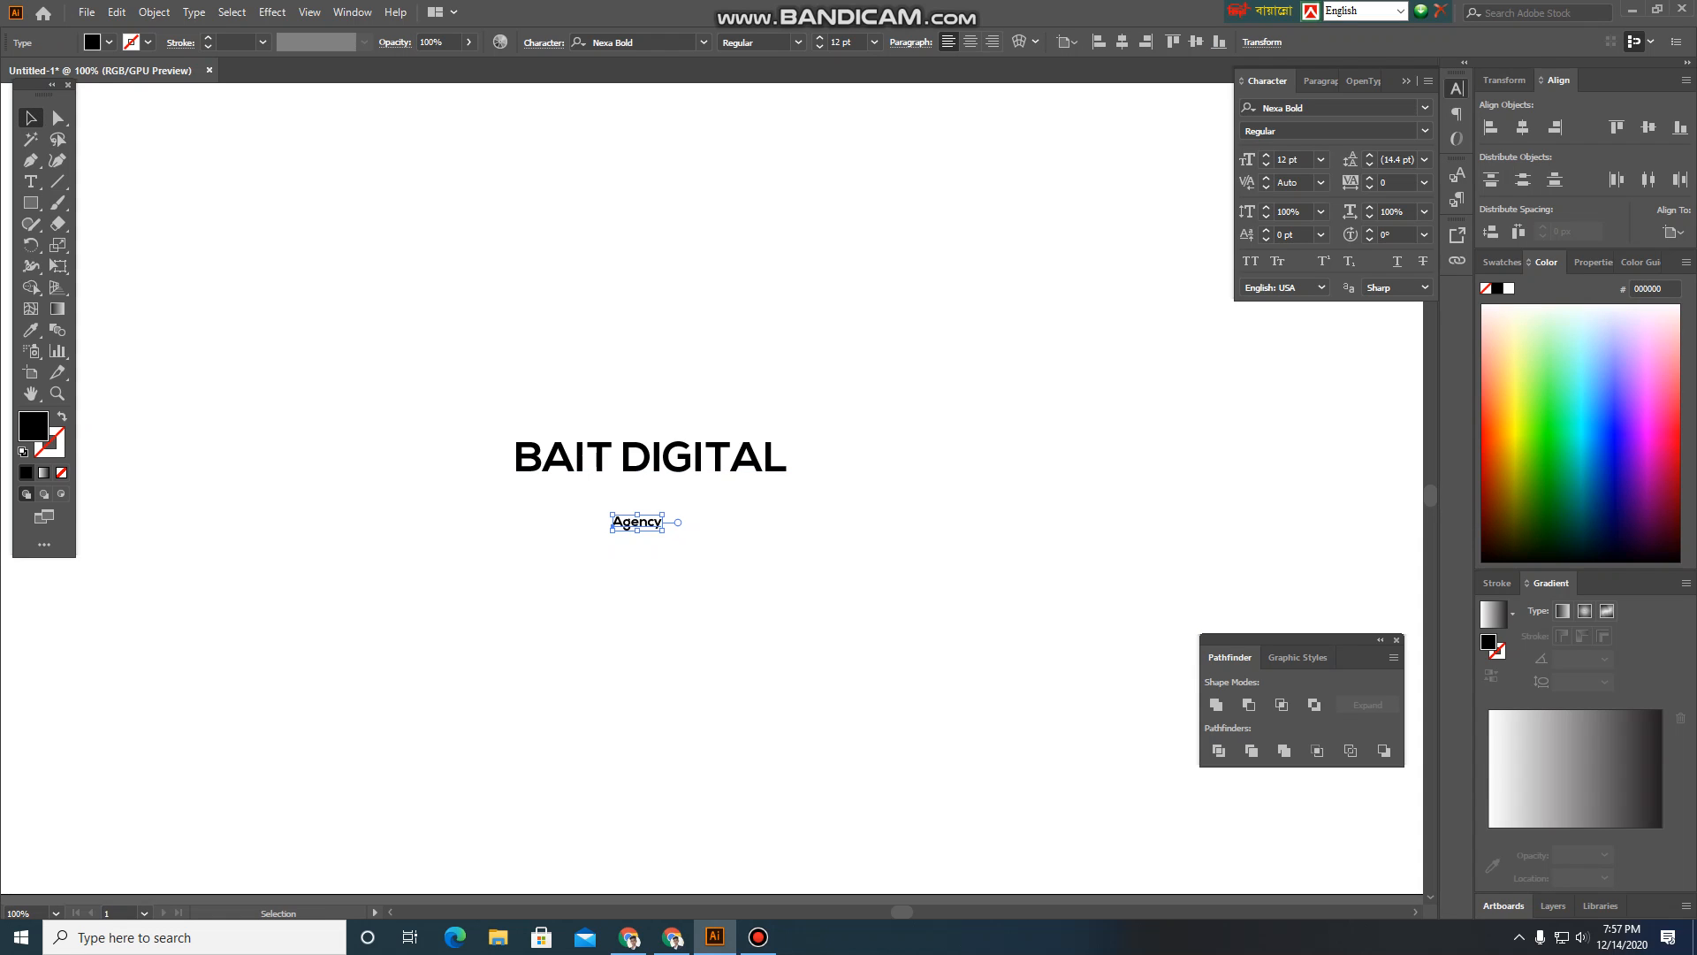
# Convert the "Agency" text to uppercase and scale it to about 31 pt directly beneath BAIT DIGITAL
pyautogui.moveTo(663, 530)
pyautogui.mouseDown()
pyautogui.moveTo(720, 550)
pyautogui.moveTo(654, 508)
pyautogui.mouseUp()
pyautogui.click(193, 13)
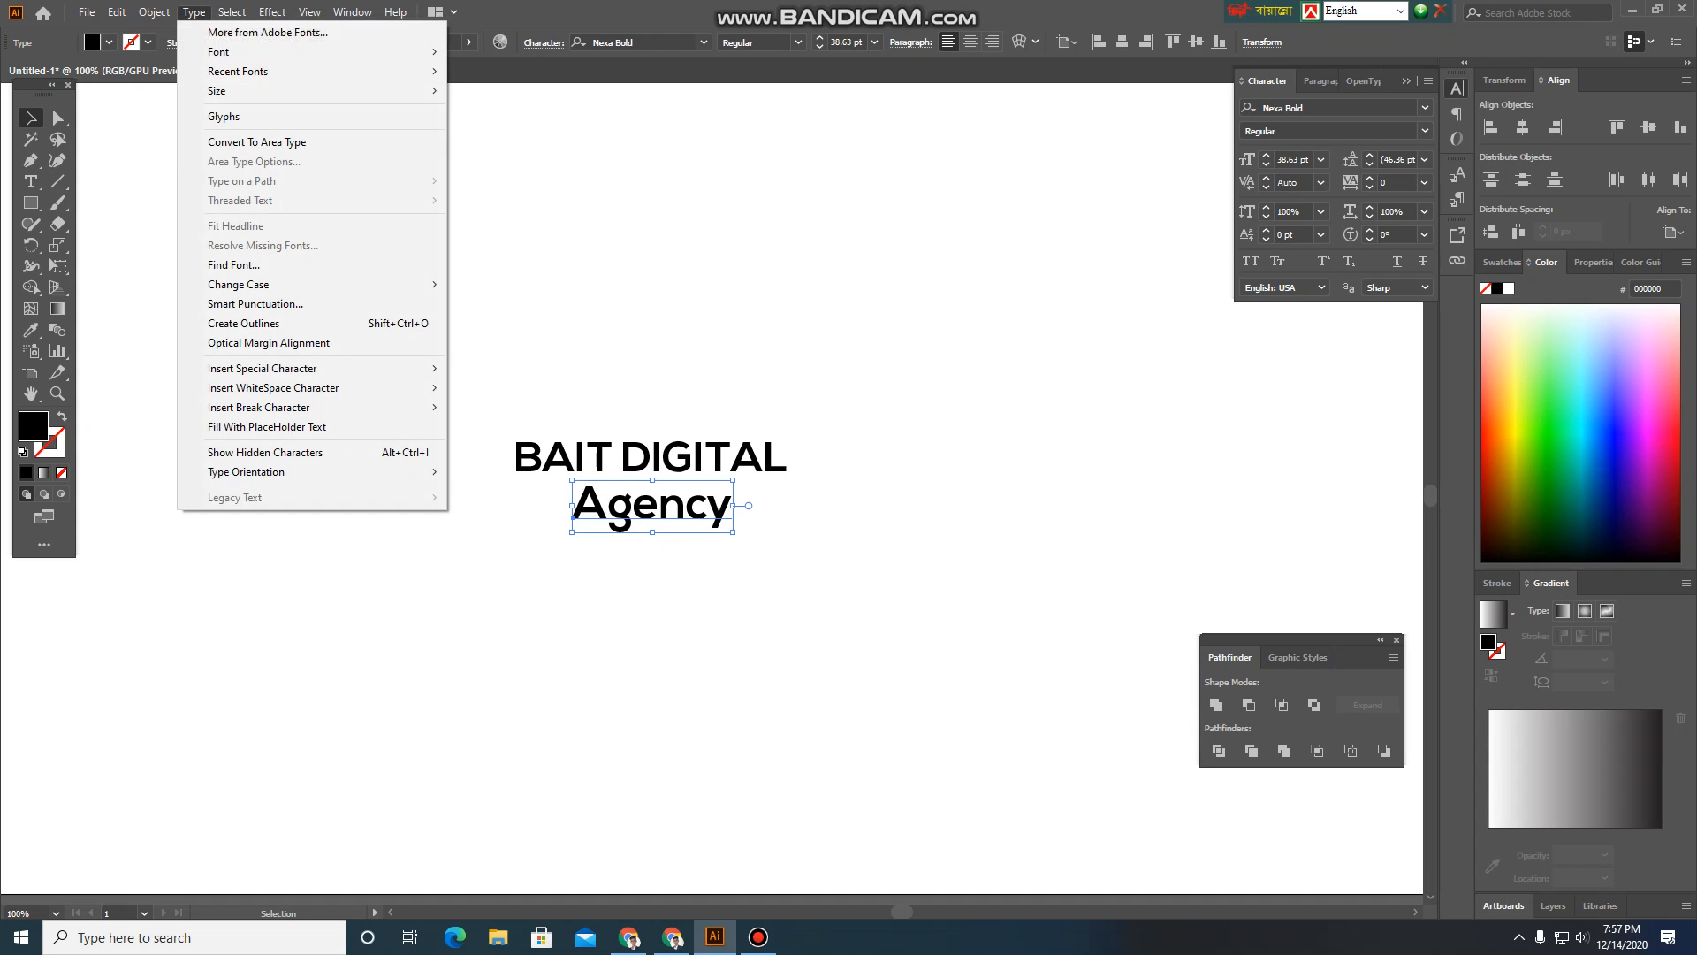
pyautogui.moveTo(265, 283)
pyautogui.click(495, 285)
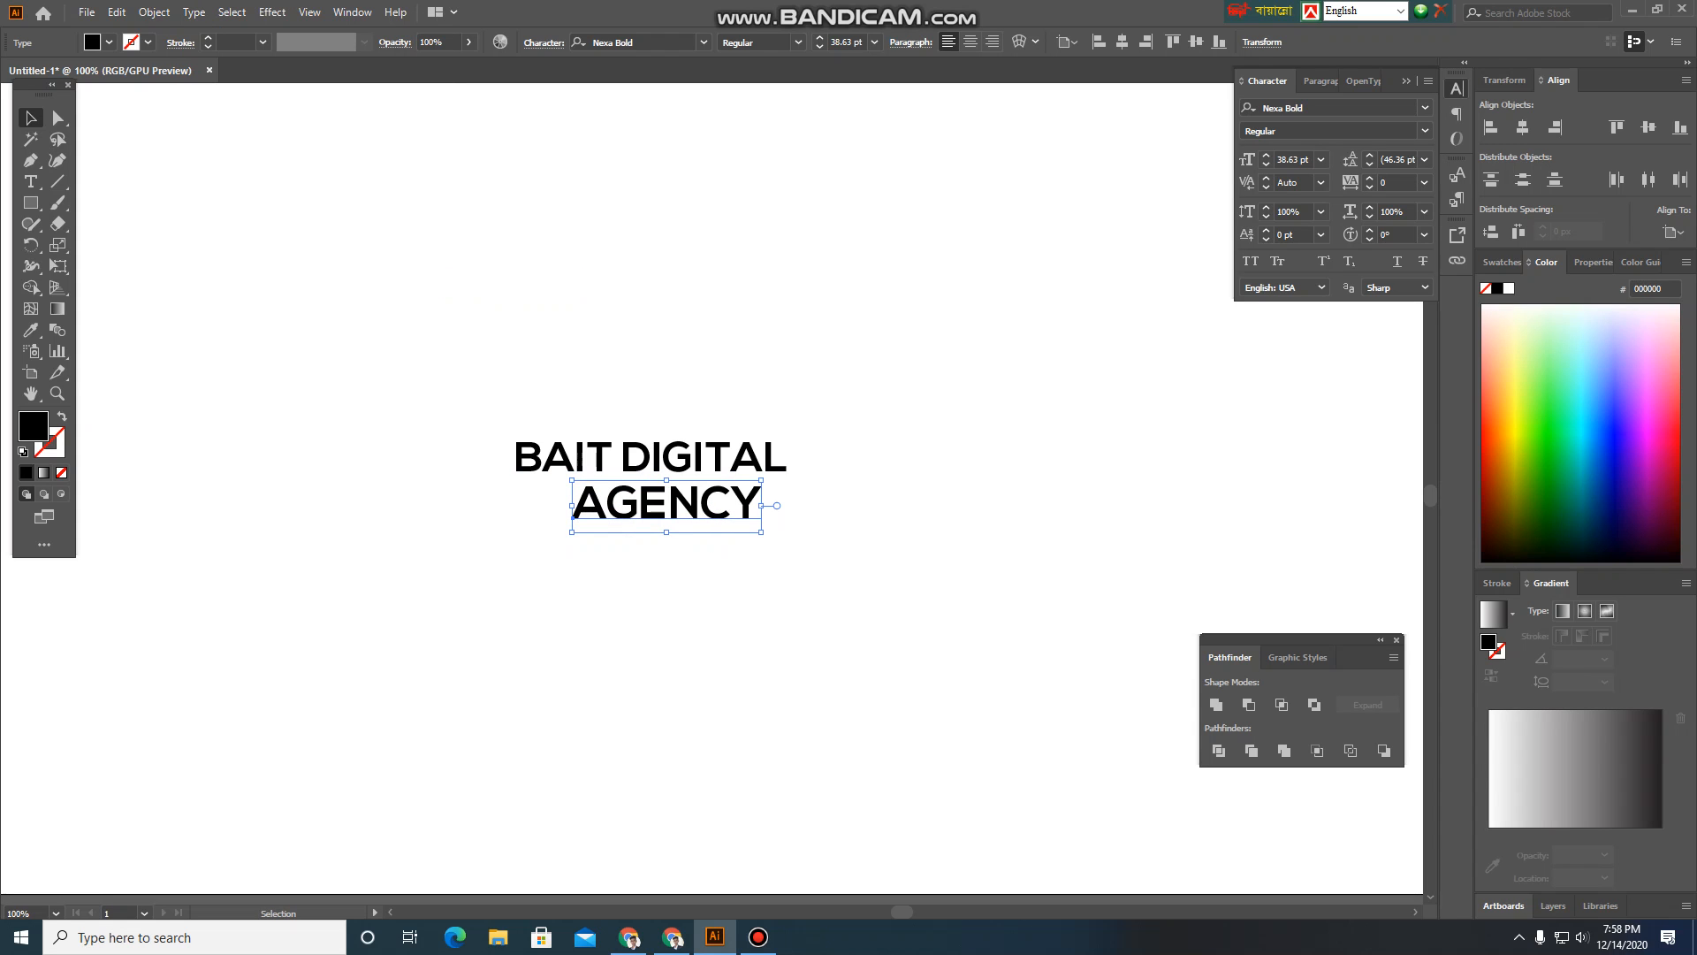
pyautogui.moveTo(761, 532); pyautogui.dragTo(742, 532)
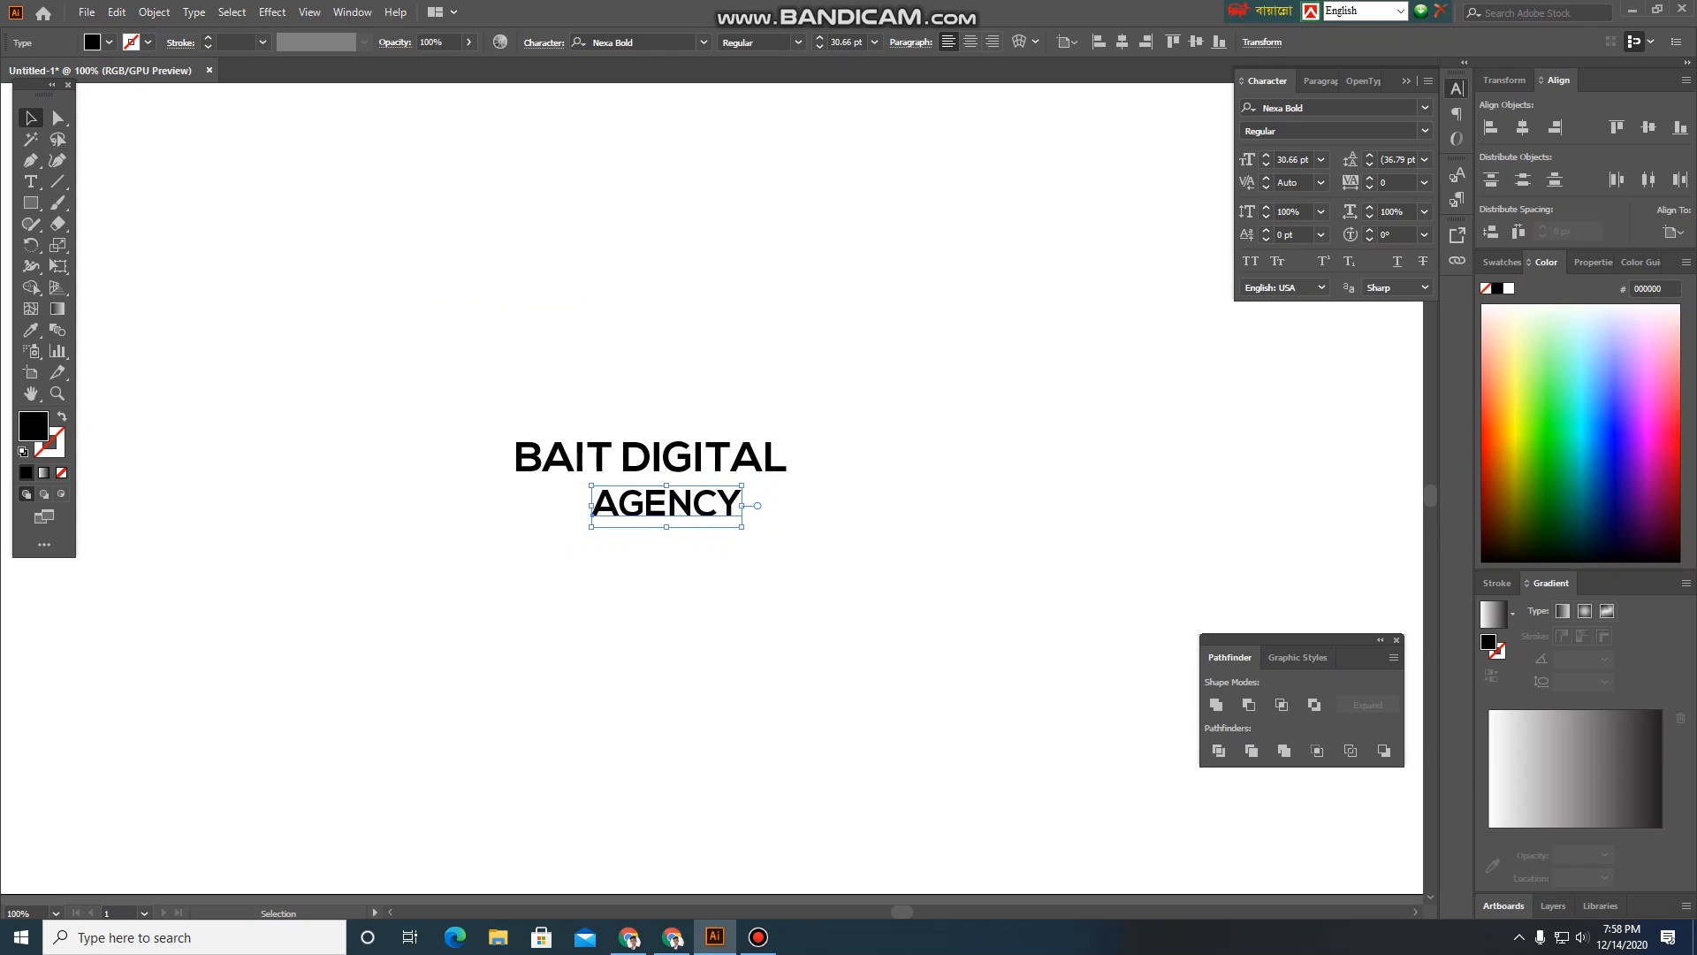
# Set the tracking of AGENCY to 200 and shrink the word so it is clearly smaller than BAIT DIGITAL
pyautogui.click(1425, 108)
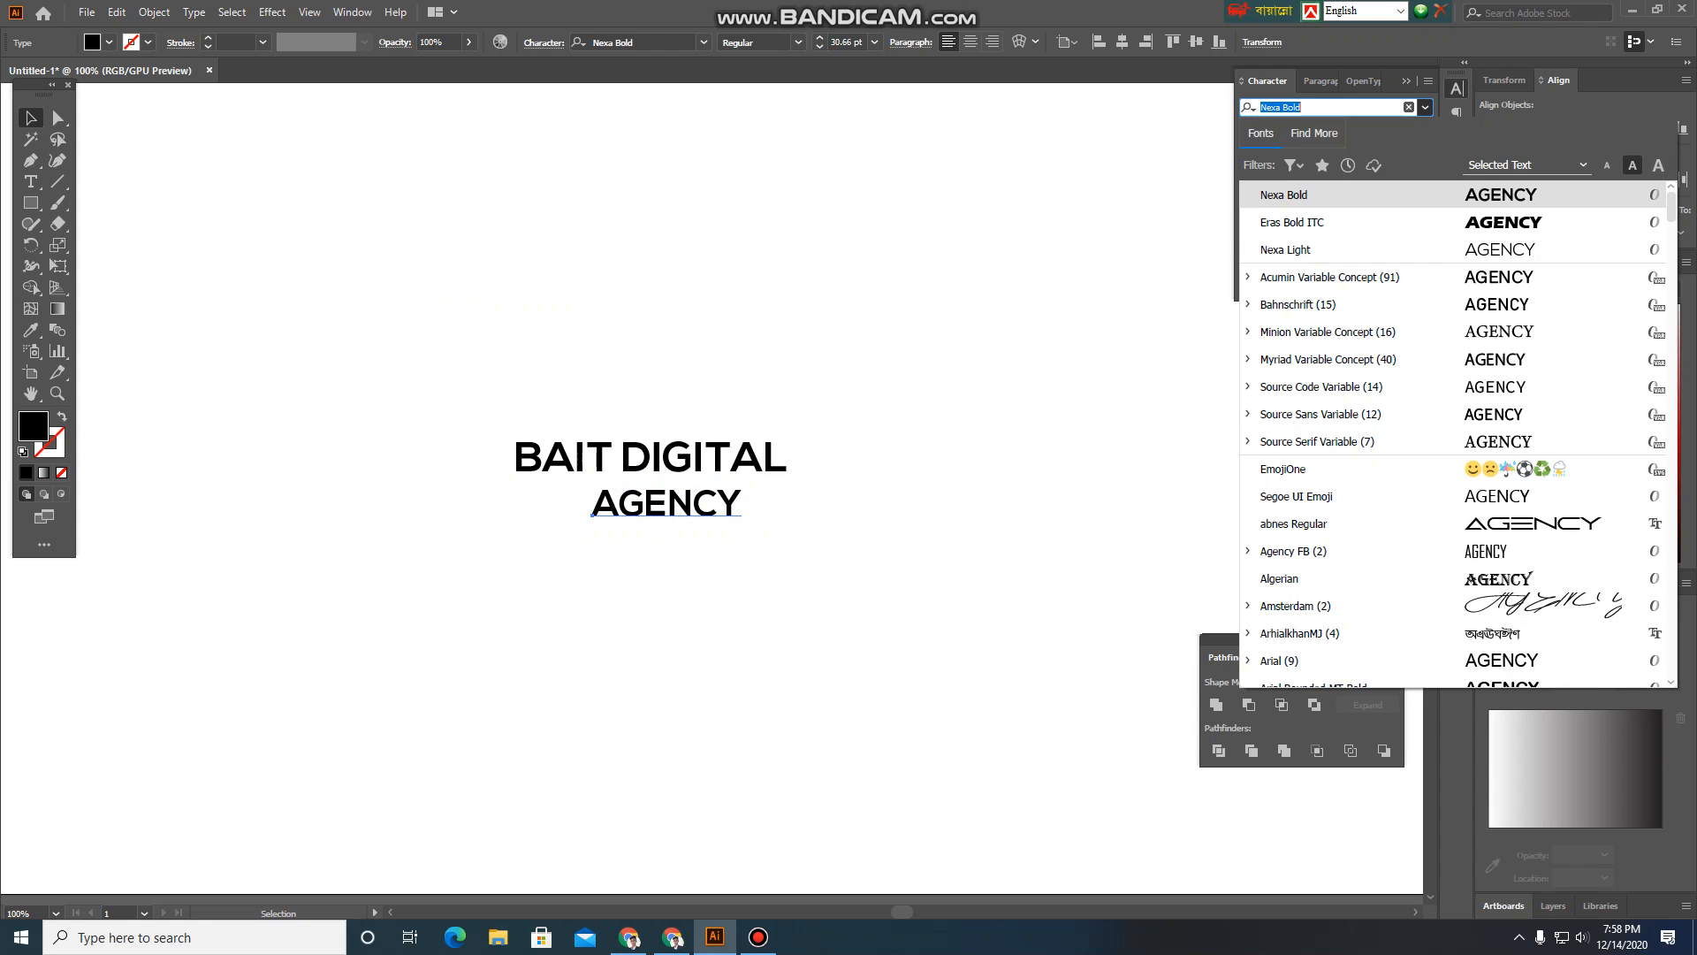
pyautogui.click(1425, 108)
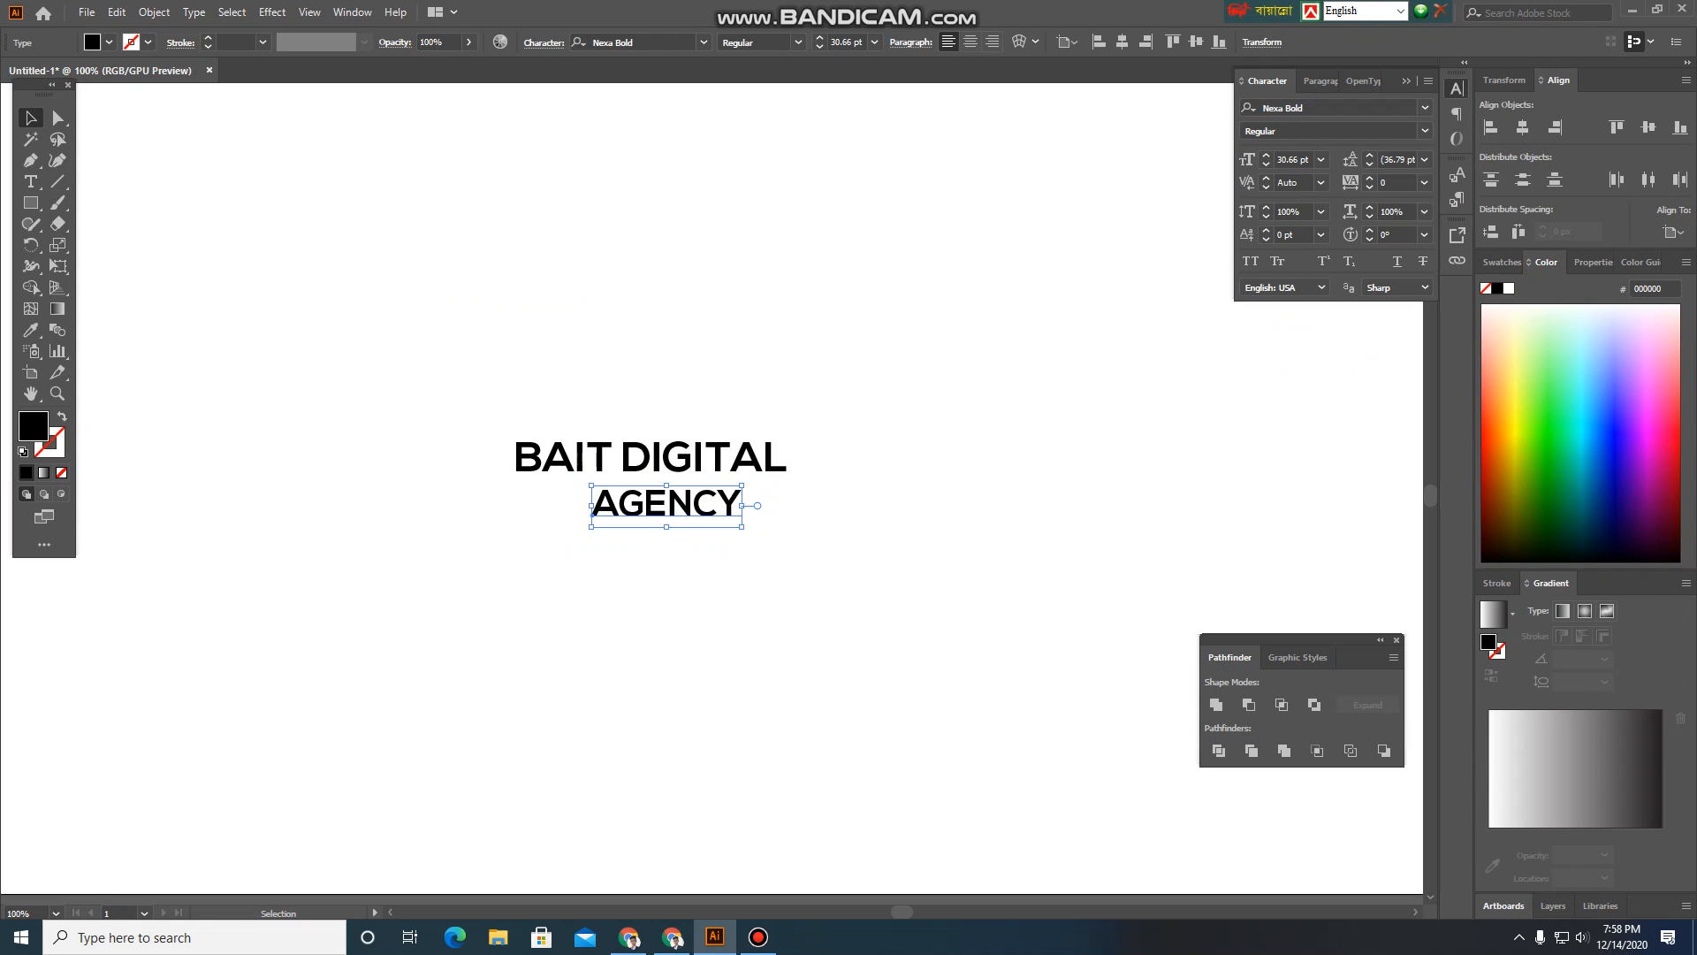
pyautogui.click(1424, 182)
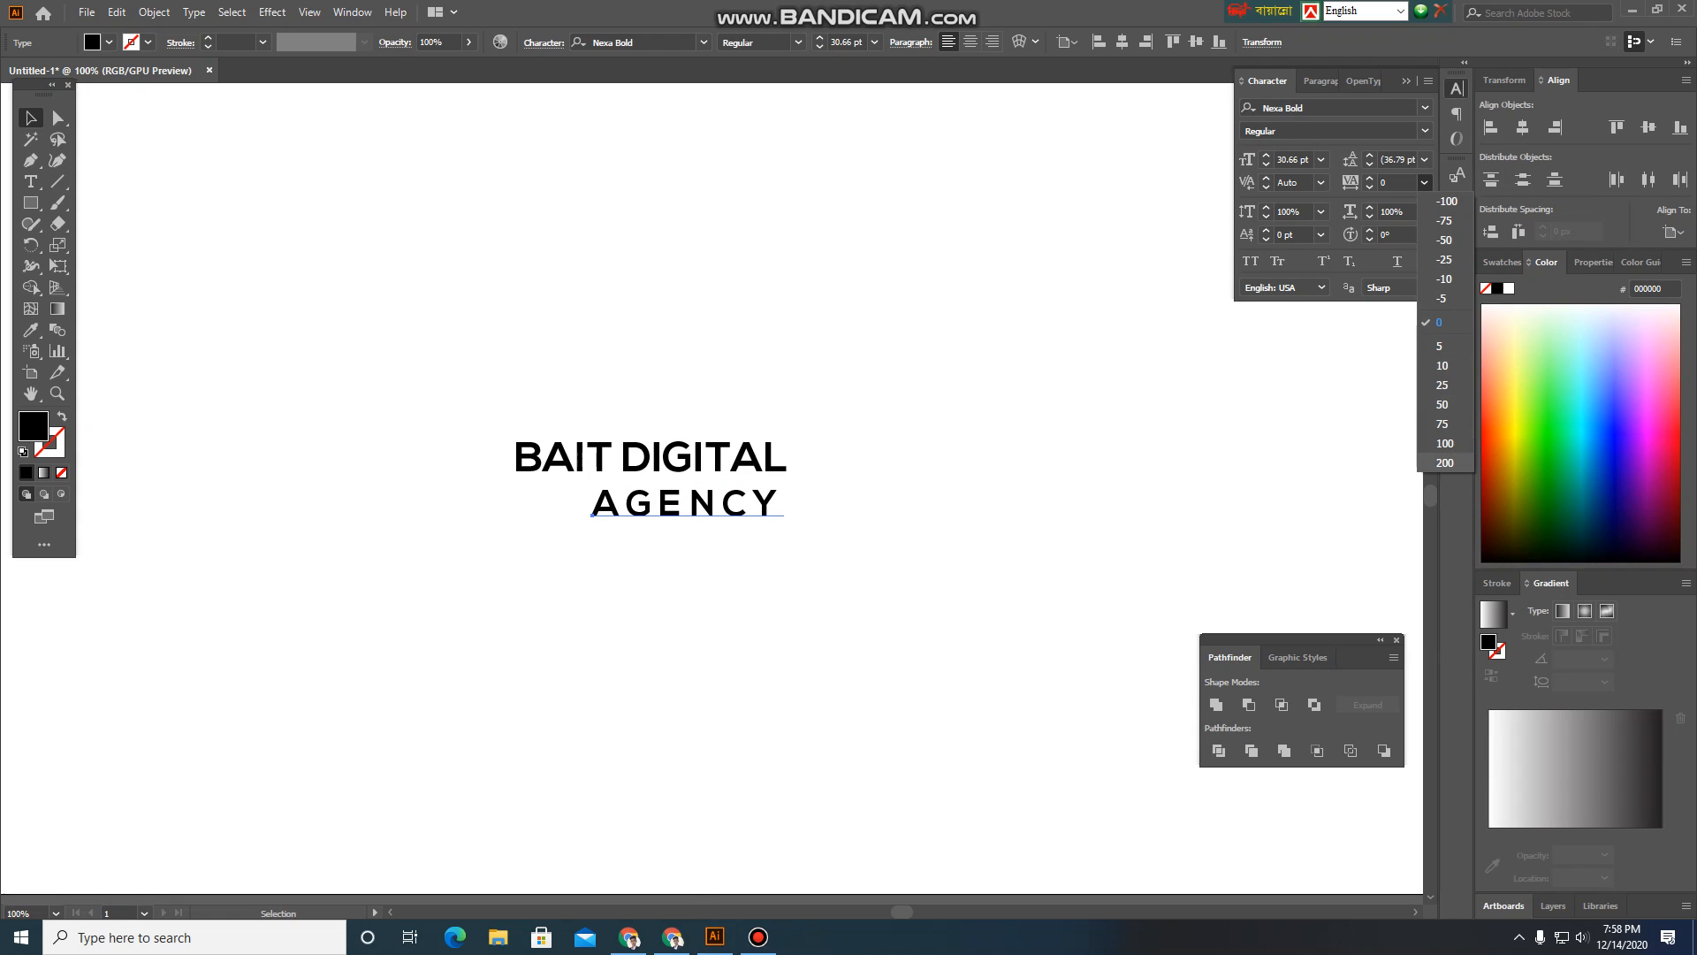
pyautogui.click(1437, 464)
pyautogui.moveTo(784, 526); pyautogui.dragTo(687, 500)
pyautogui.click(748, 562)
pyautogui.click(748, 562)
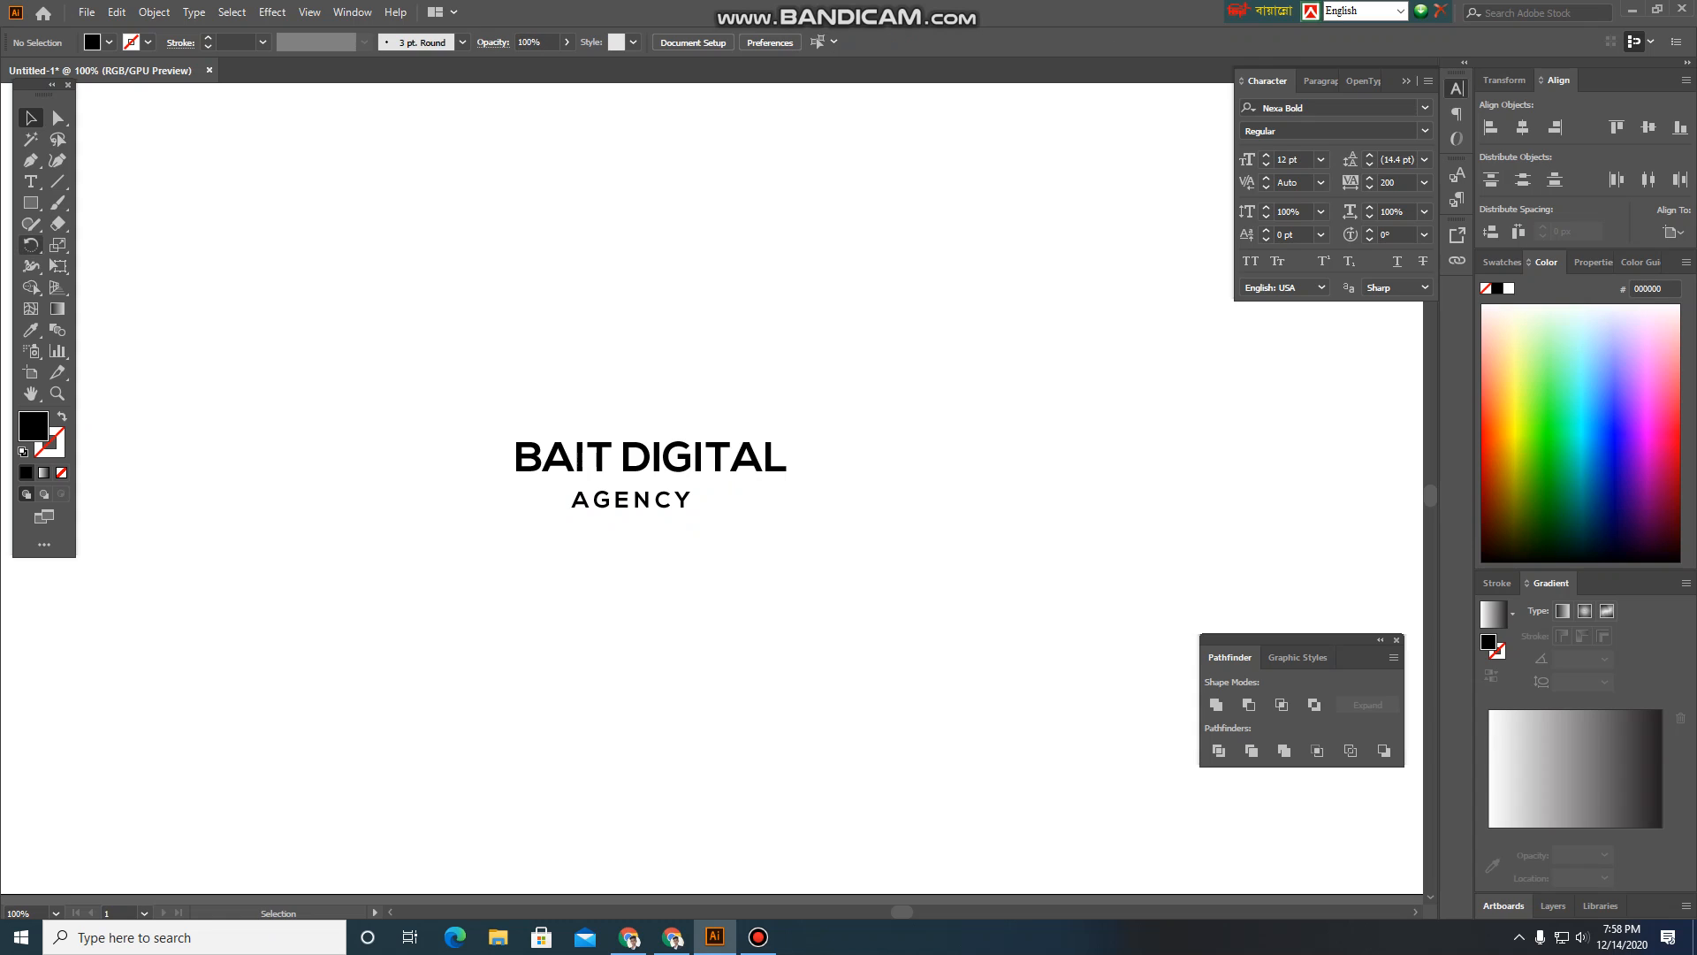
# Draw a black bar about 72 px wide to the right of AGENCY and thin it to about 4 px high
pyautogui.click(31, 202)
pyautogui.click(115, 202)
pyautogui.moveTo(705, 500); pyautogui.dragTo(789, 506)
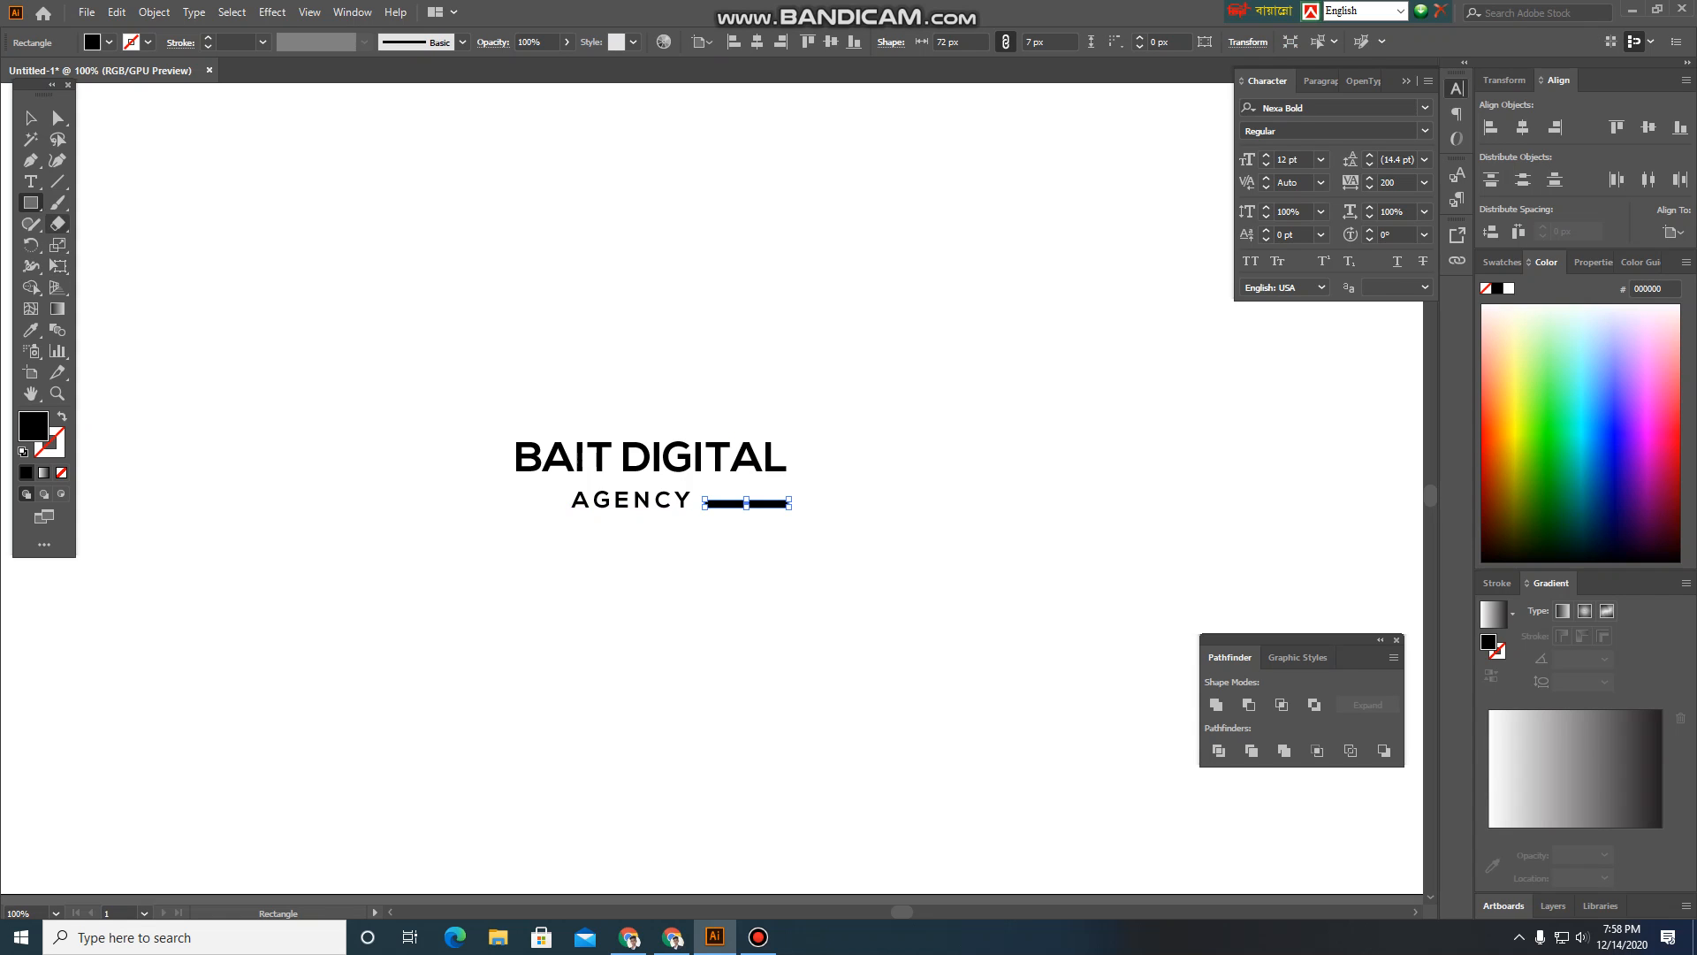
pyautogui.scroll(2, 649, 545)
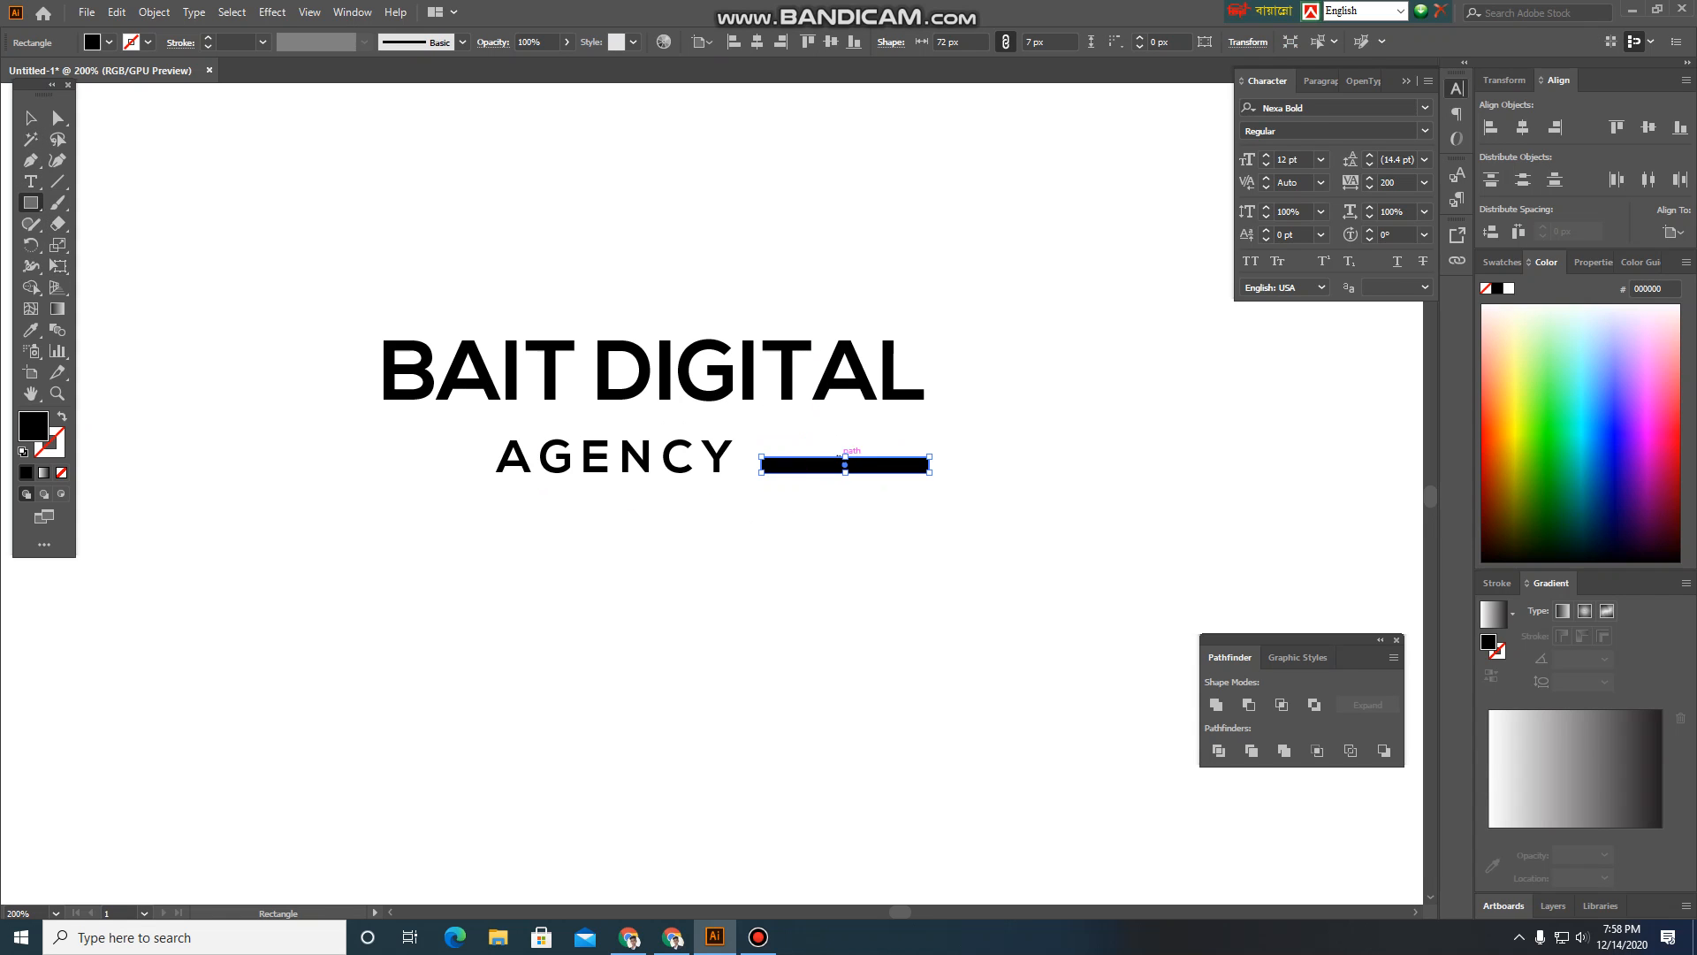
pyautogui.moveTo(845, 473); pyautogui.dragTo(845, 466)
pyautogui.click(919, 521)
pyautogui.click(890, 499)
pyautogui.scroll(-2, 1020, 527)
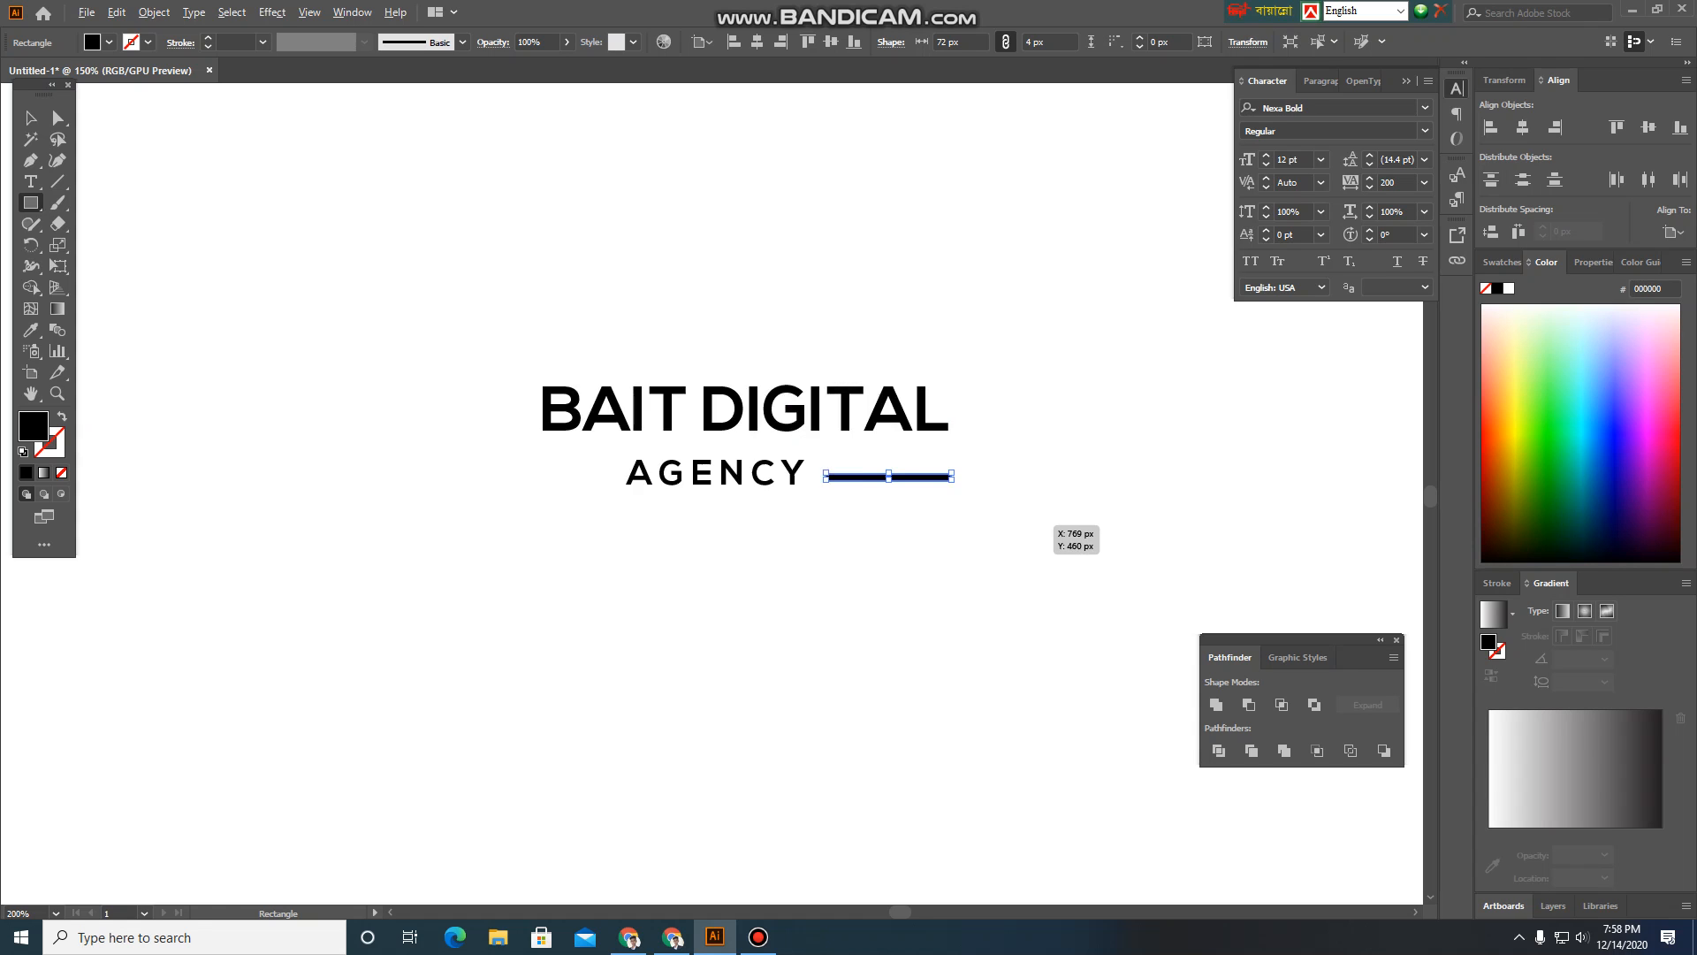
# Move AGENCY sideways so it sits centered beneath BAIT DIGITAL
pyautogui.click(31, 119)
pyautogui.click(495, 372)
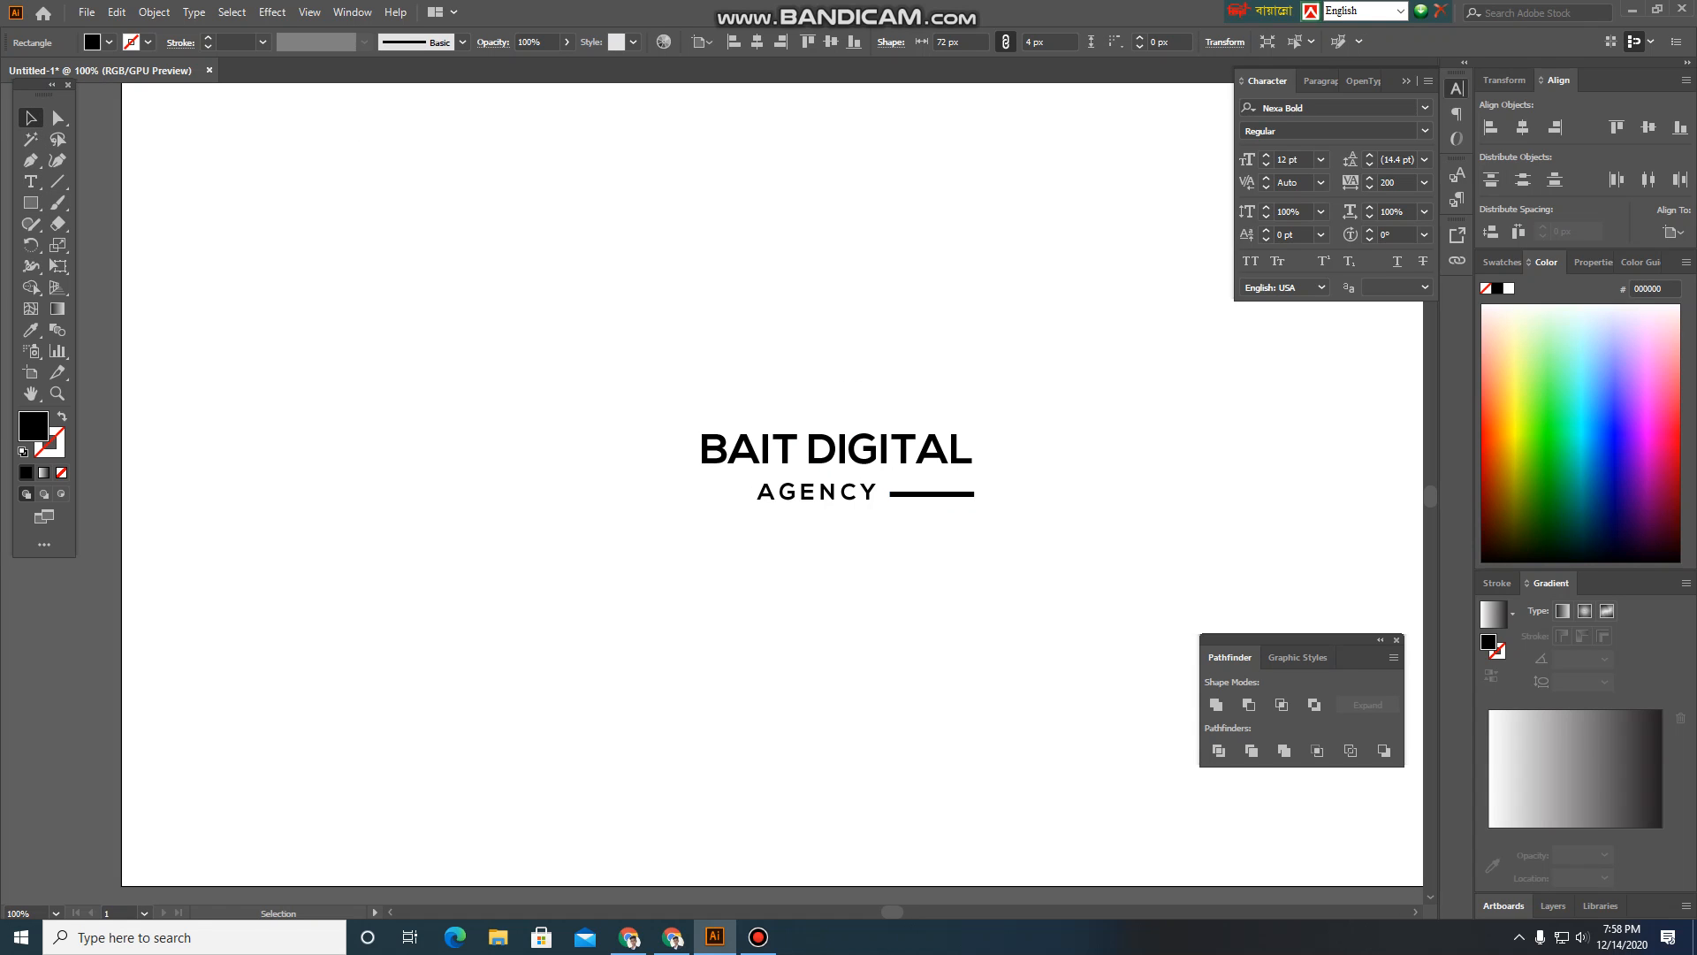
pyautogui.scroll(1, 897, 534)
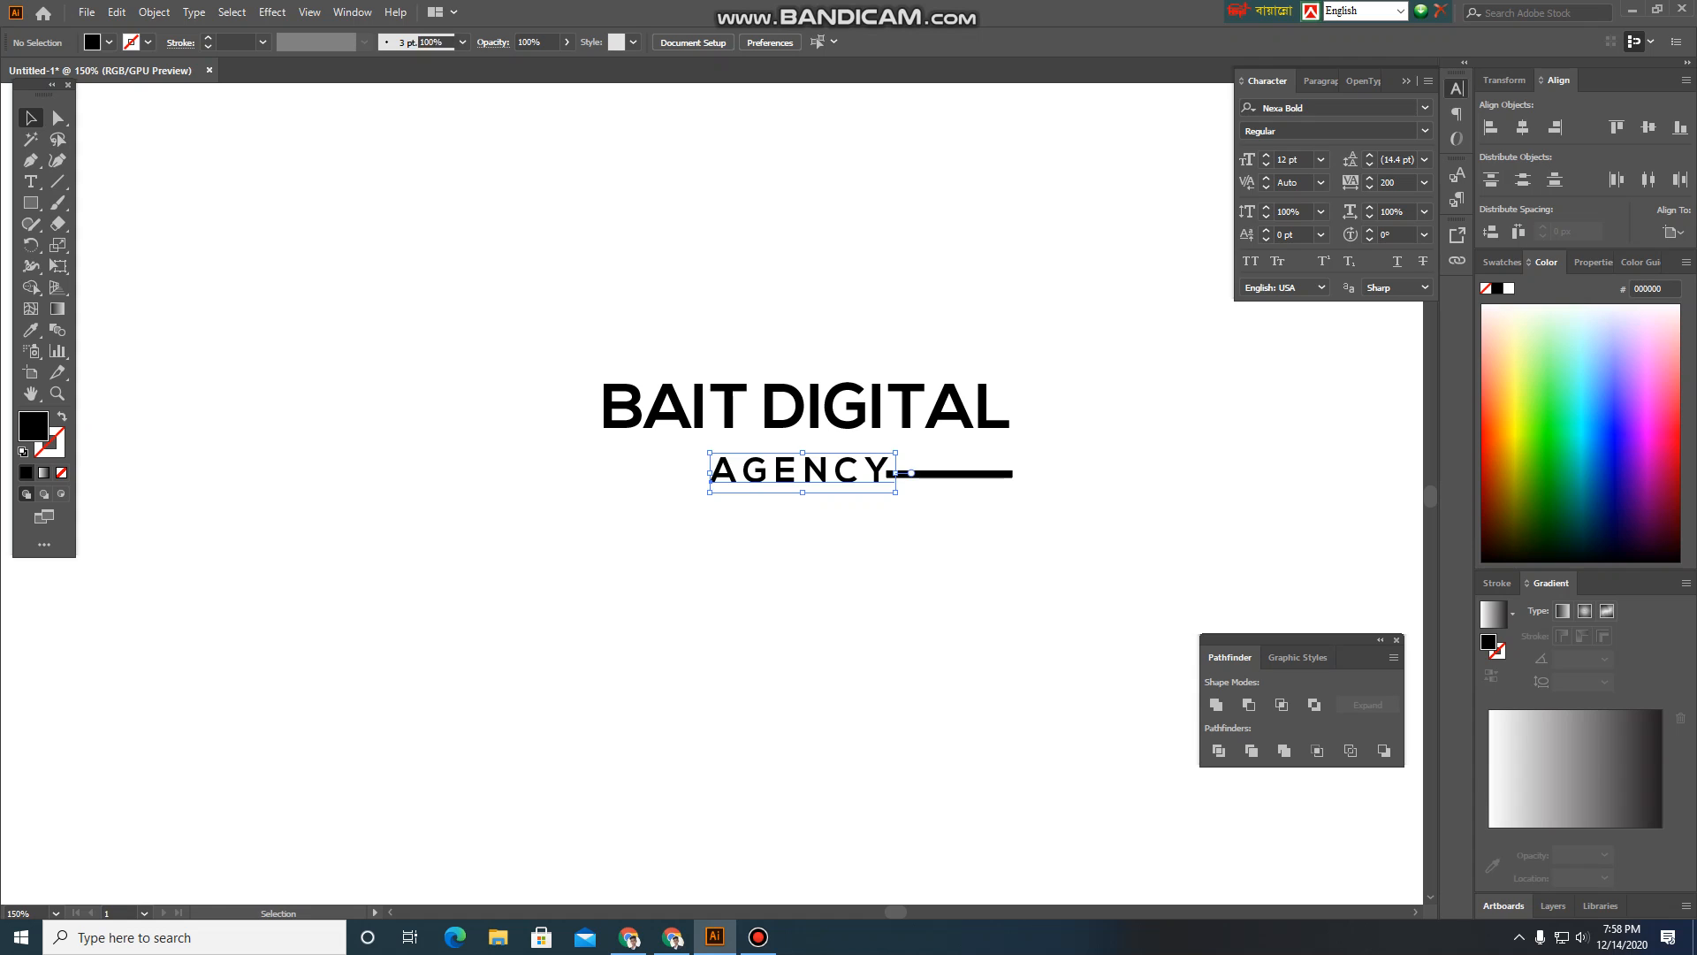
# Try a duplicate of the black bar to the left of AGENCY and delete the copies
pyautogui.click(911, 474)
pyautogui.moveTo(975, 476); pyautogui.dragTo(666, 473)
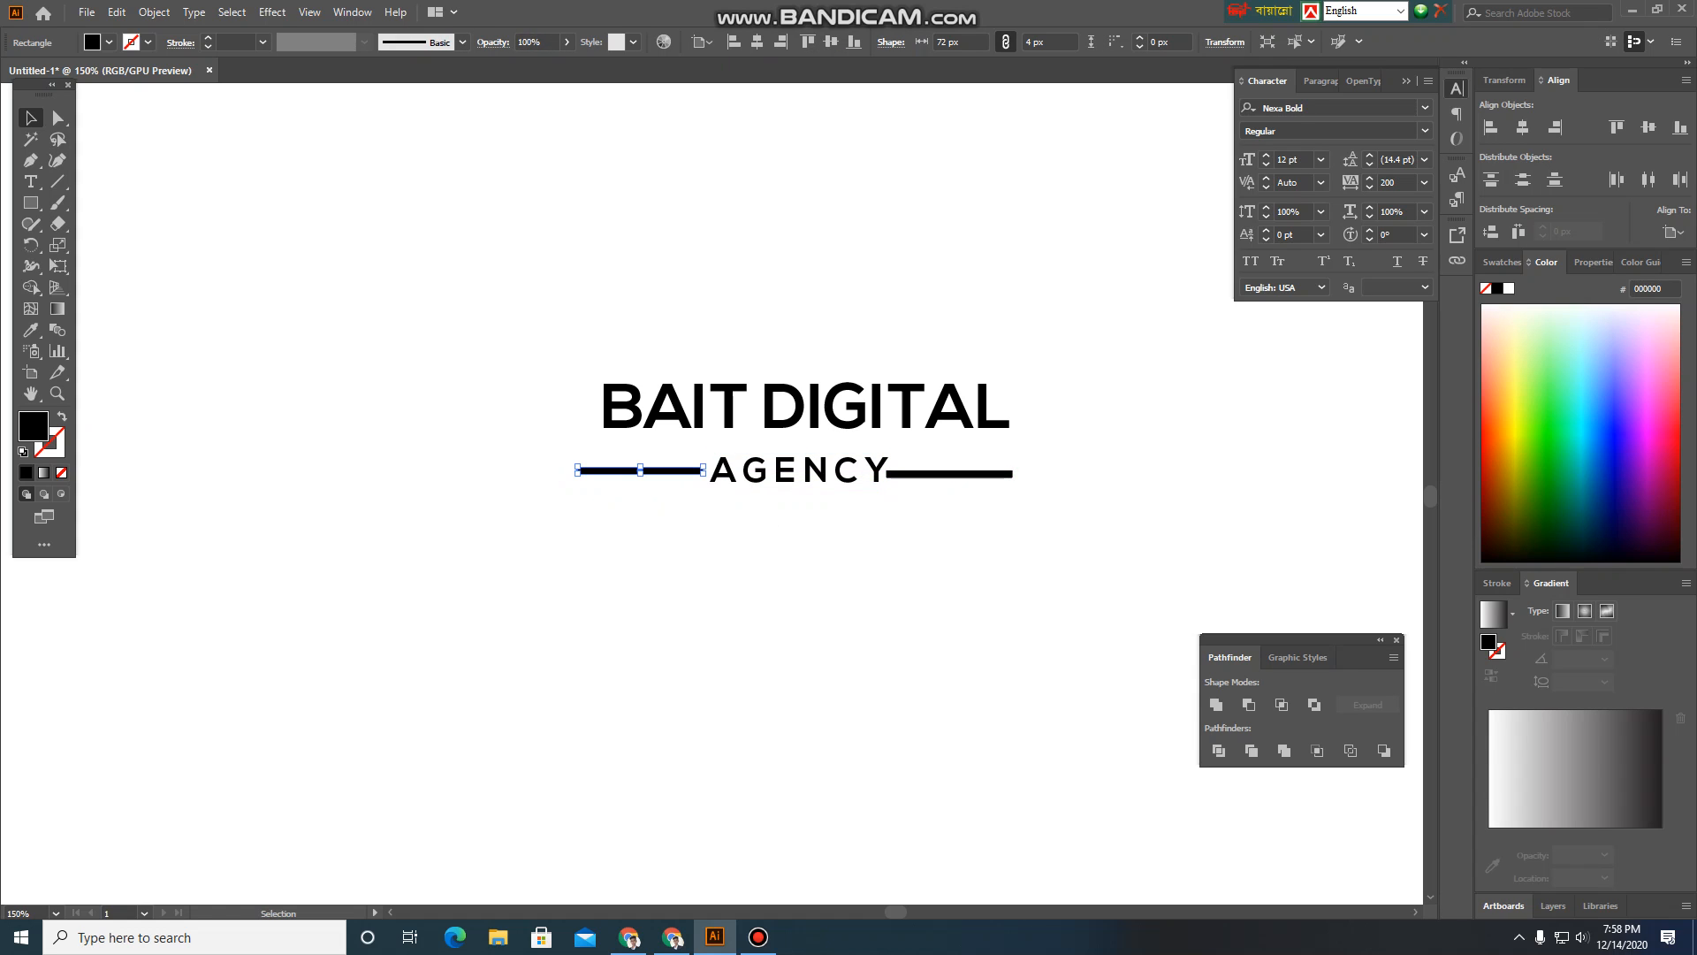
pyautogui.click(778, 536)
pyautogui.scroll(-2, 778, 535)
pyautogui.scroll(3, 778, 536)
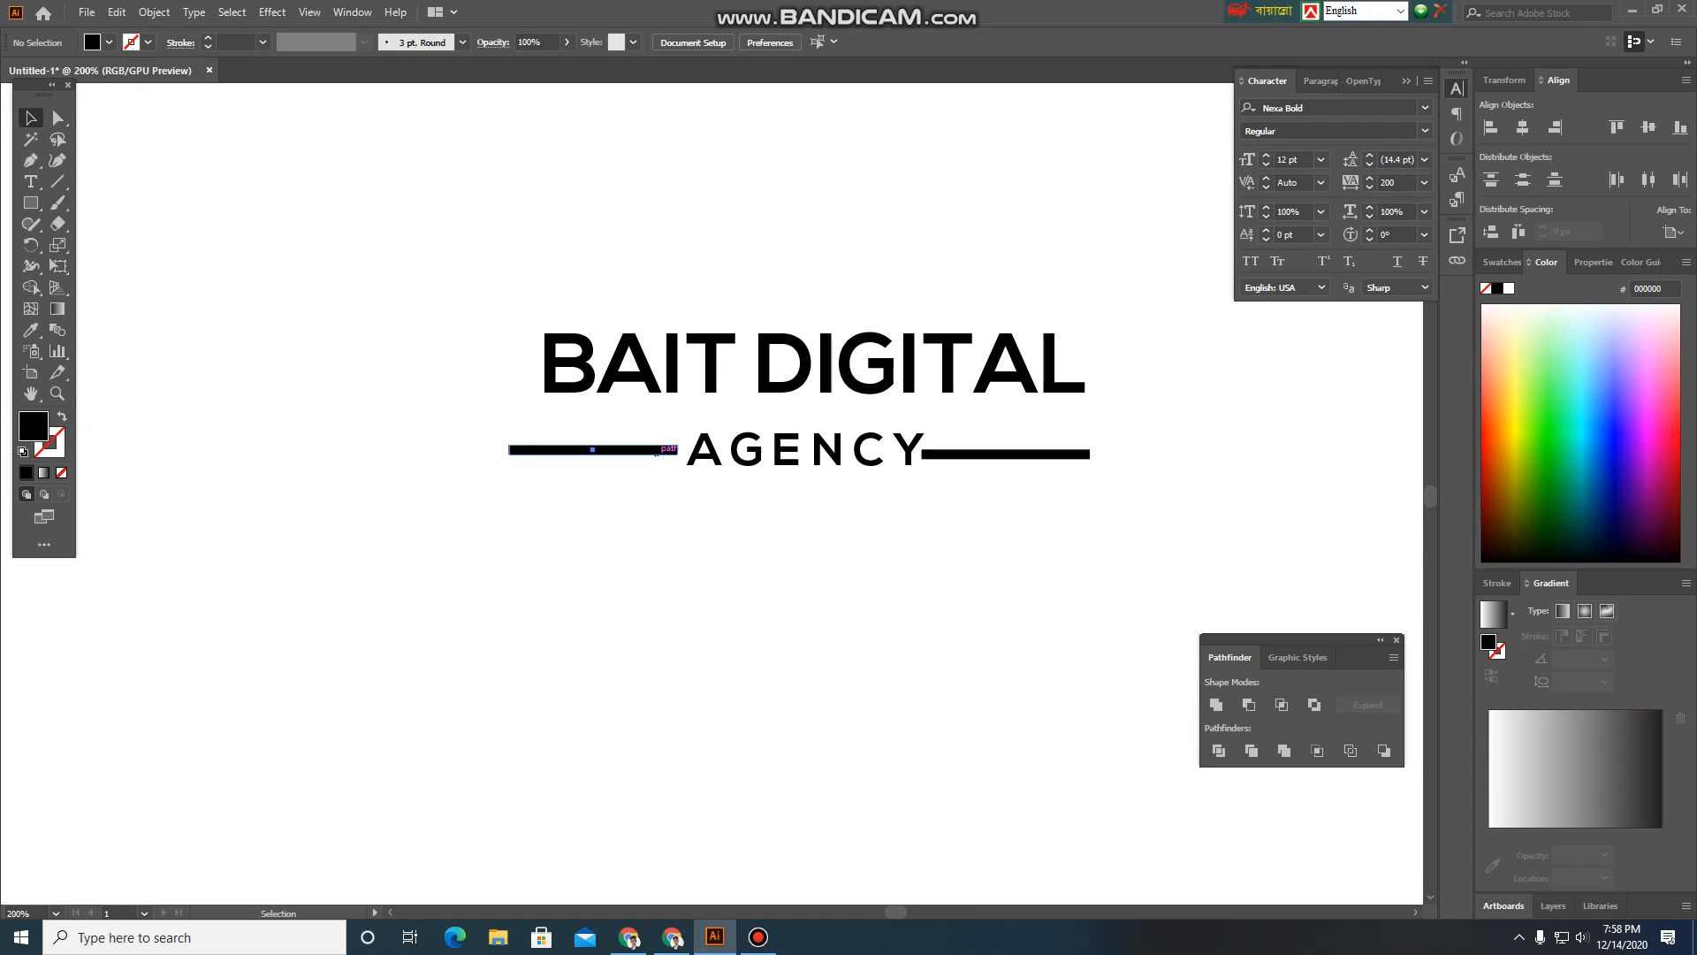
pyautogui.moveTo(656, 454); pyautogui.dragTo(679, 456)
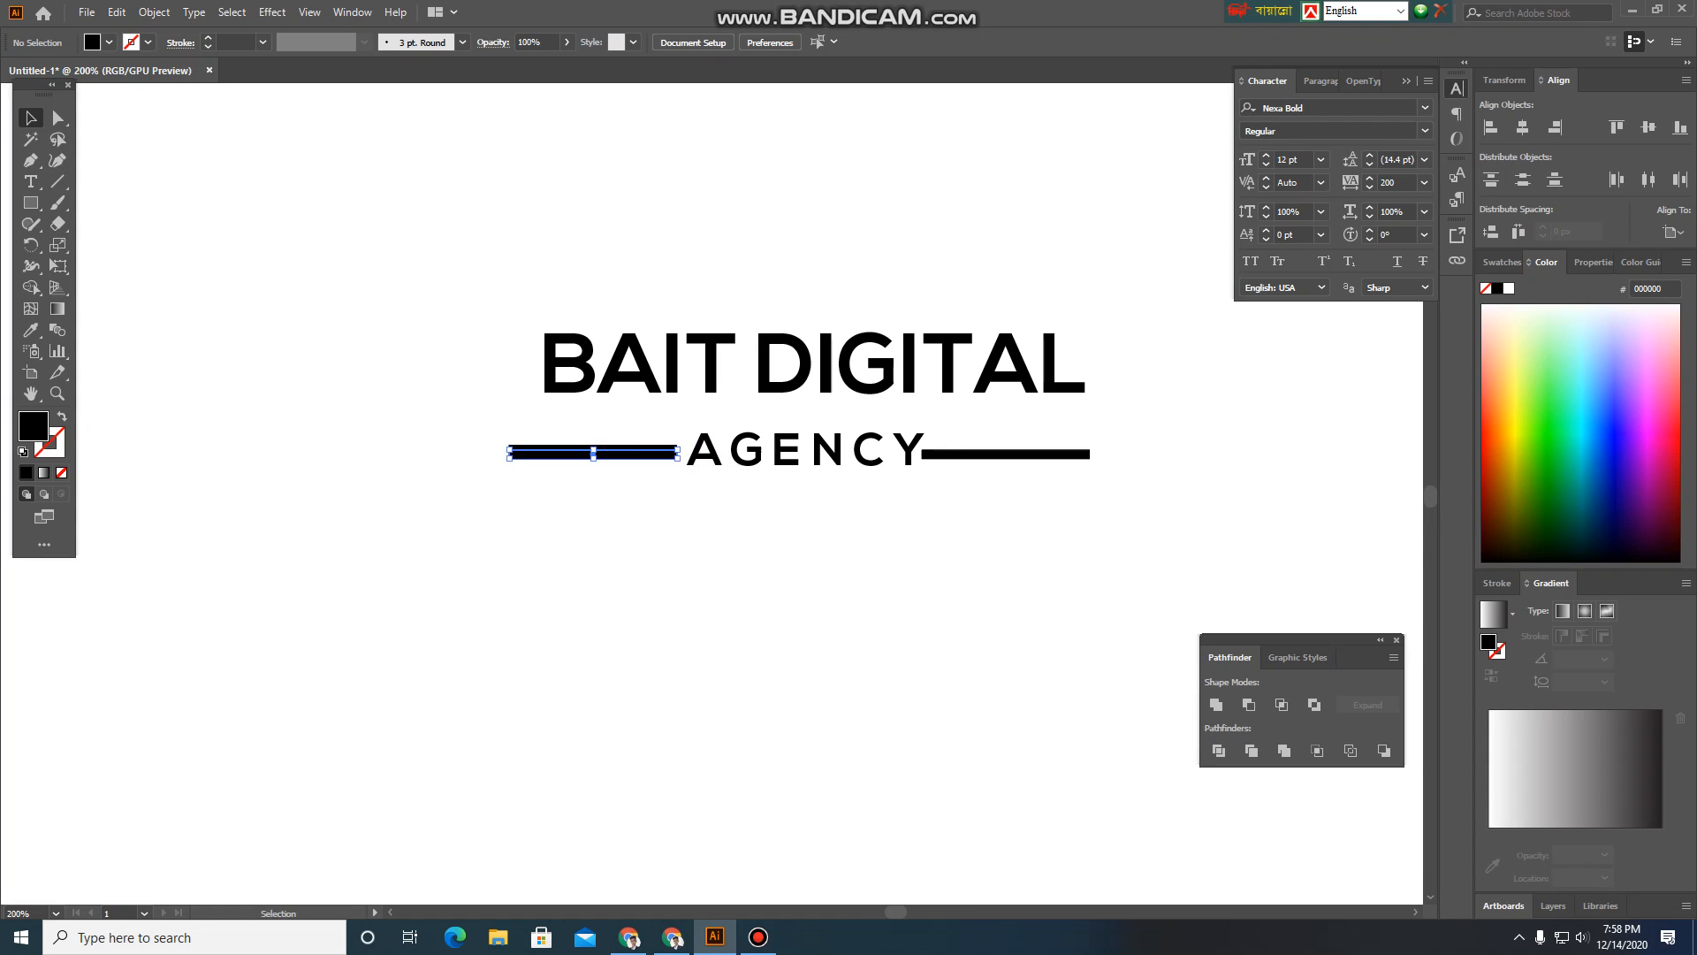
pyautogui.press('Delete')
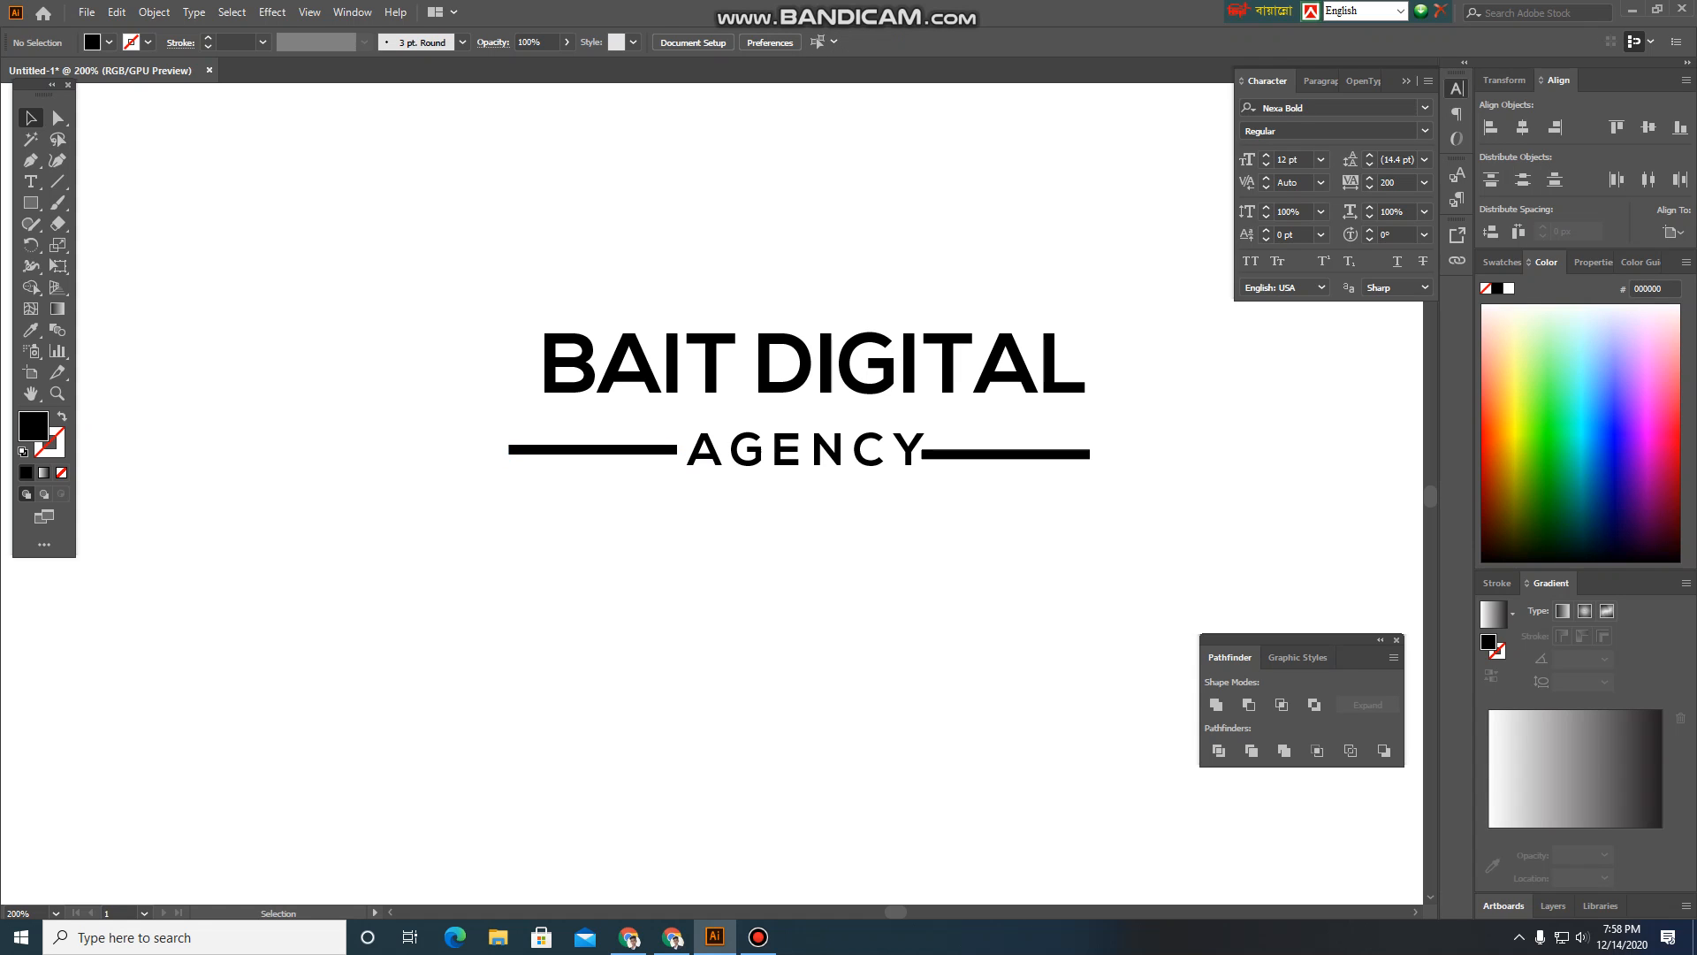
pyautogui.click(633, 450)
pyautogui.press('Delete')
# Shorten the black bar beside the Y of AGENCY symmetrically to about 65 px wide
pyautogui.click(1014, 453)
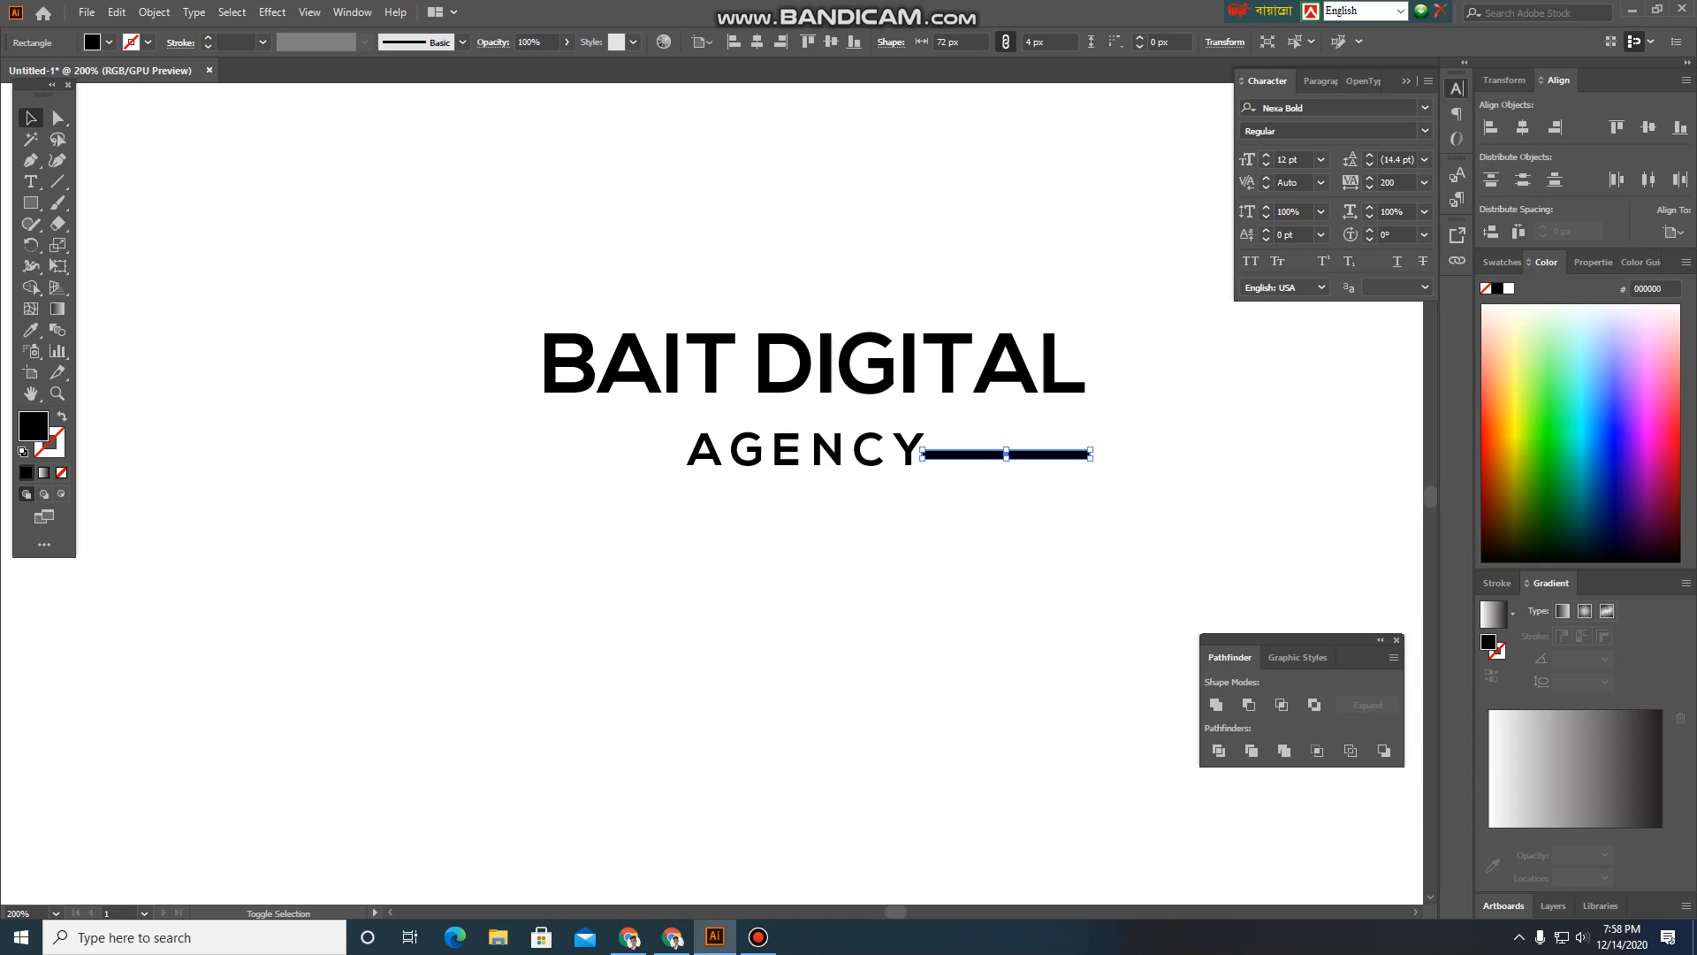
pyautogui.hotkey('ctrl', '=')
pyautogui.hotkey('ctrl', '=')
pyautogui.hotkey('ctrl', '=')
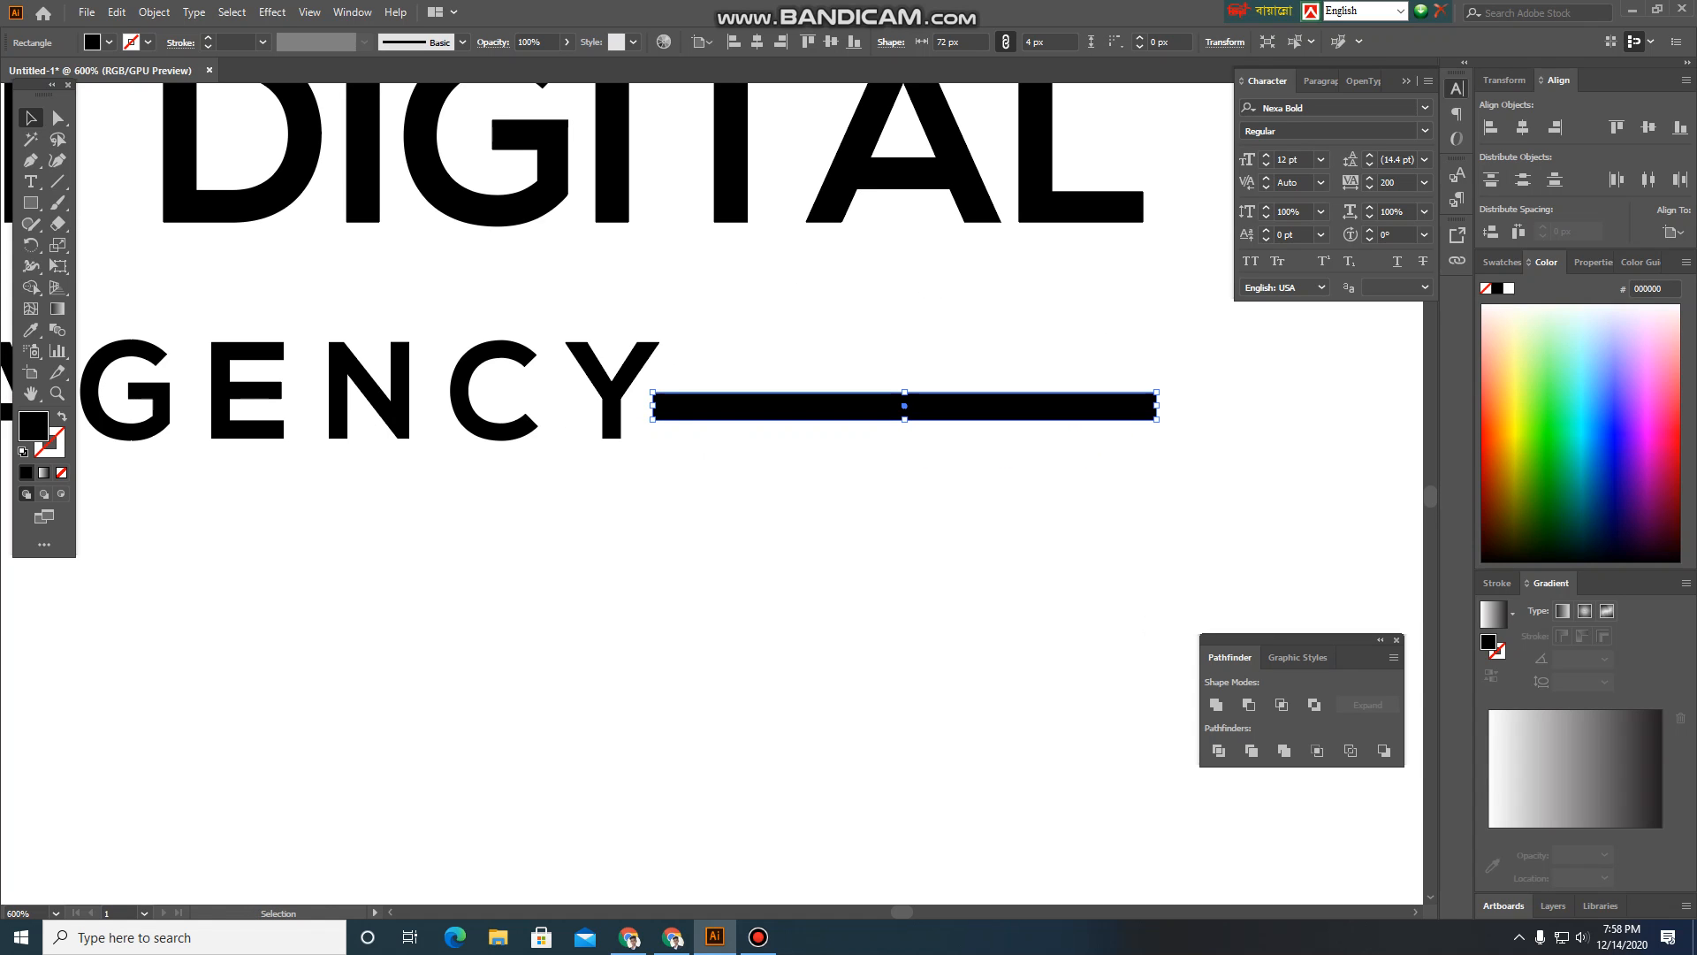
pyautogui.moveTo(1156, 406); pyautogui.dragTo(1052, 404)
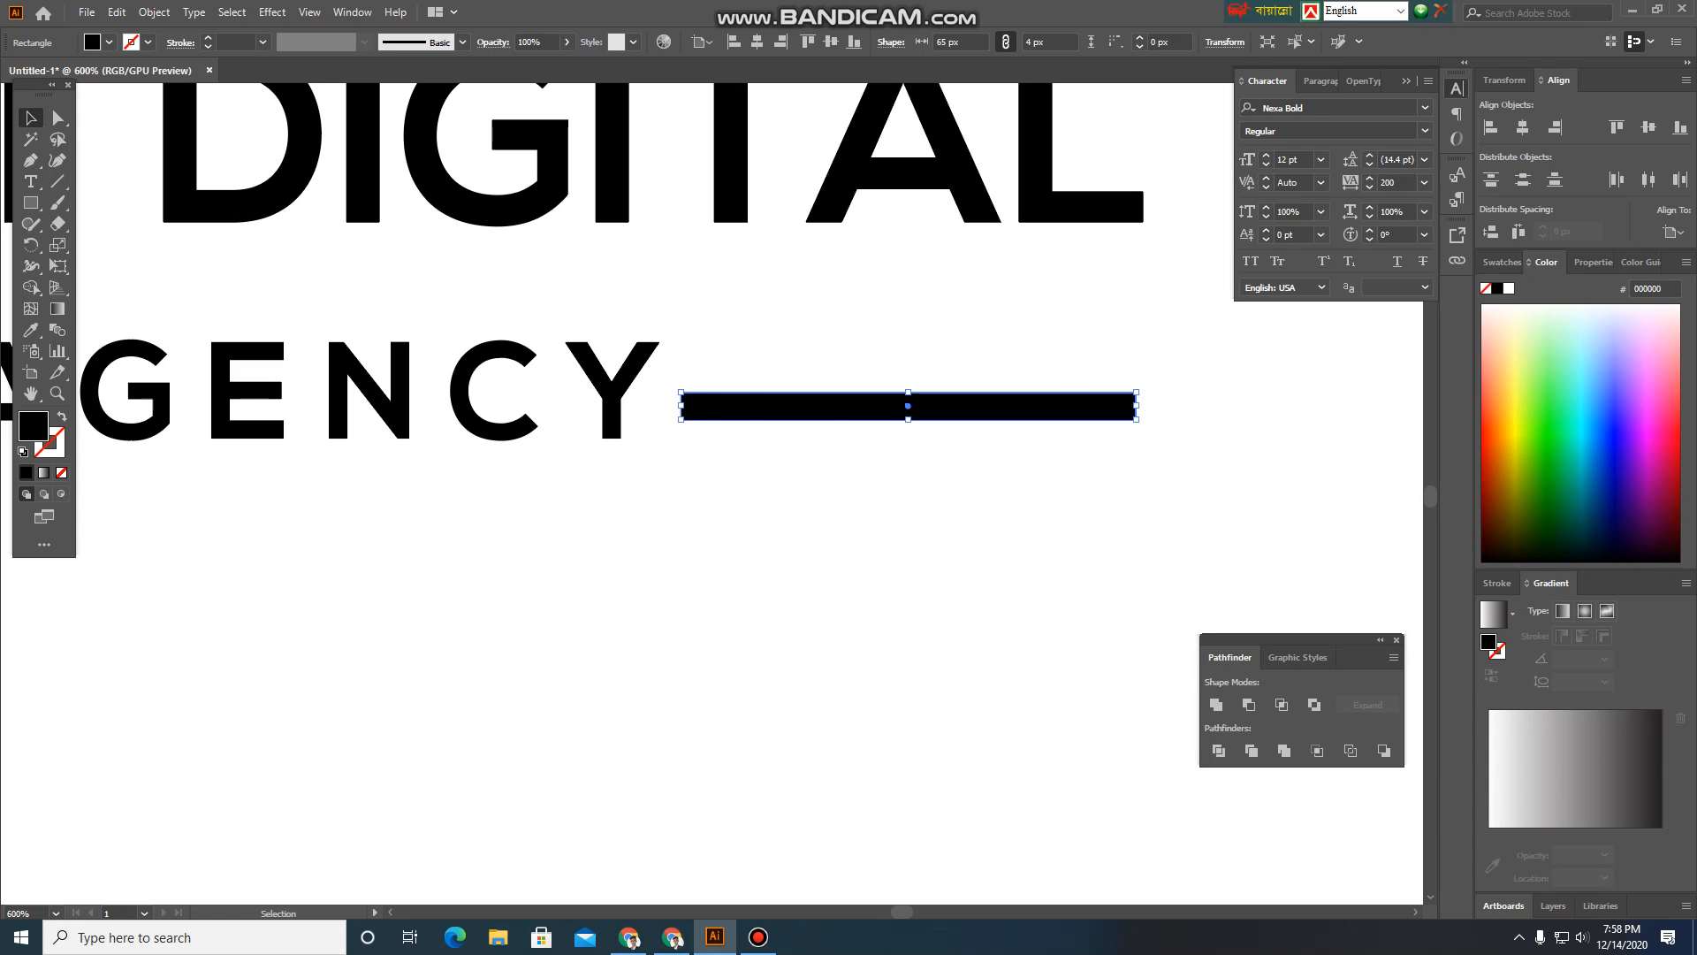
# Duplicate the shortened bar to the left side of AGENCY and shift the word slightly right, away from the copy
pyautogui.hotkey('ctrl', '-')
pyautogui.hotkey('ctrl', '-')
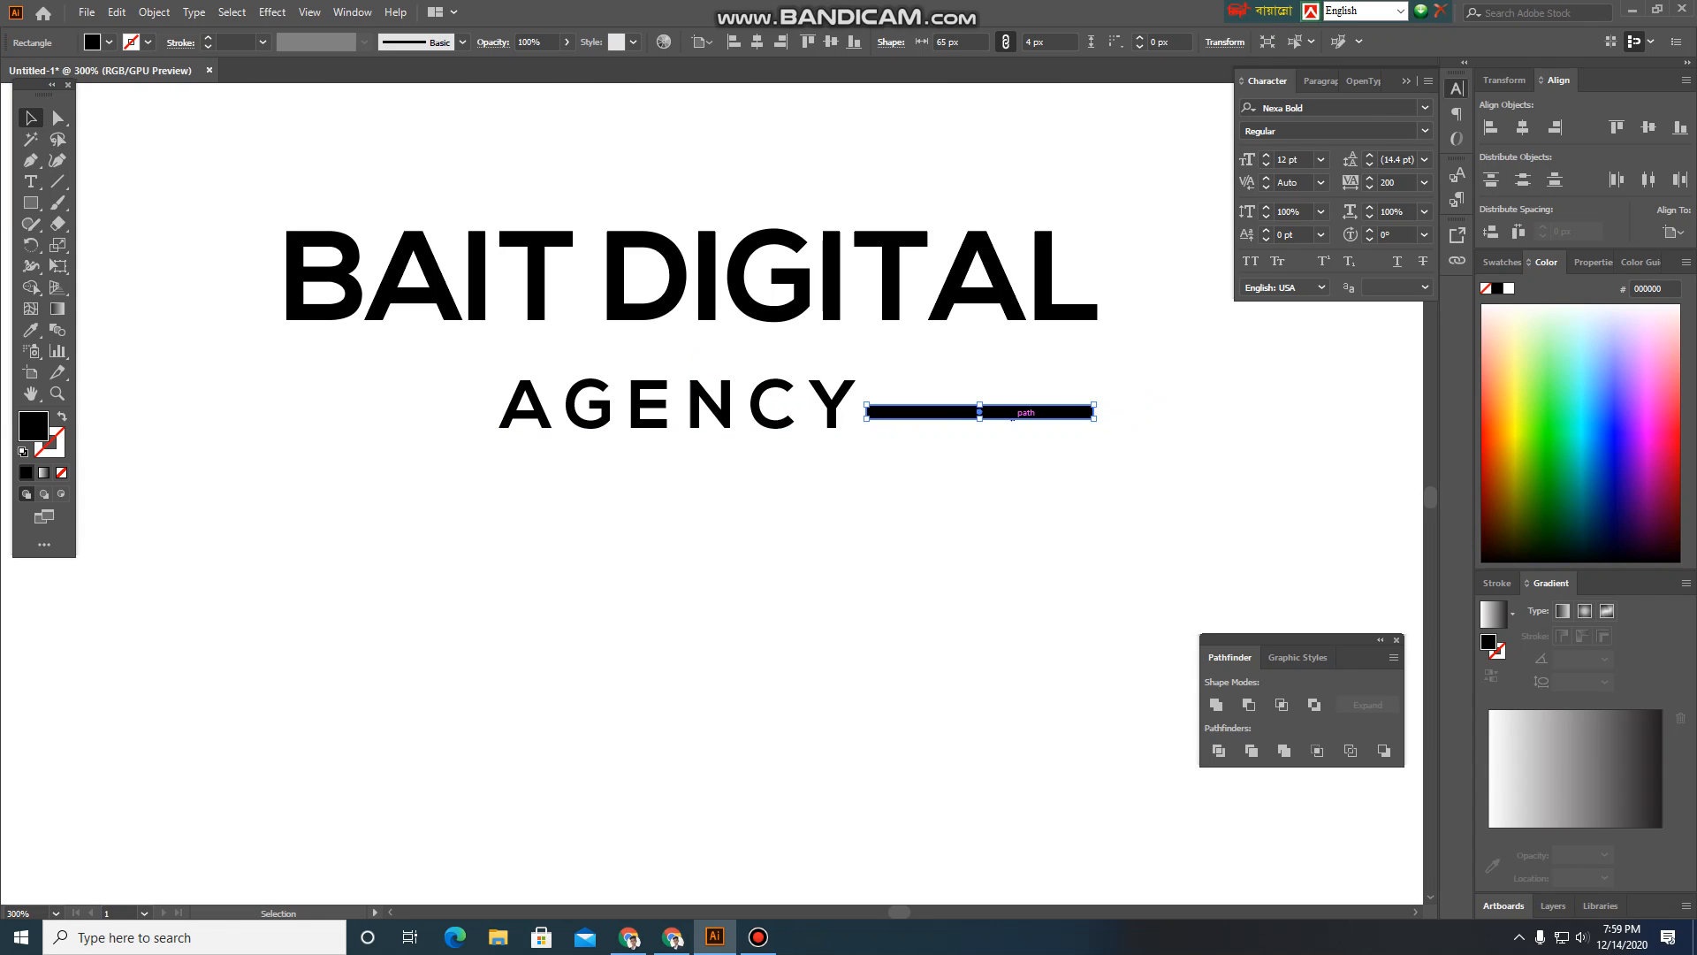
pyautogui.moveTo(979, 410); pyautogui.dragTo(440, 402)
pyautogui.click(530, 482)
pyautogui.moveTo(633, 414); pyautogui.dragTo(647, 414)
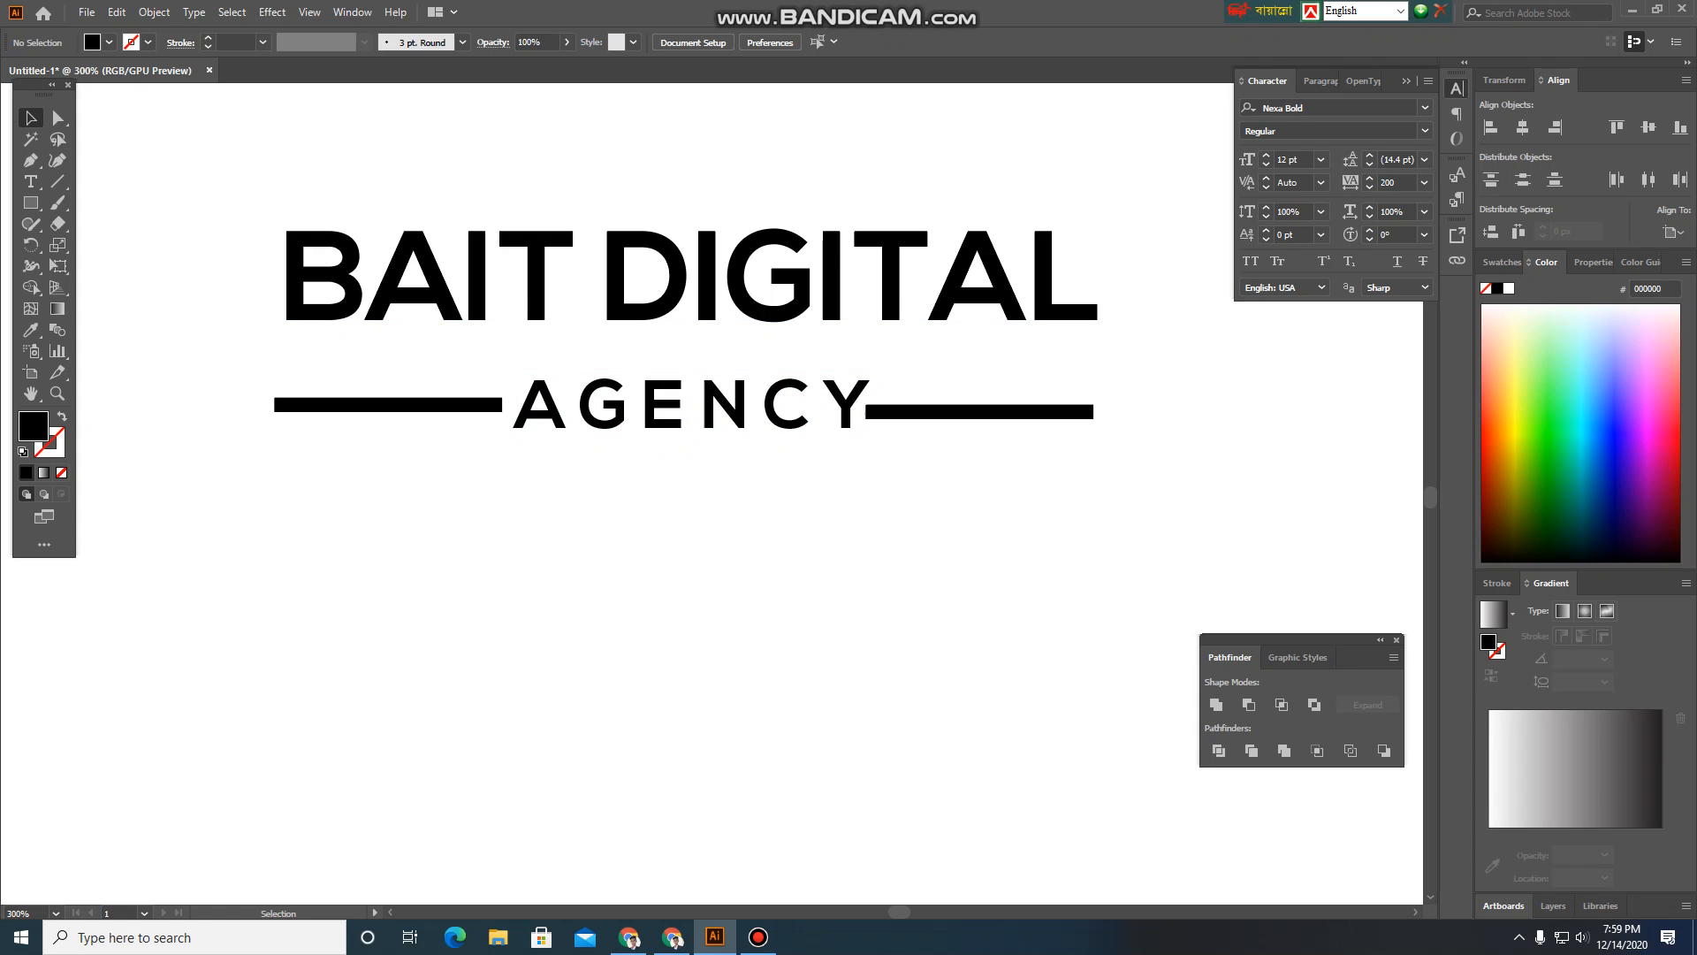
# Try center-aligning and distributing AGENCY with its two bars, undoing each attempt
pyautogui.moveTo(157, 382); pyautogui.dragTo(1105, 433)
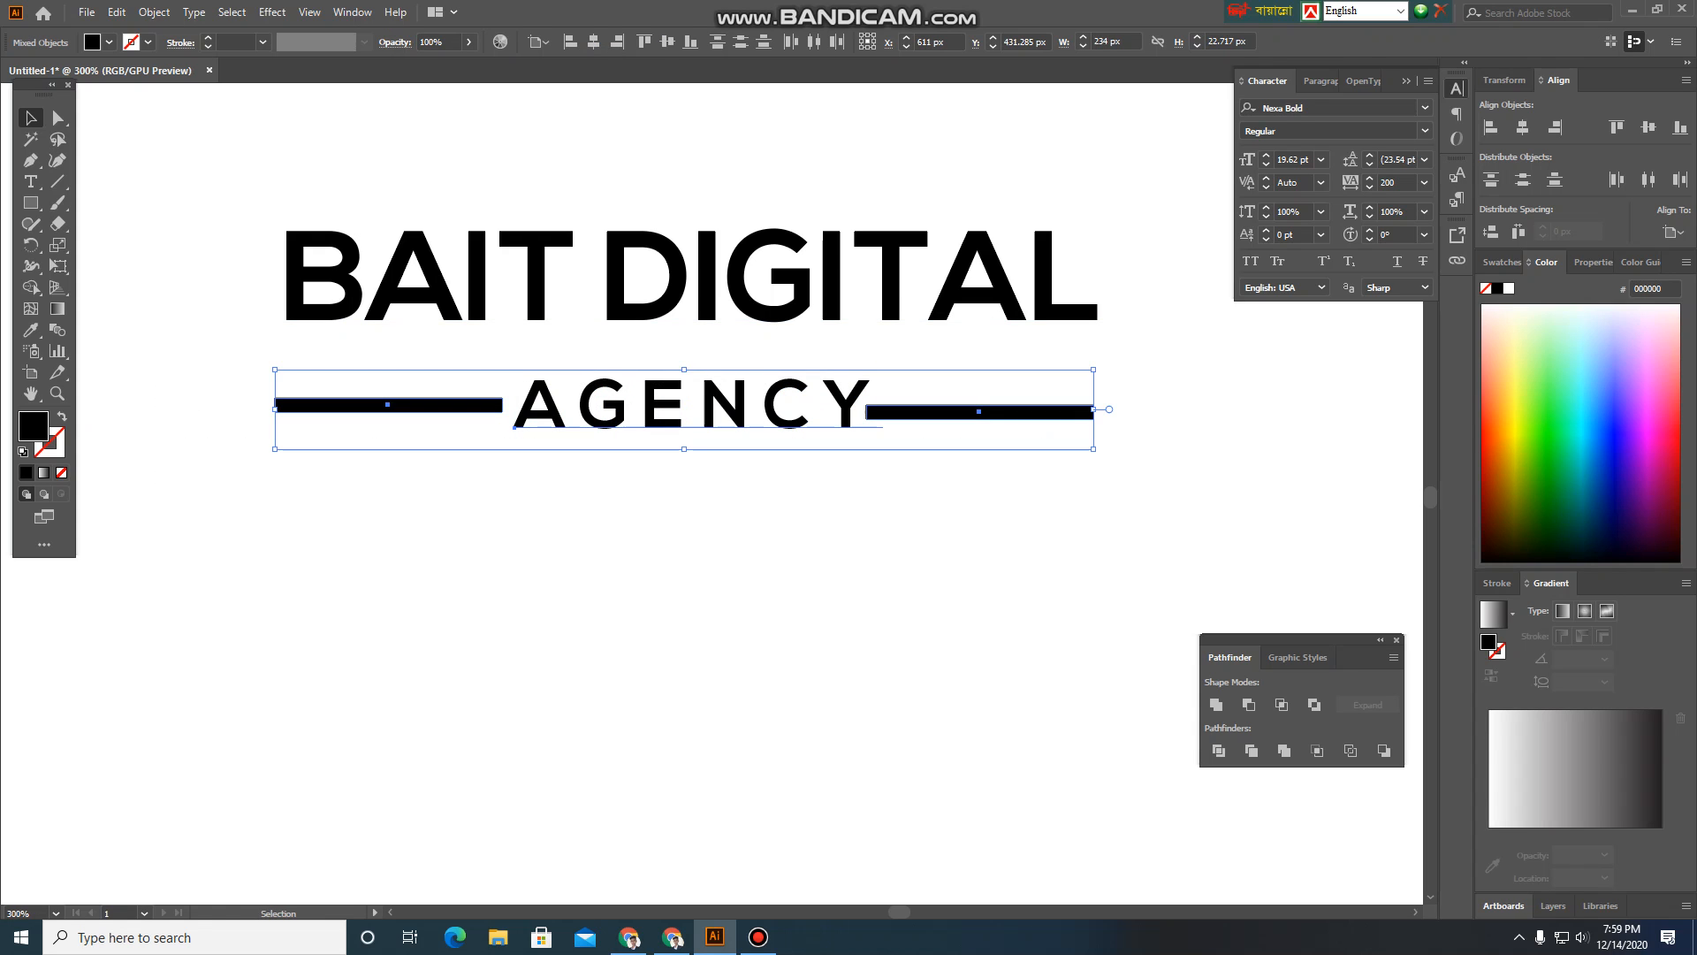
pyautogui.click(1649, 126)
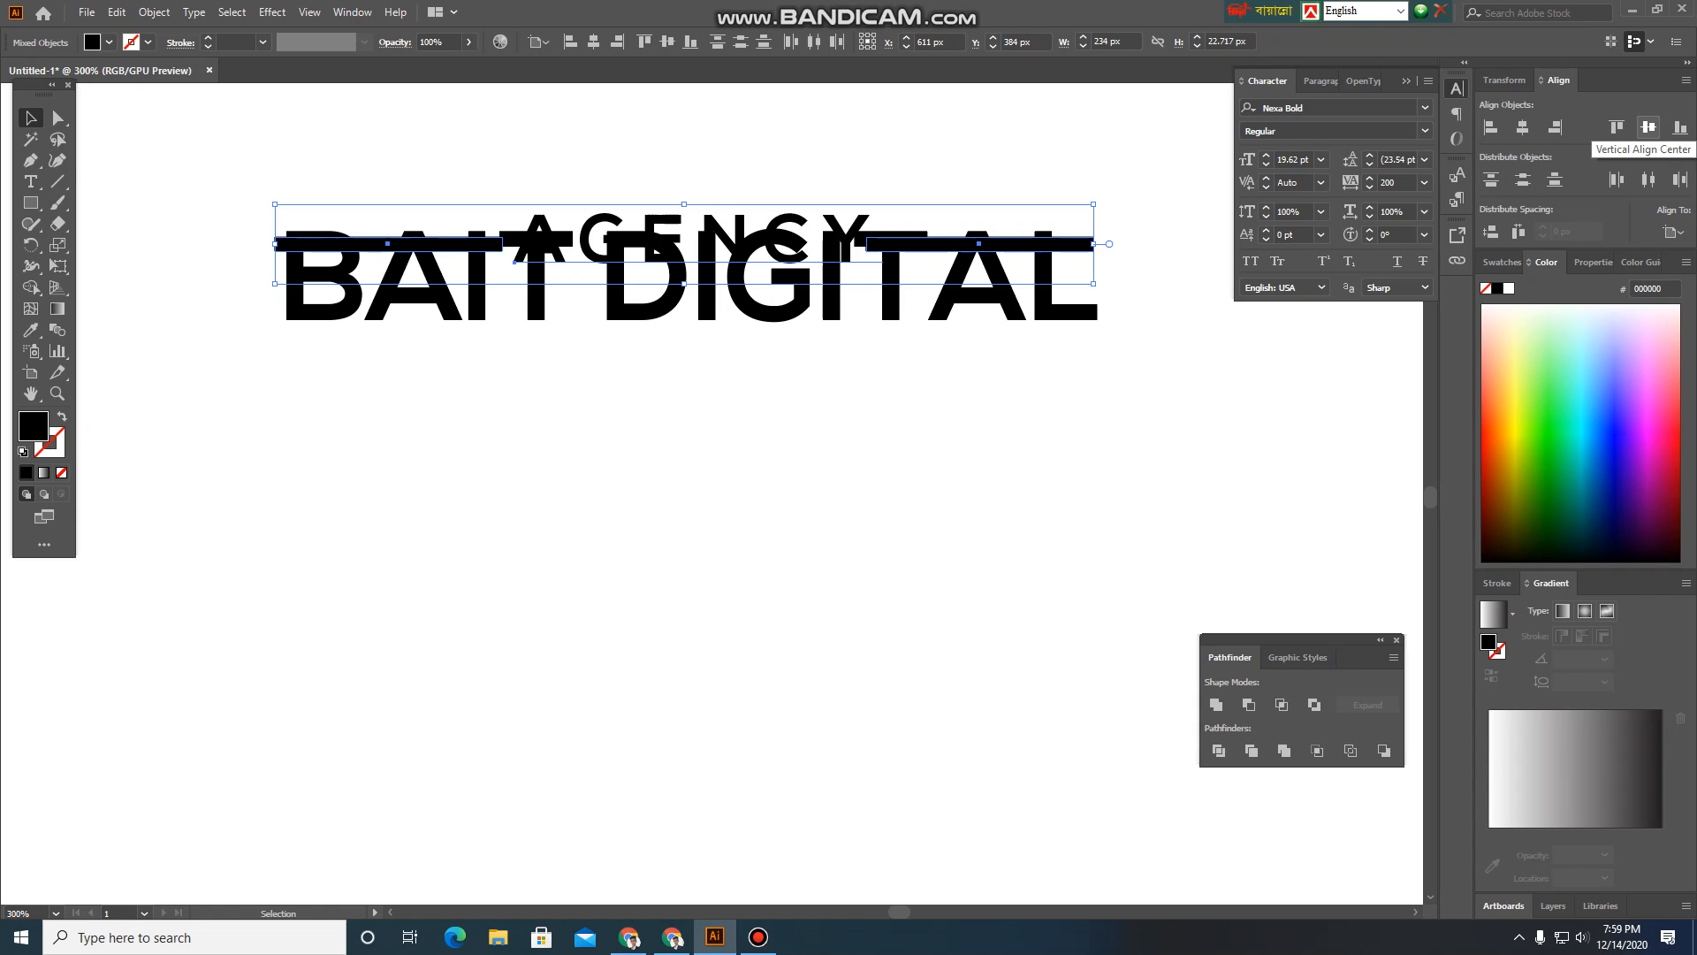
pyautogui.hotkey('ctrl', 'z')
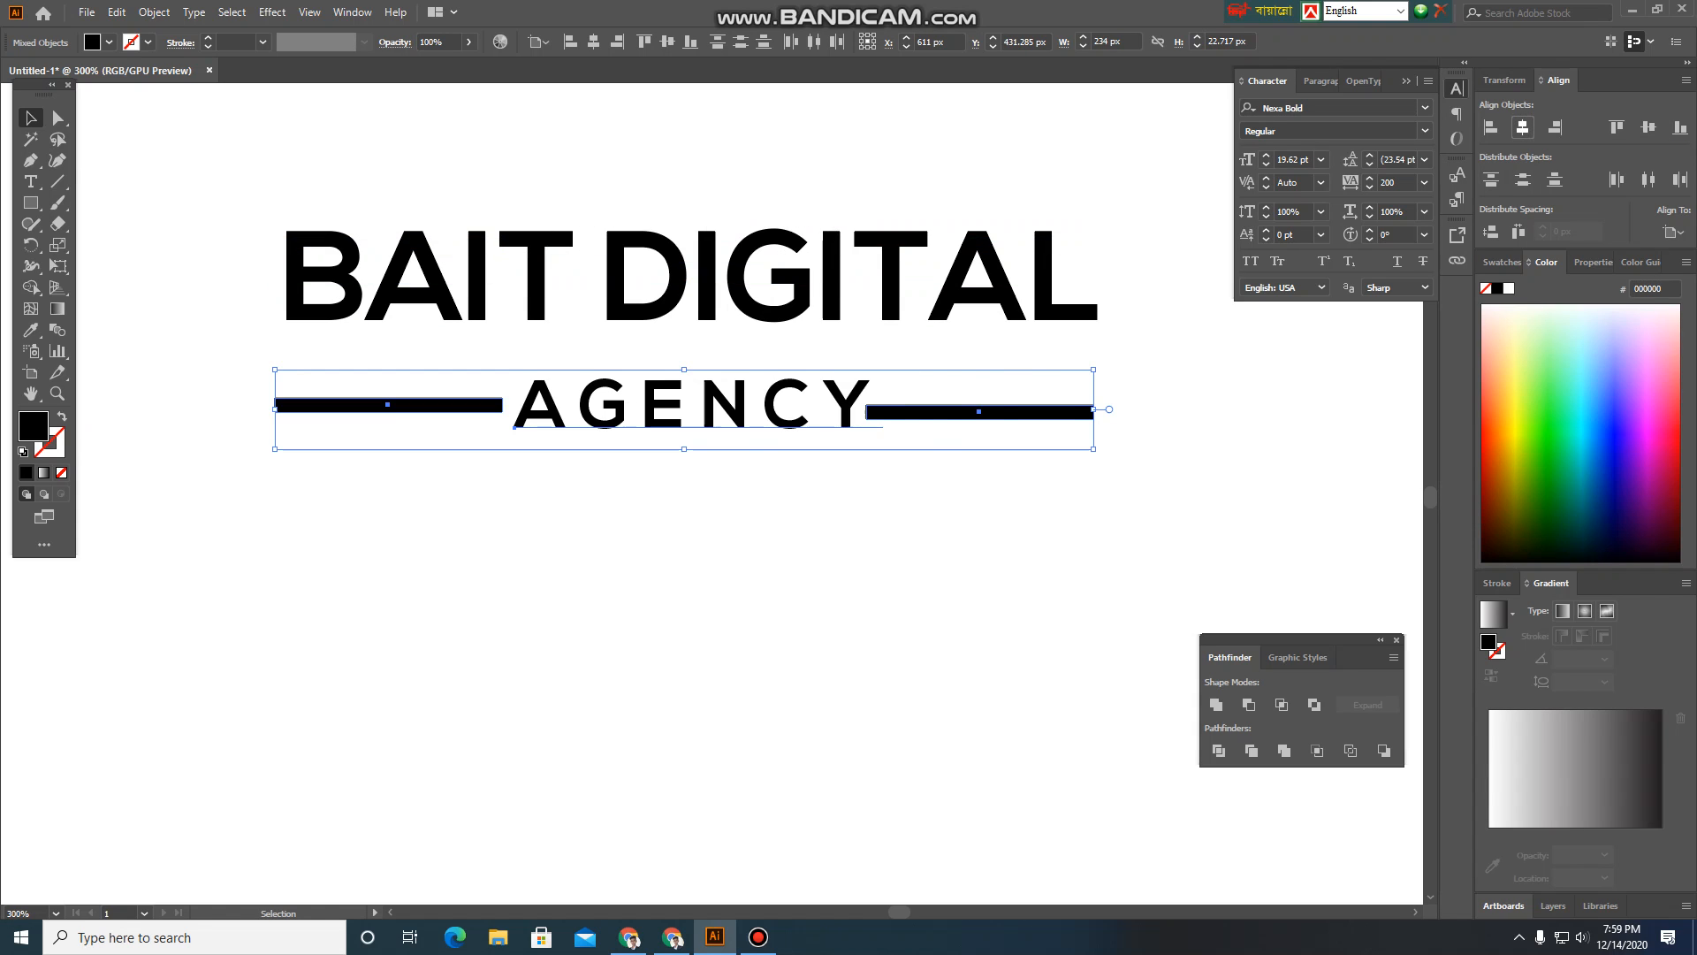
pyautogui.click(1523, 127)
pyautogui.hotkey('ctrl', 'z')
pyautogui.click(1649, 179)
pyautogui.hotkey('ctrl', 'z')
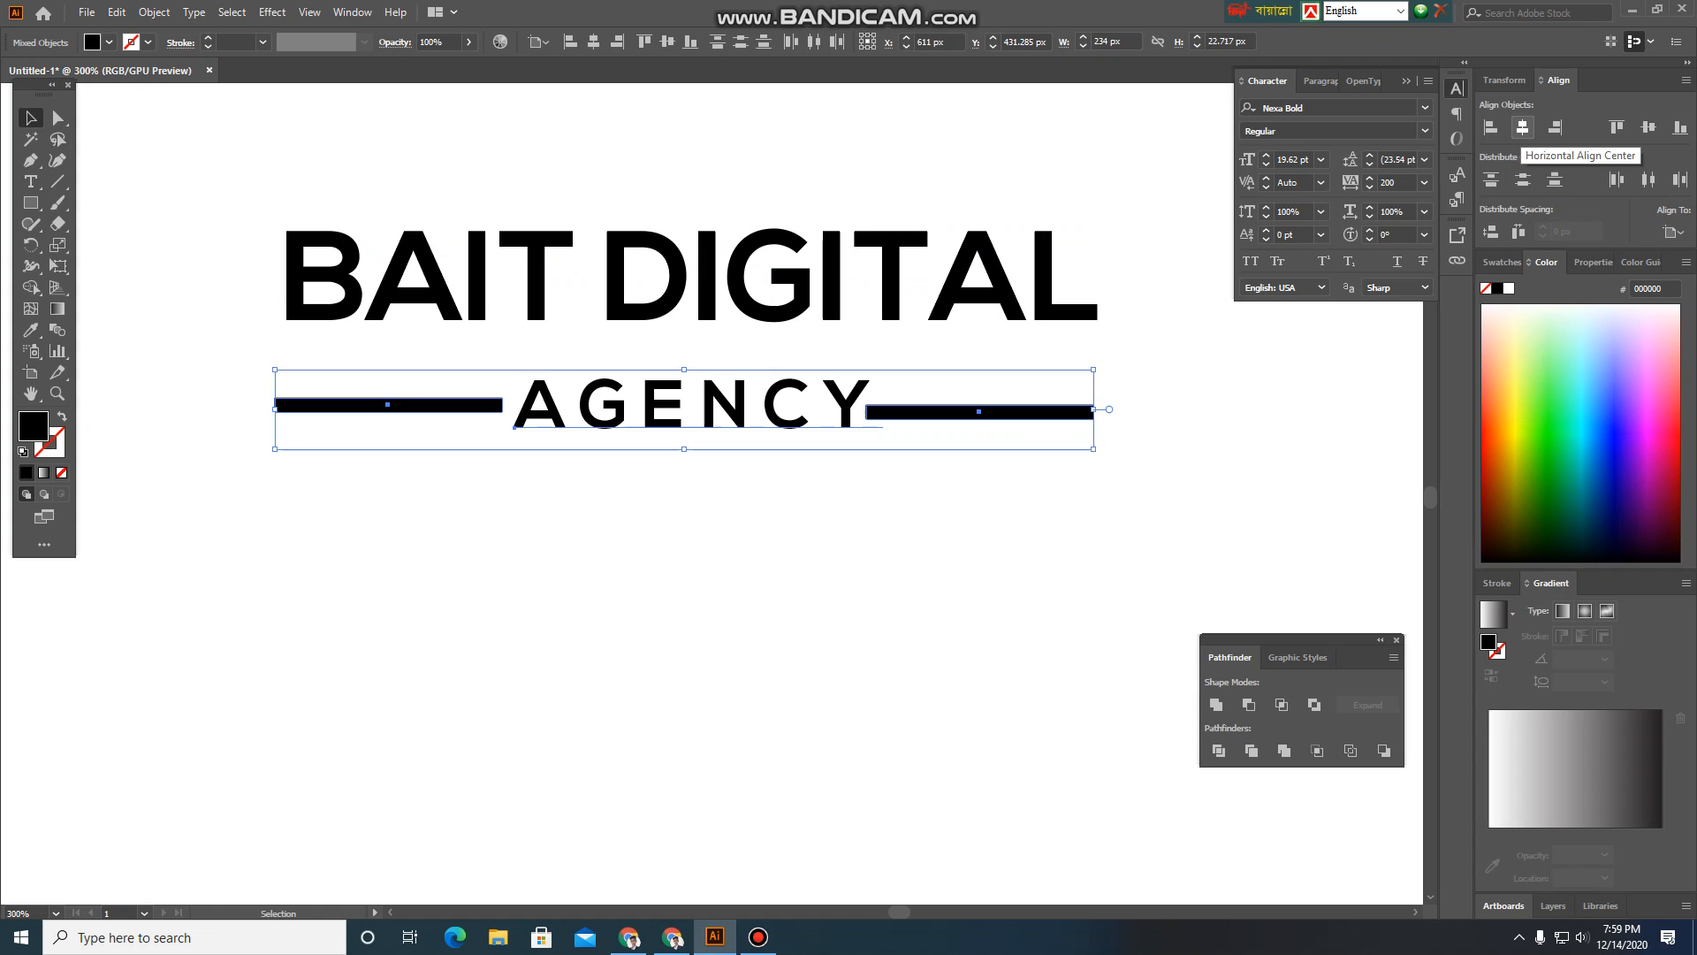
# Lower the bar left of AGENCY so it is level with the bar on the right side of the word
pyautogui.click(478, 495)
pyautogui.click(471, 410)
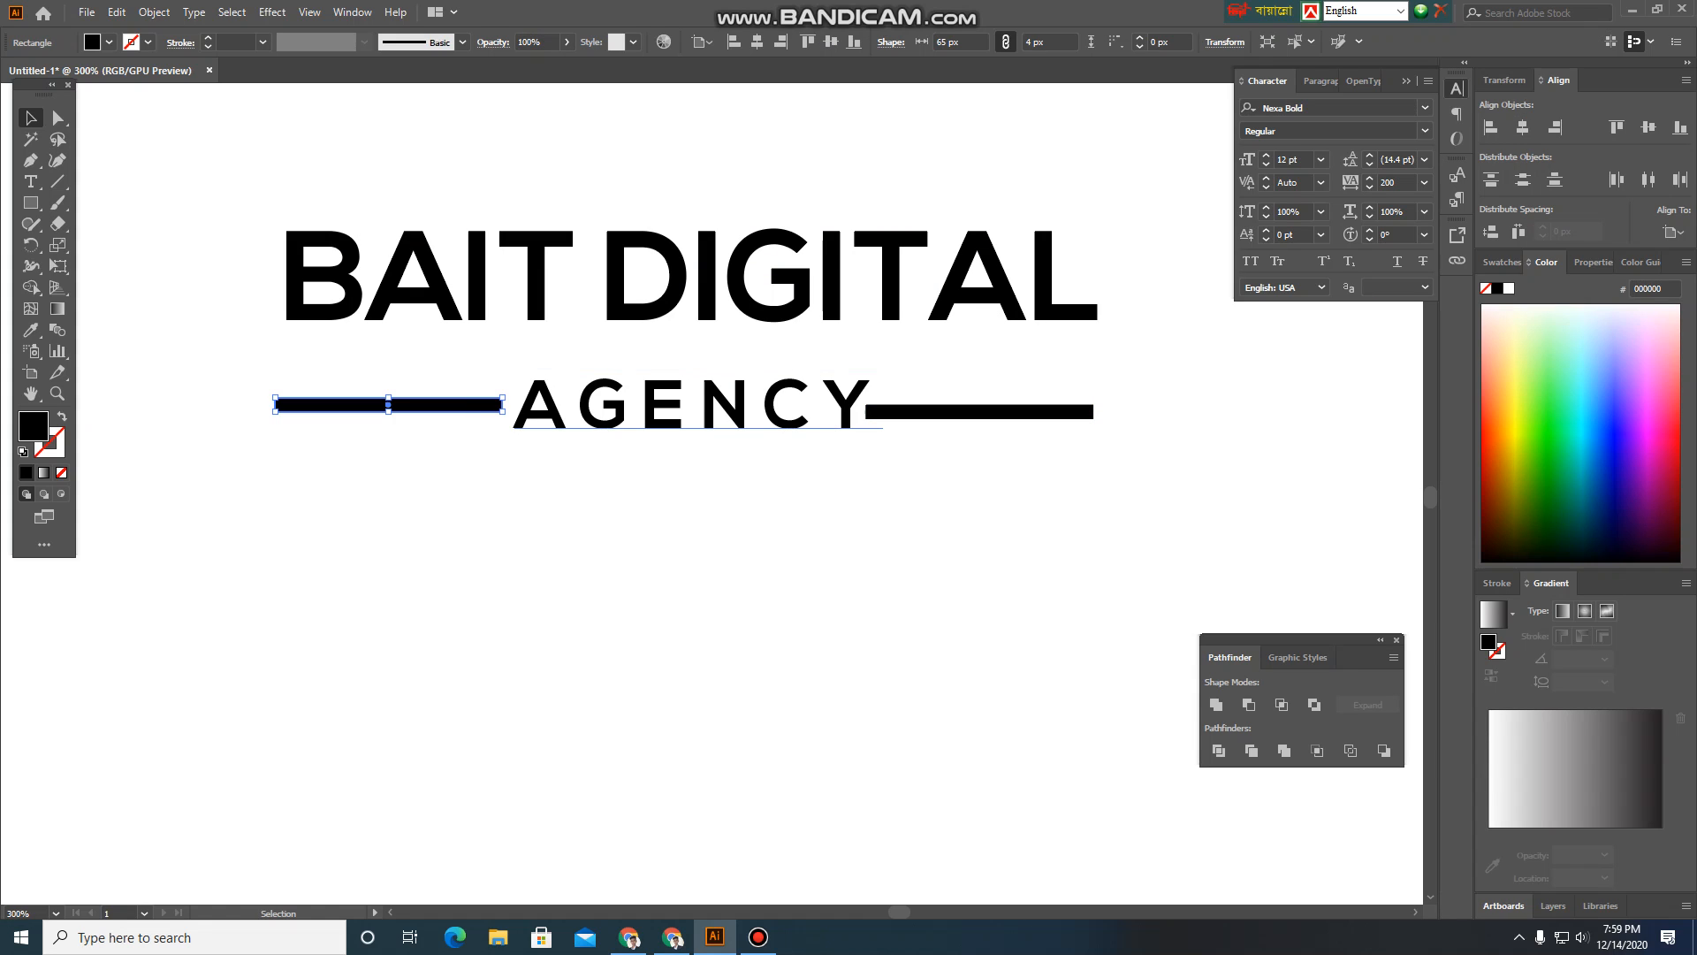
pyautogui.click(541, 414)
pyautogui.moveTo(494, 406); pyautogui.dragTo(493, 413)
pyautogui.moveTo(387, 409); pyautogui.dragTo(387, 409)
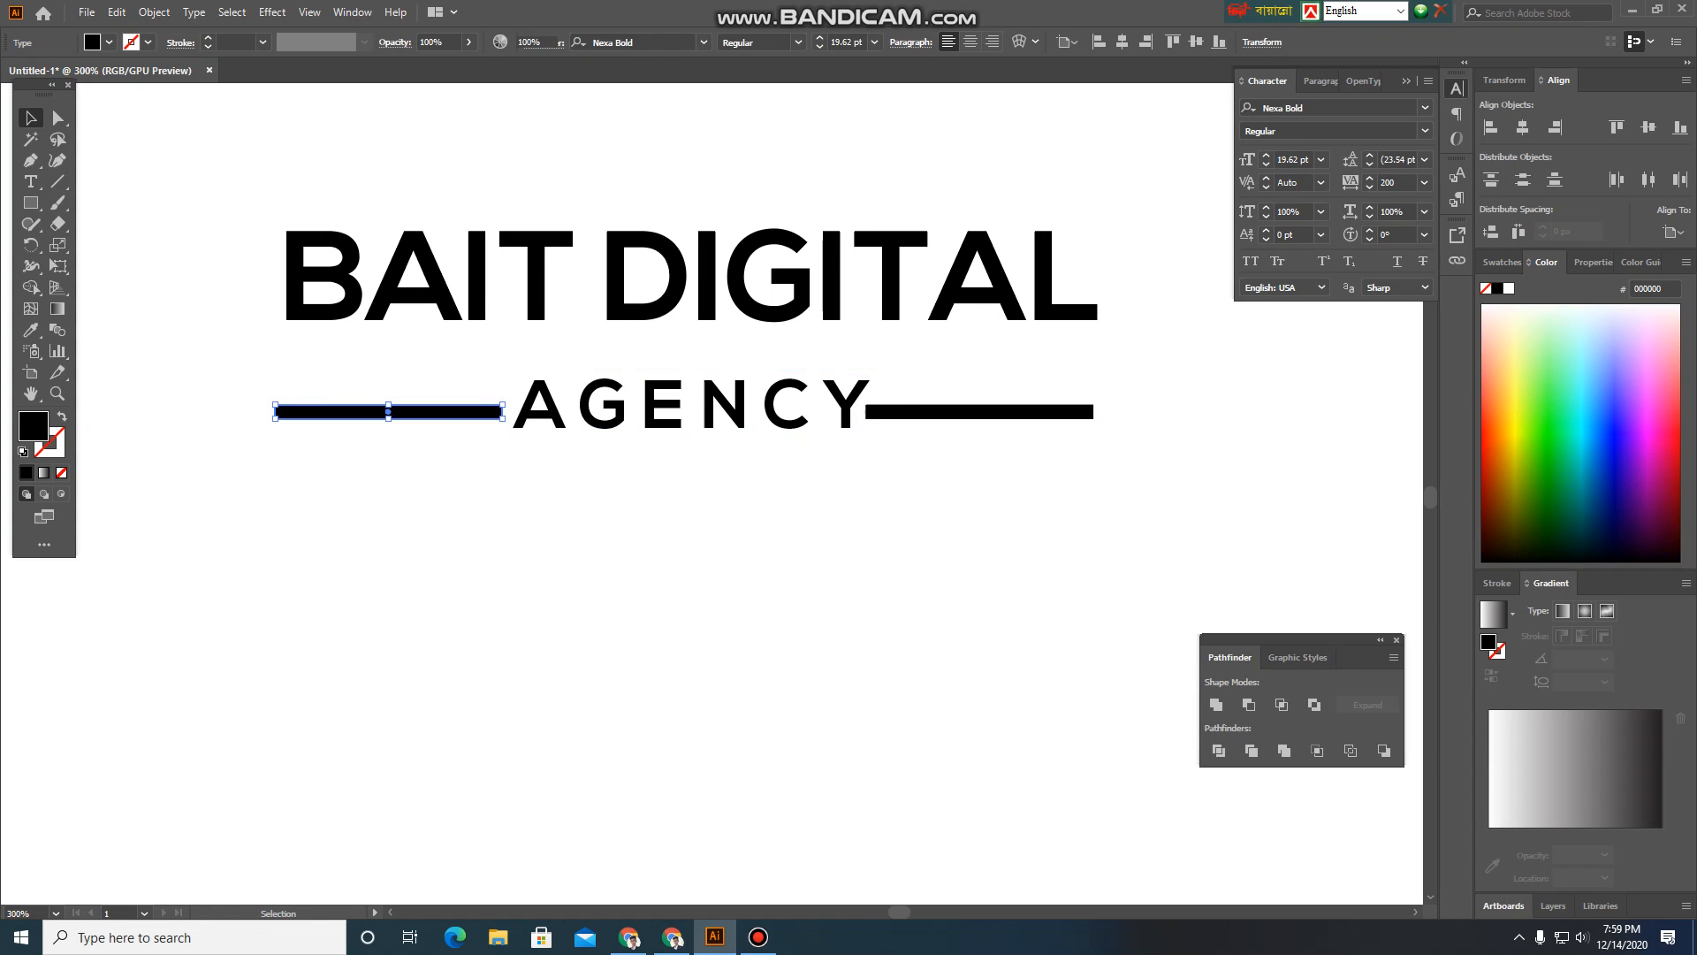
pyautogui.click(409, 486)
# Align AGENCY and both bars on their vertical centers relative to the selection, and scale the row down slightly
pyautogui.moveTo(159, 390); pyautogui.dragTo(1101, 448)
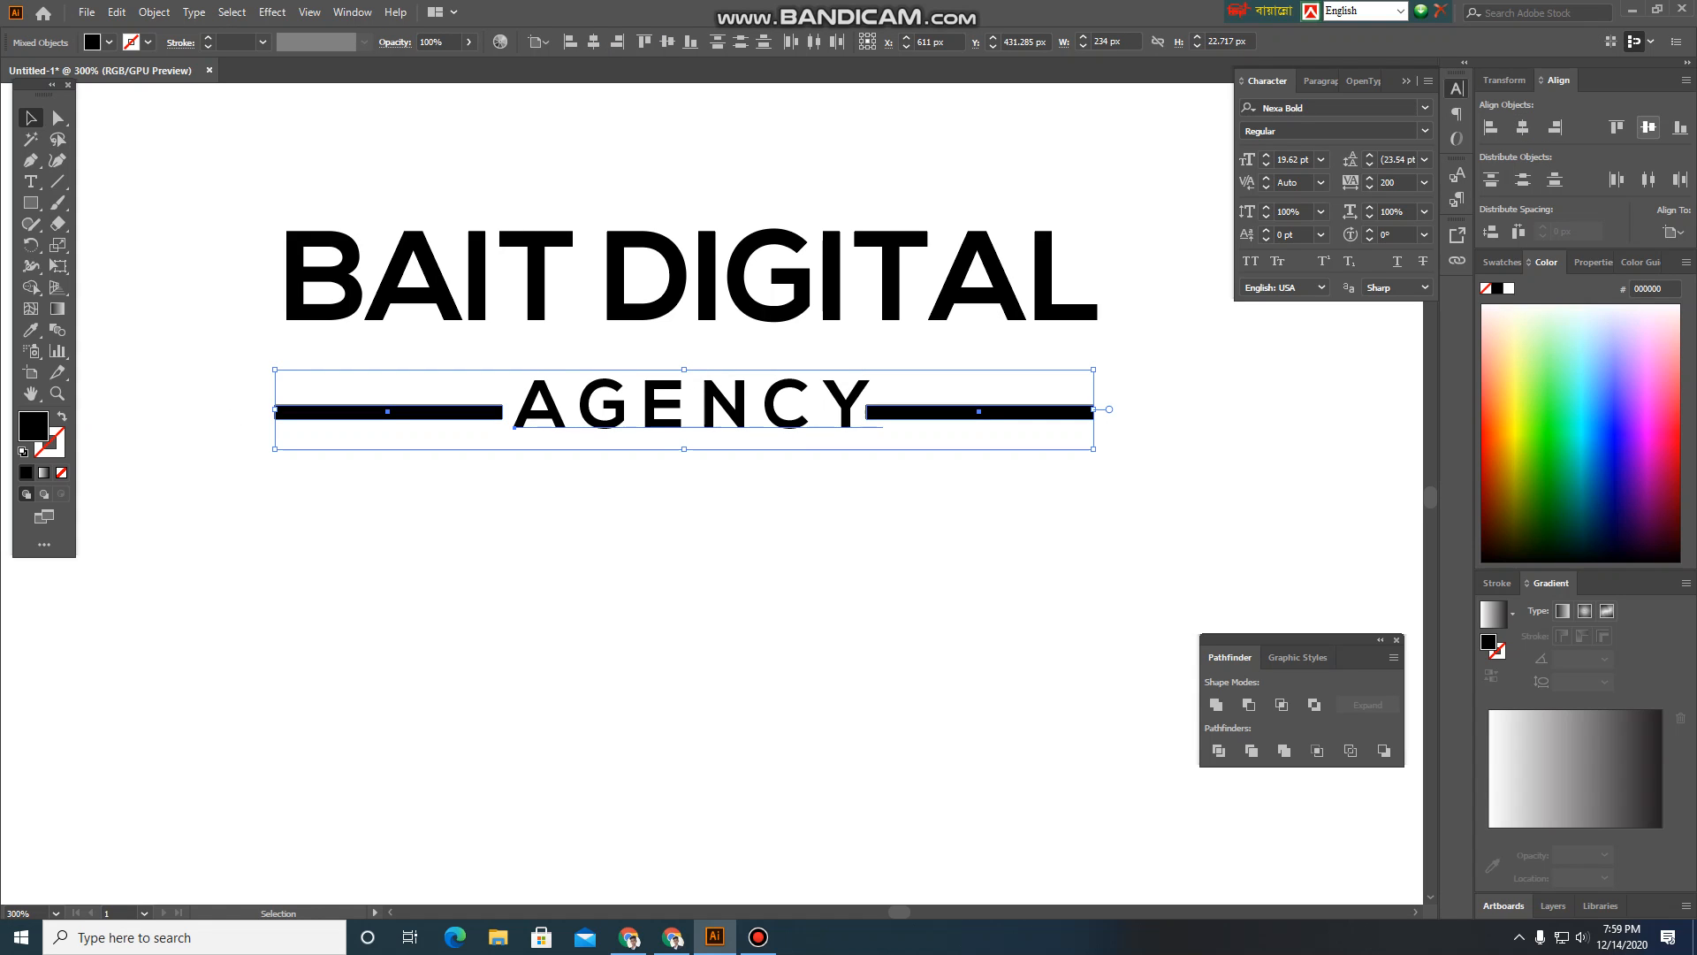
pyautogui.click(1649, 127)
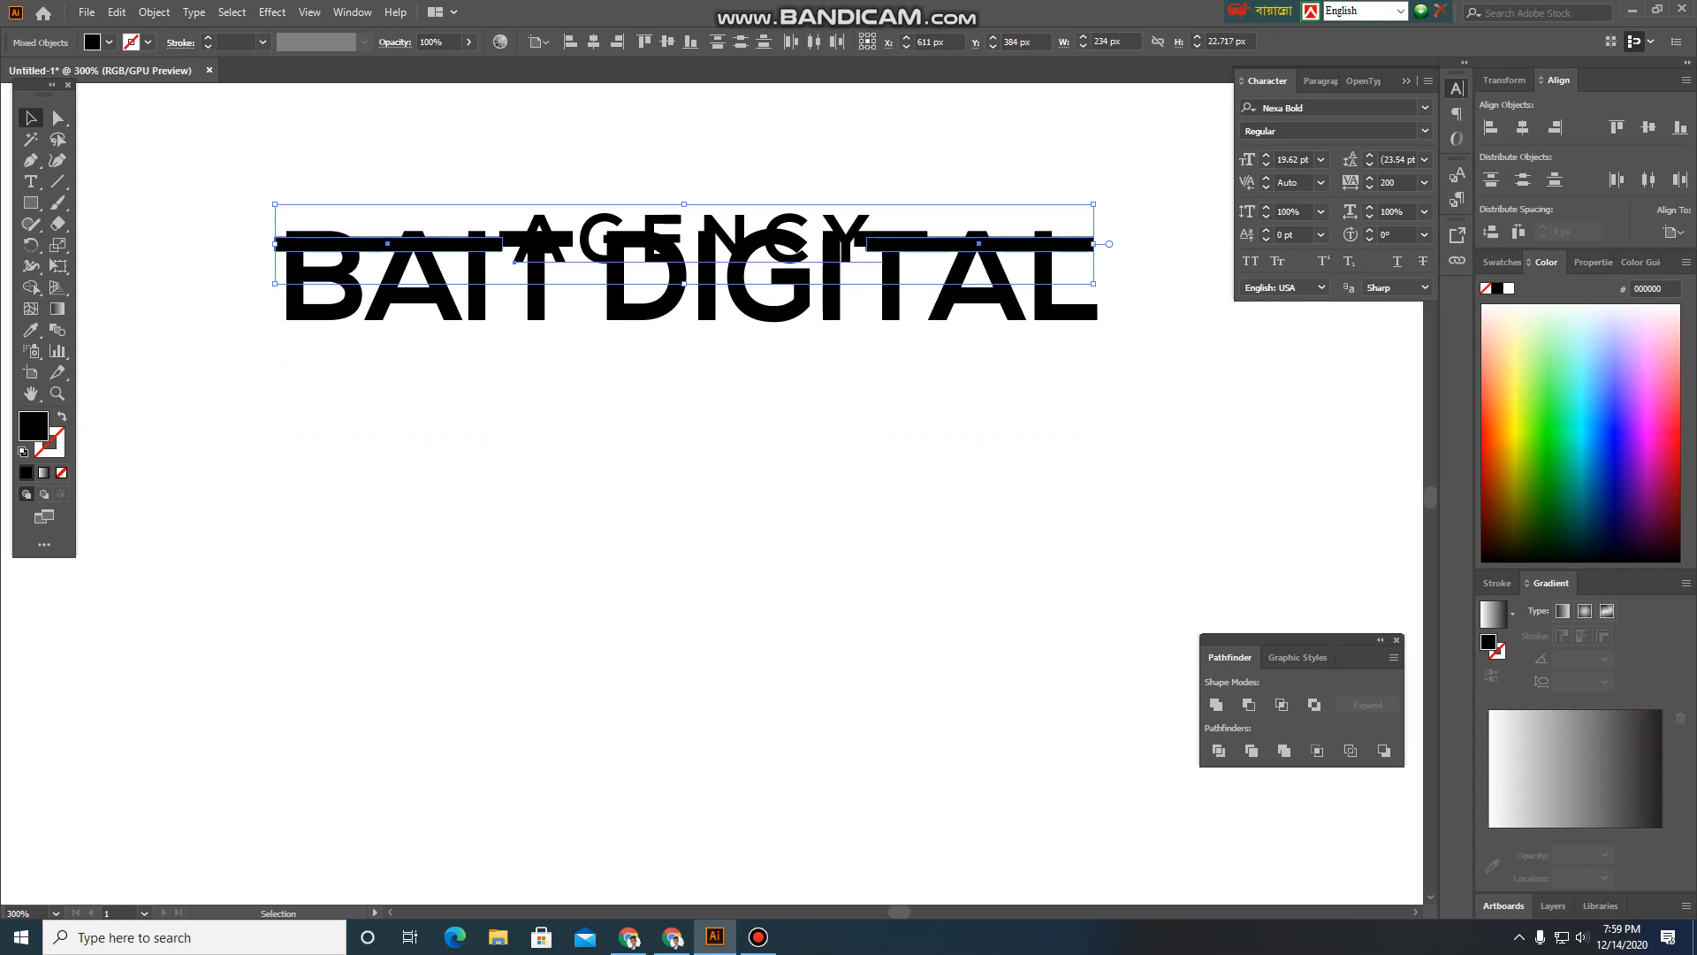
pyautogui.hotkey('ctrl', 'z')
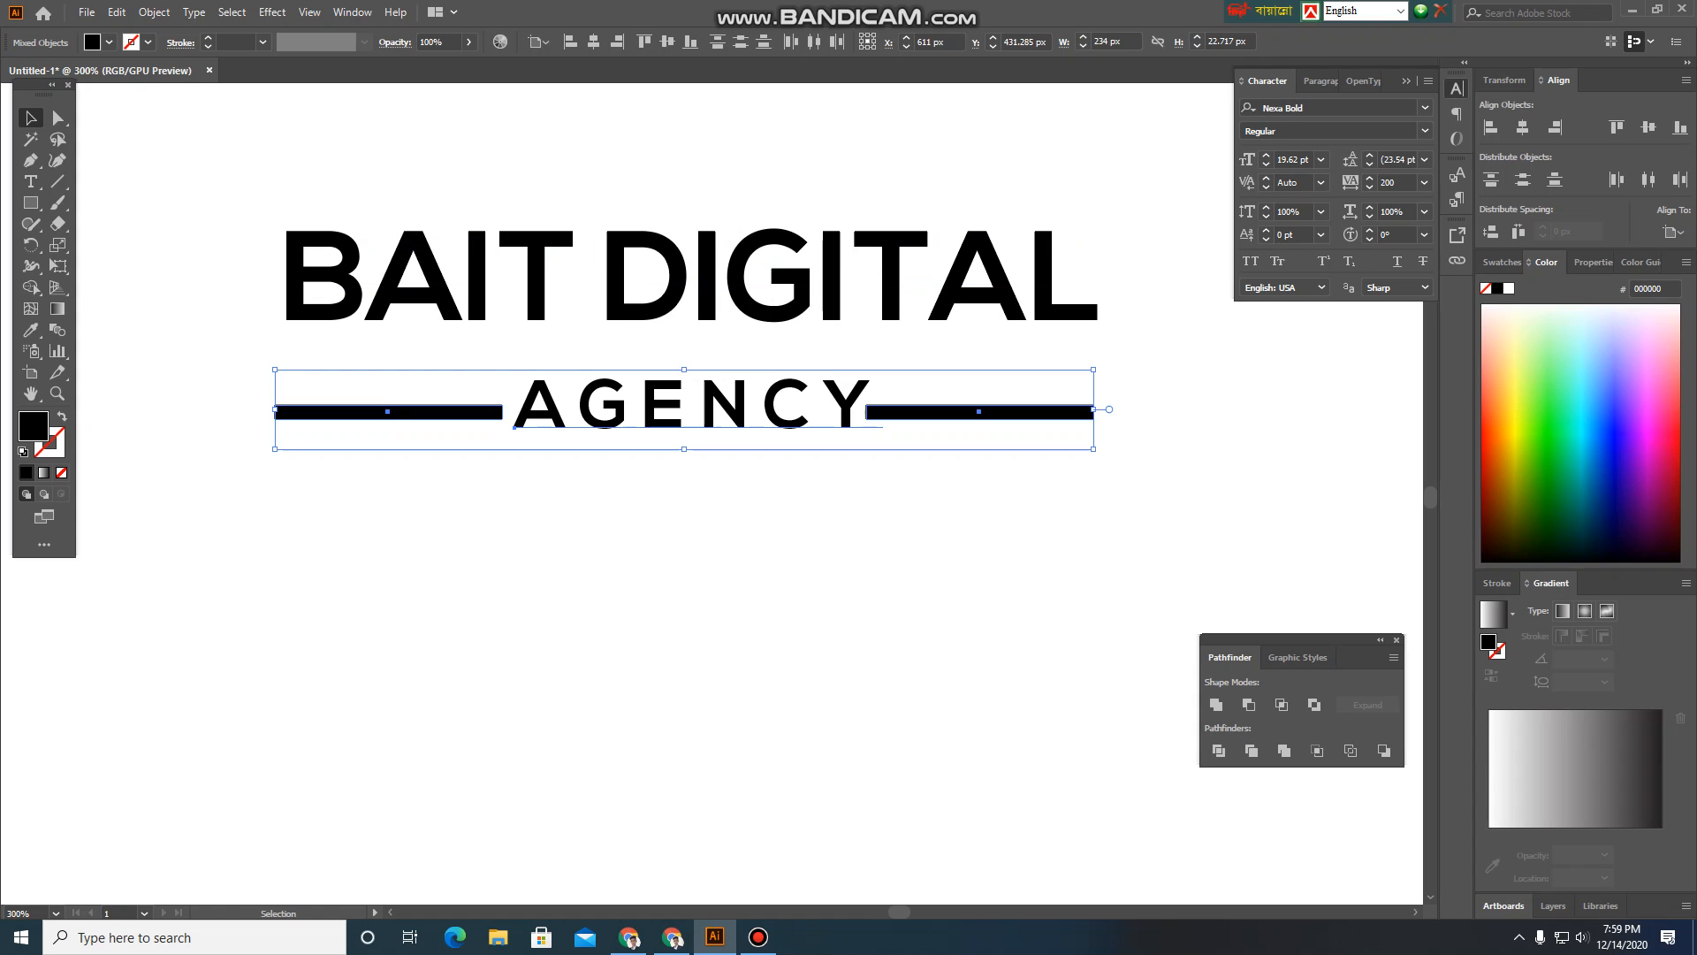
pyautogui.click(1674, 232)
pyautogui.click(1627, 253)
pyautogui.click(1523, 127)
pyautogui.hotkey('ctrl', 'z')
pyautogui.click(1649, 127)
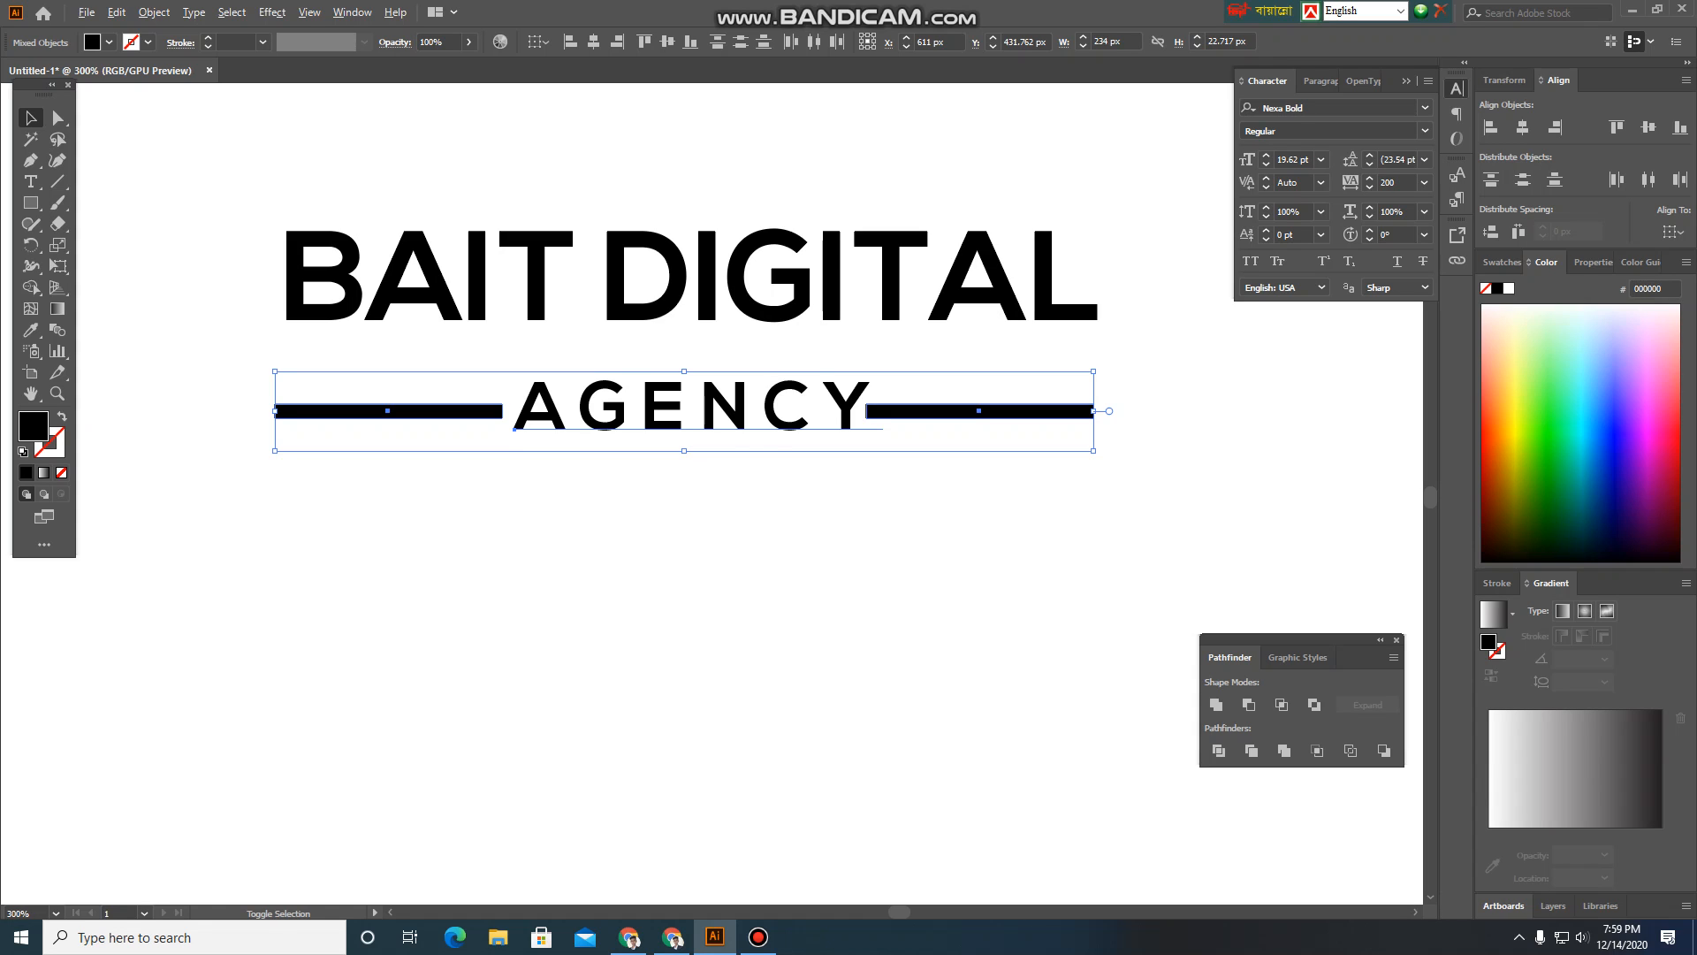
pyautogui.moveTo(1094, 450); pyautogui.dragTo(1089, 450)
pyautogui.click(1039, 517)
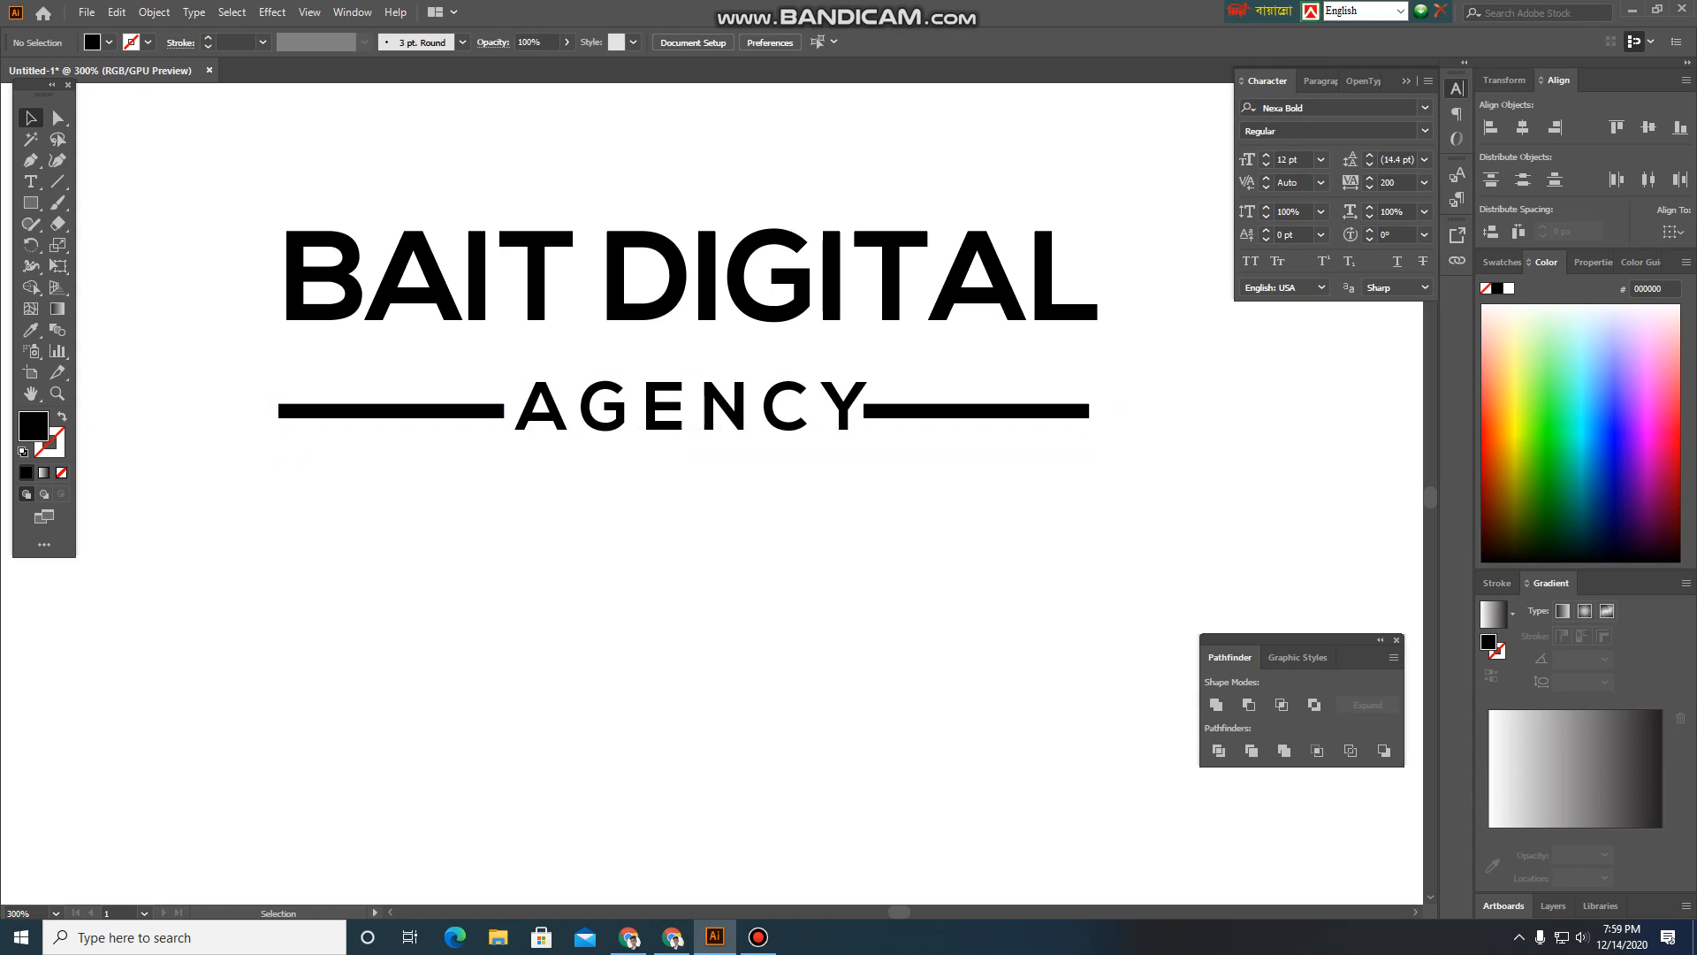
pyautogui.scroll(-3, 1039, 516)
pyautogui.scroll(-1, 1128, 530)
pyautogui.scroll(3, 1128, 530)
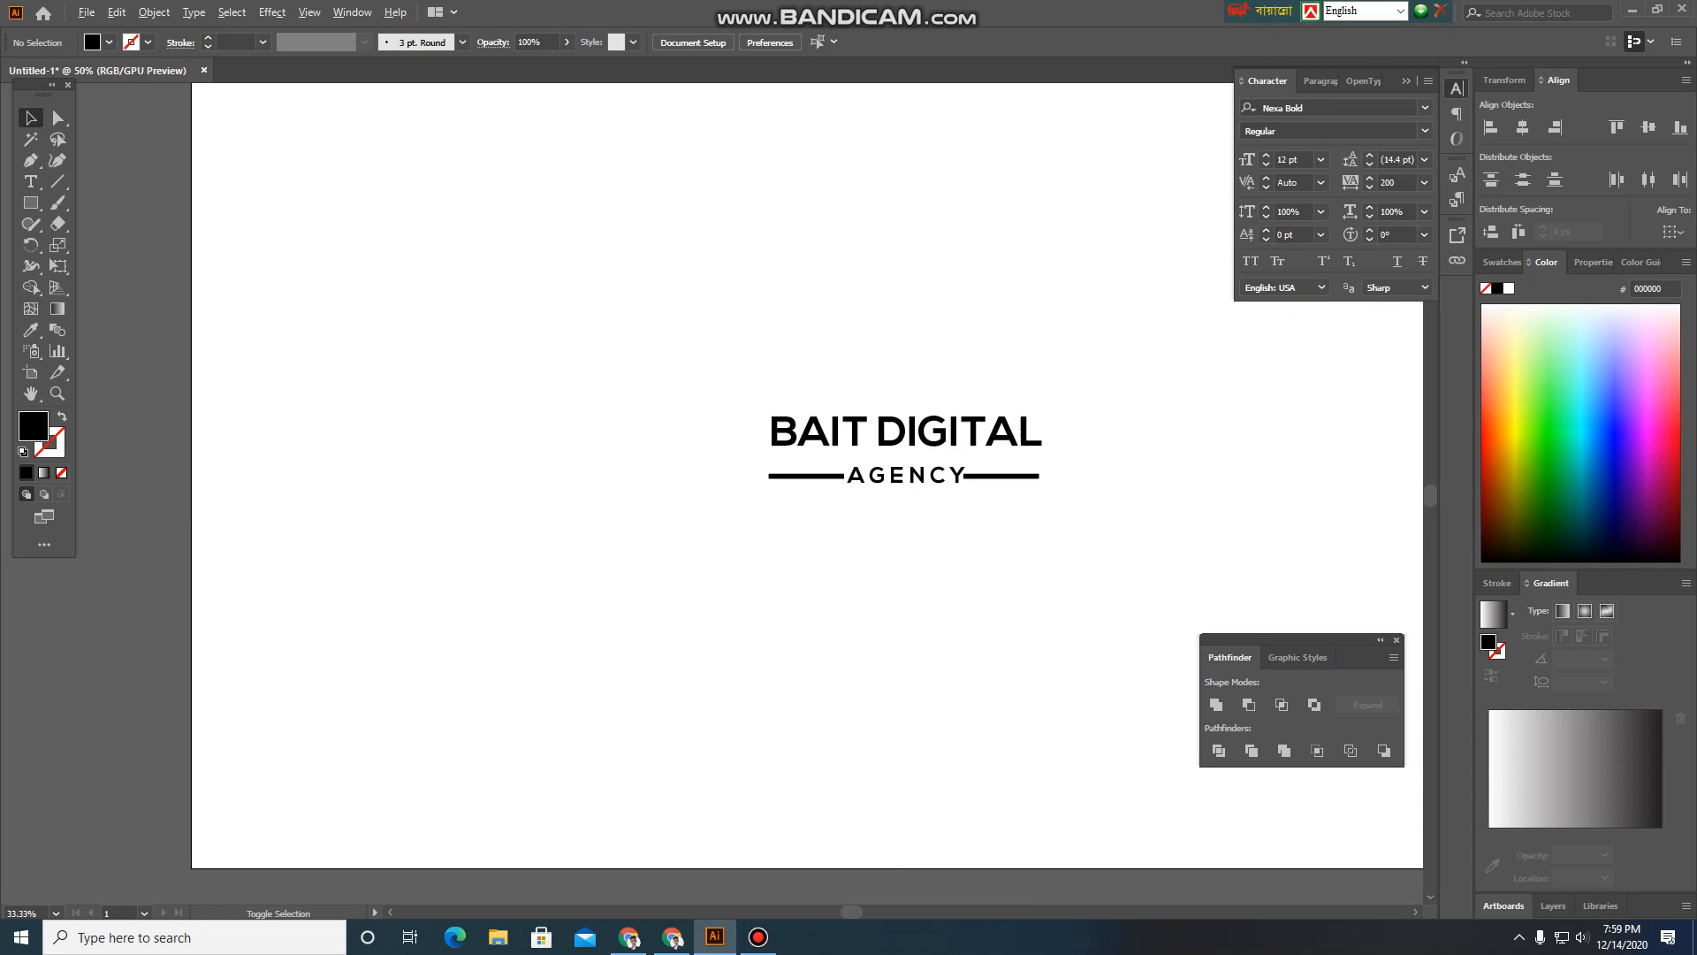
pyautogui.scroll(2, 820, 433)
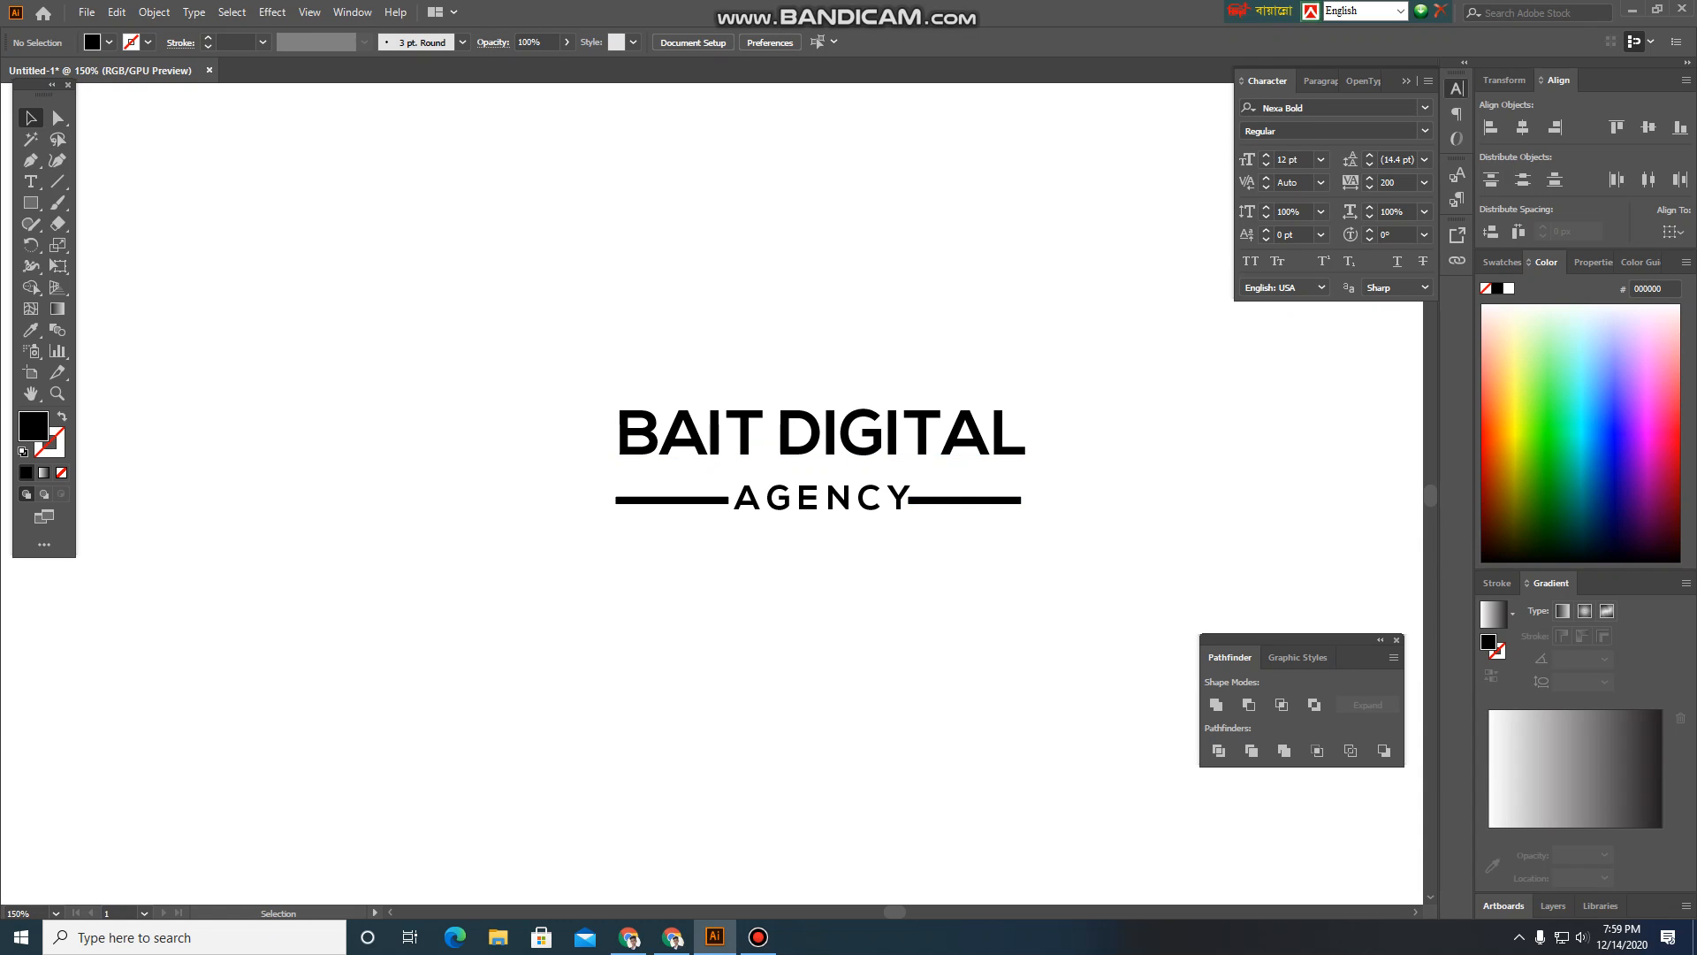
pyautogui.scroll(3, 821, 469)
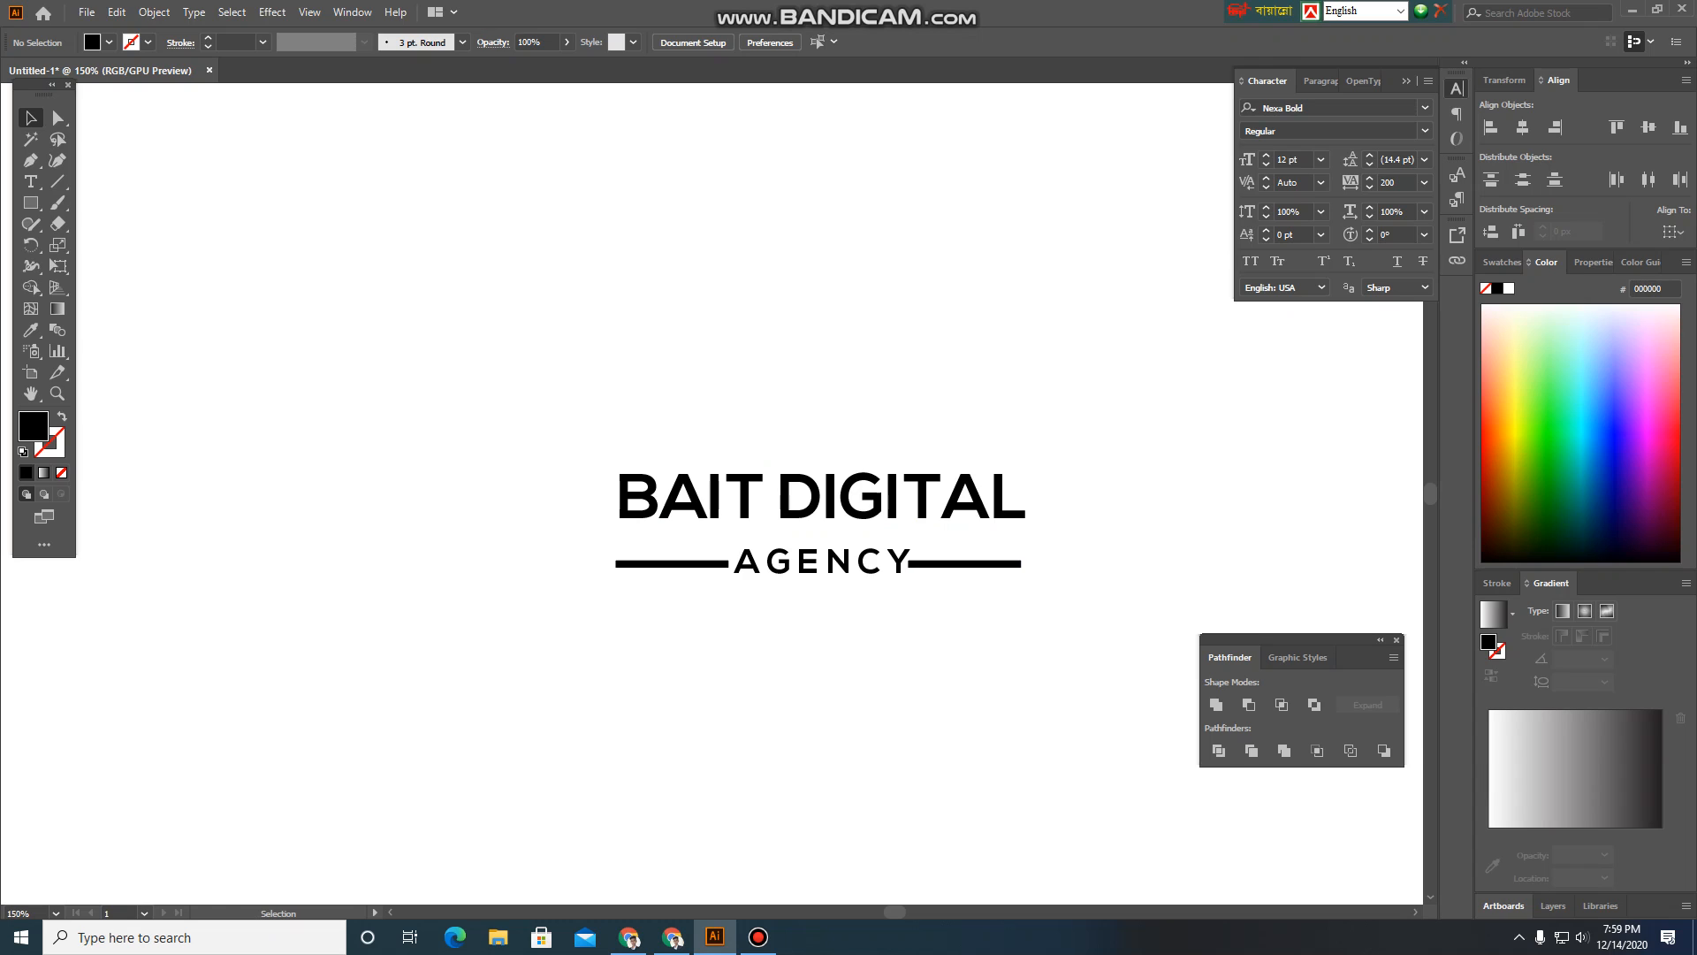
pyautogui.press('m')
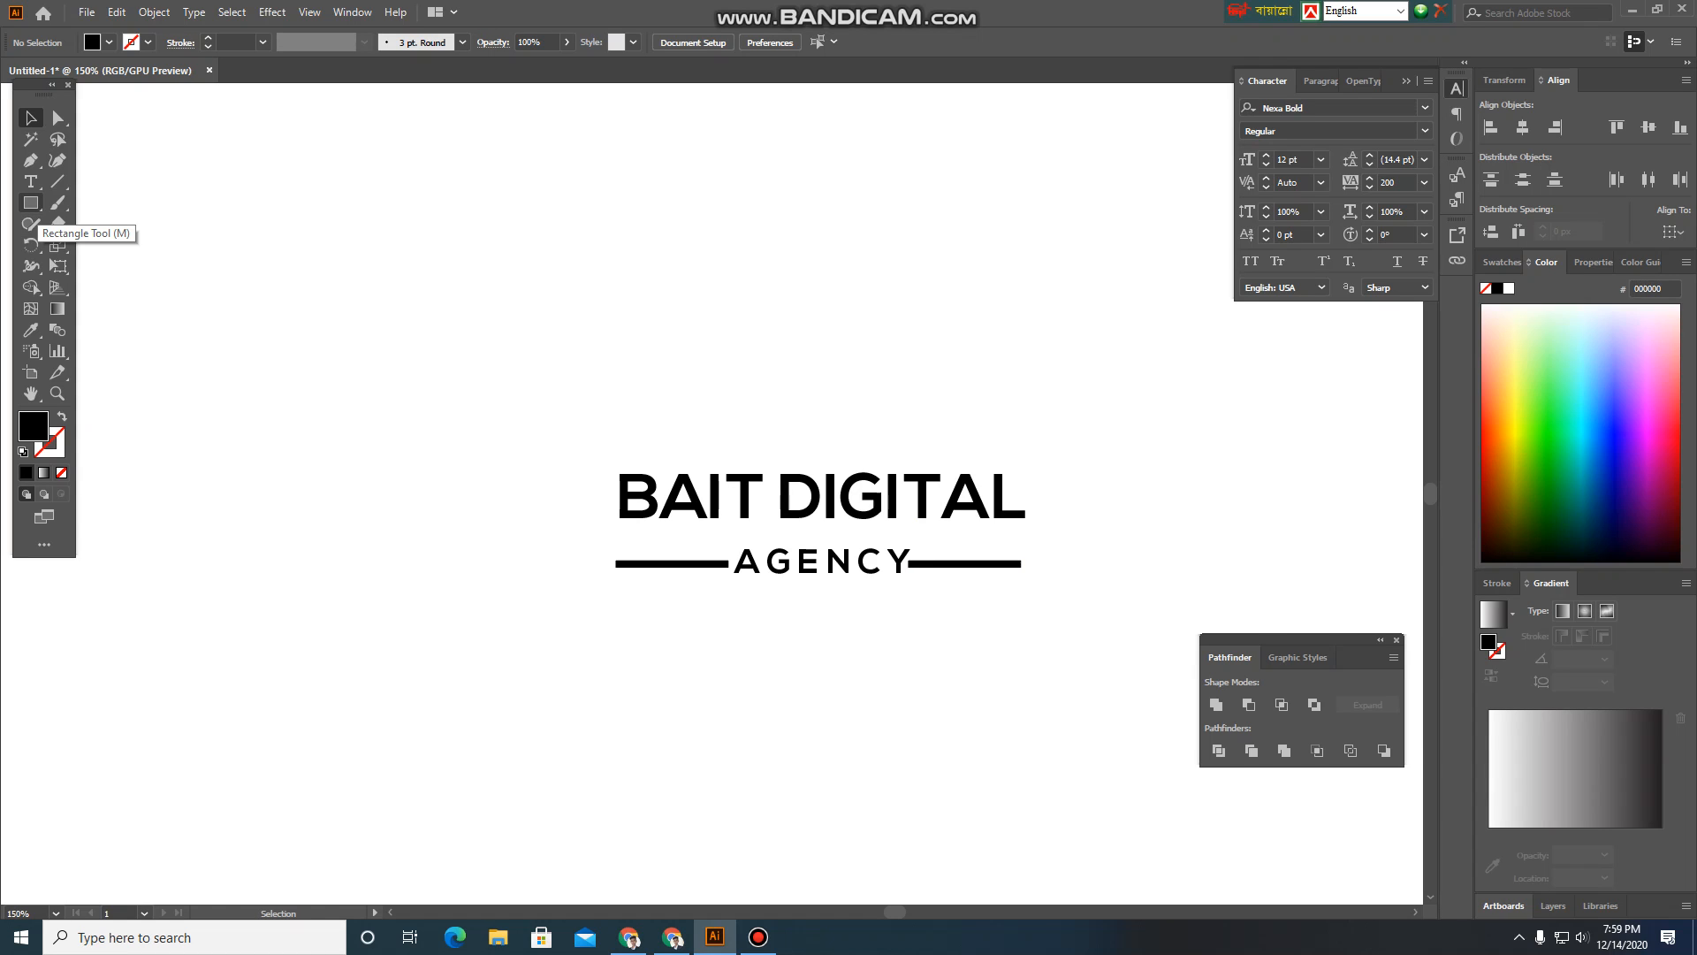
pyautogui.press('v')
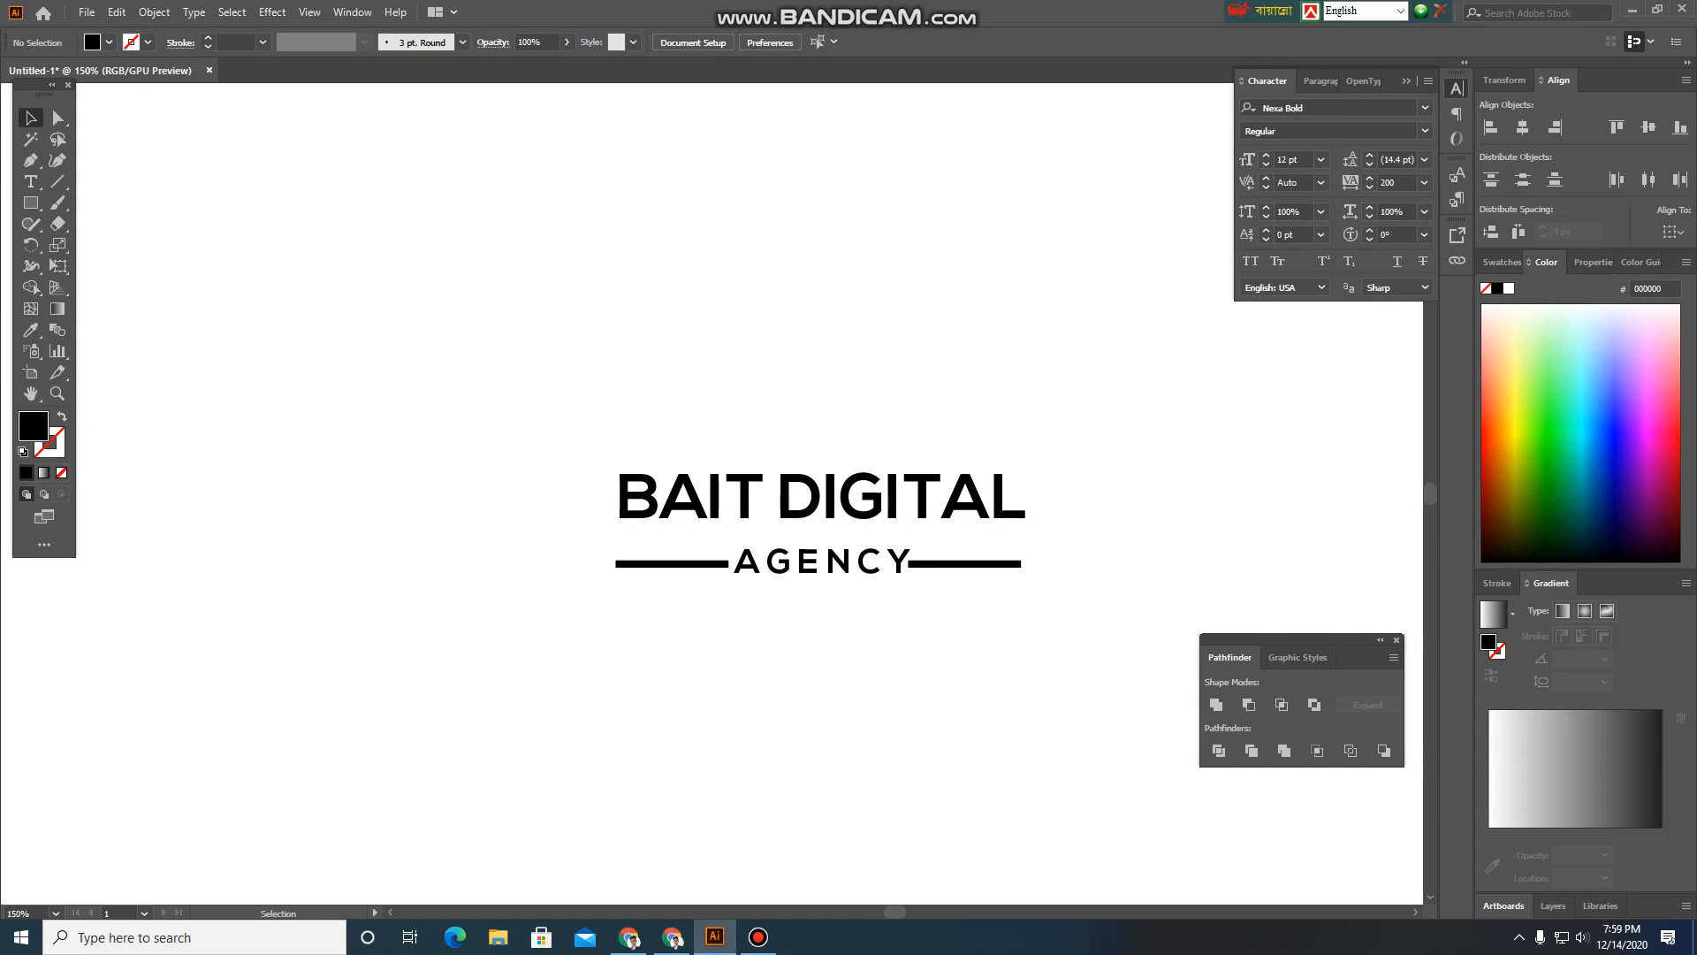
pyautogui.click(31, 203)
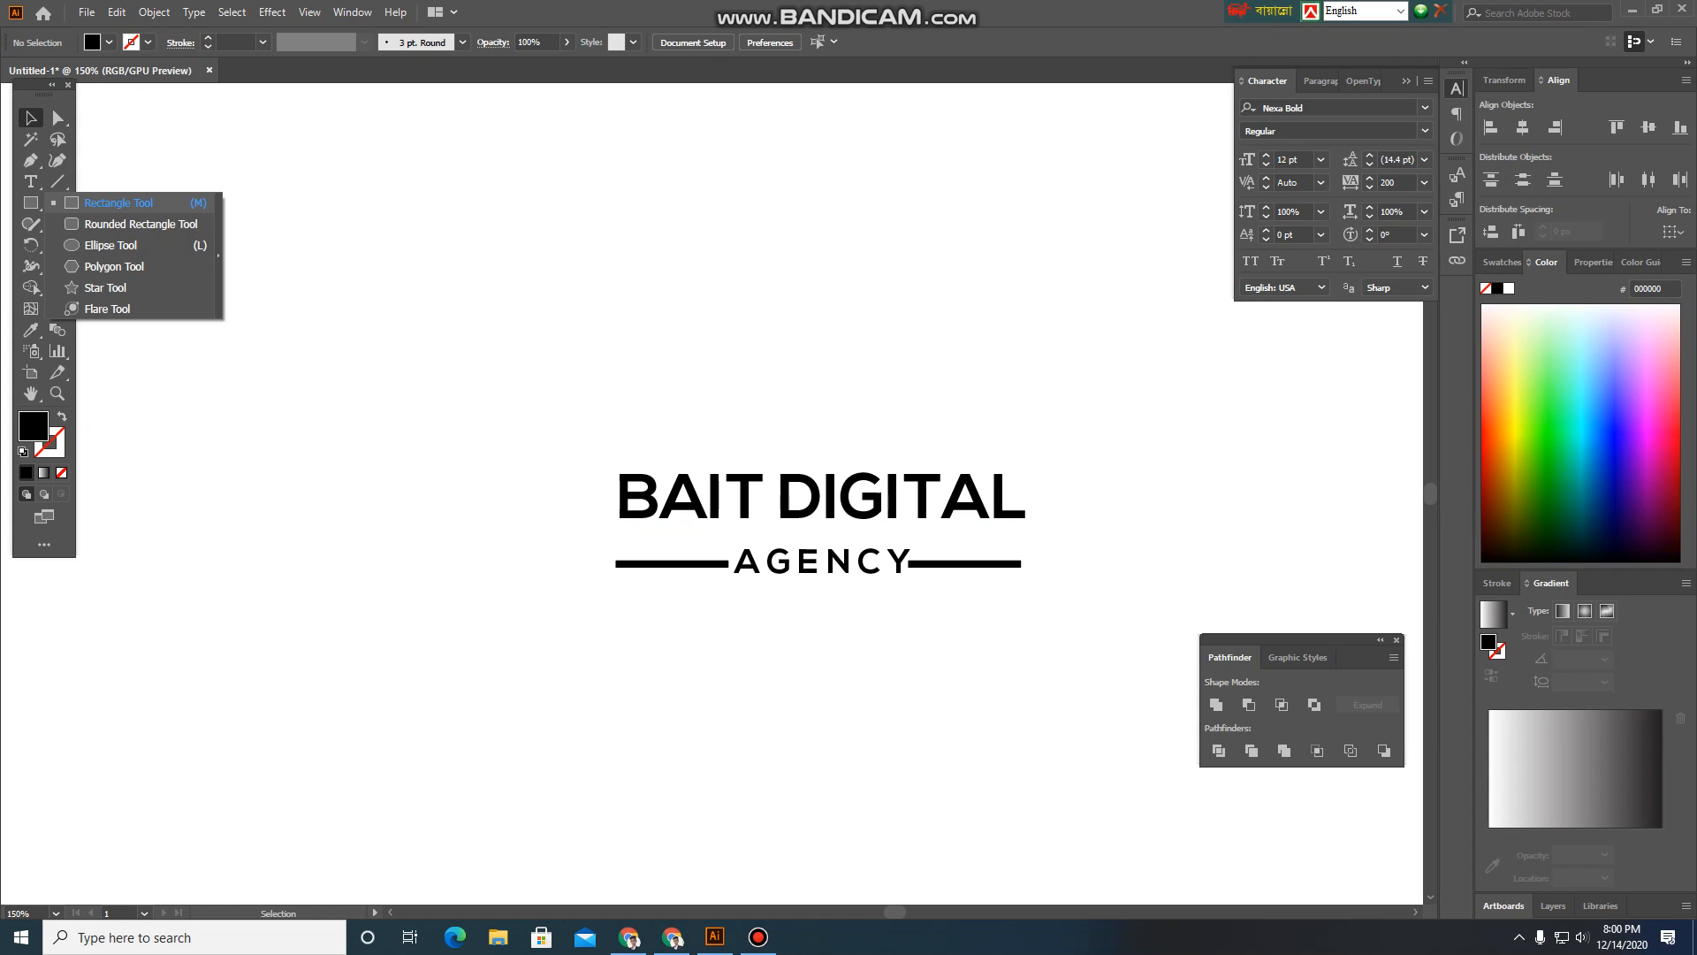
# Add the text "bda" in the empty area above BAIT DIGITAL and set its tracking to 0
pyautogui.press('t')
pyautogui.click(775, 317)
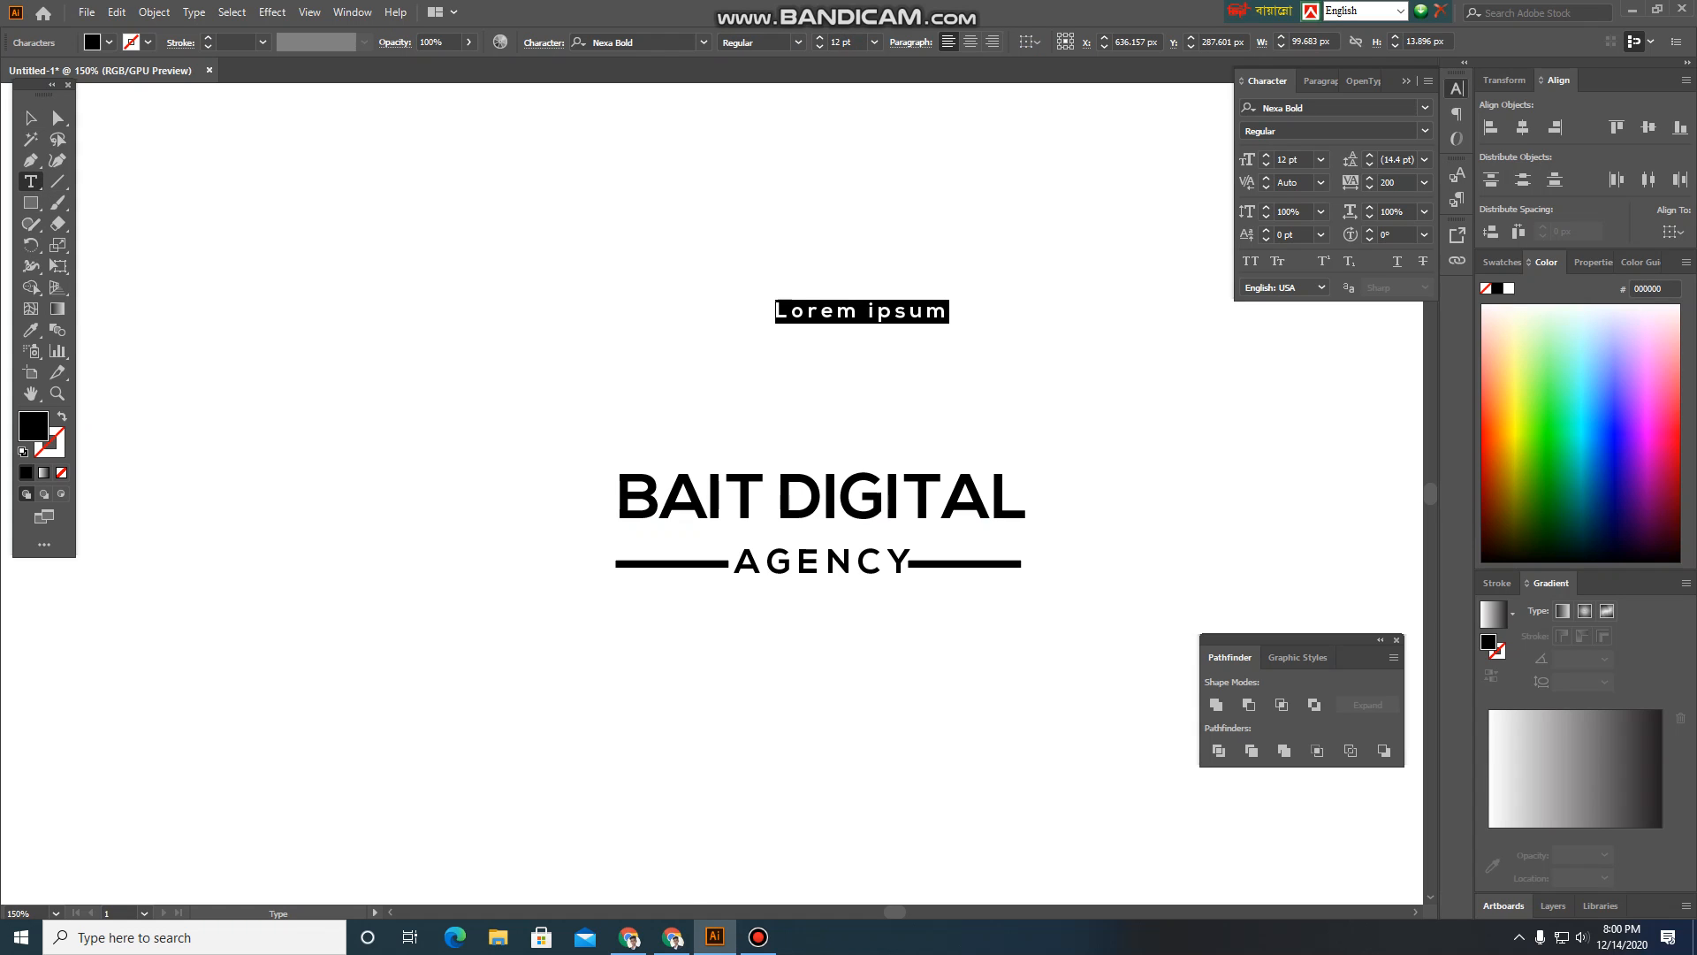
pyautogui.press('BackSpace')
pyautogui.write('bda')
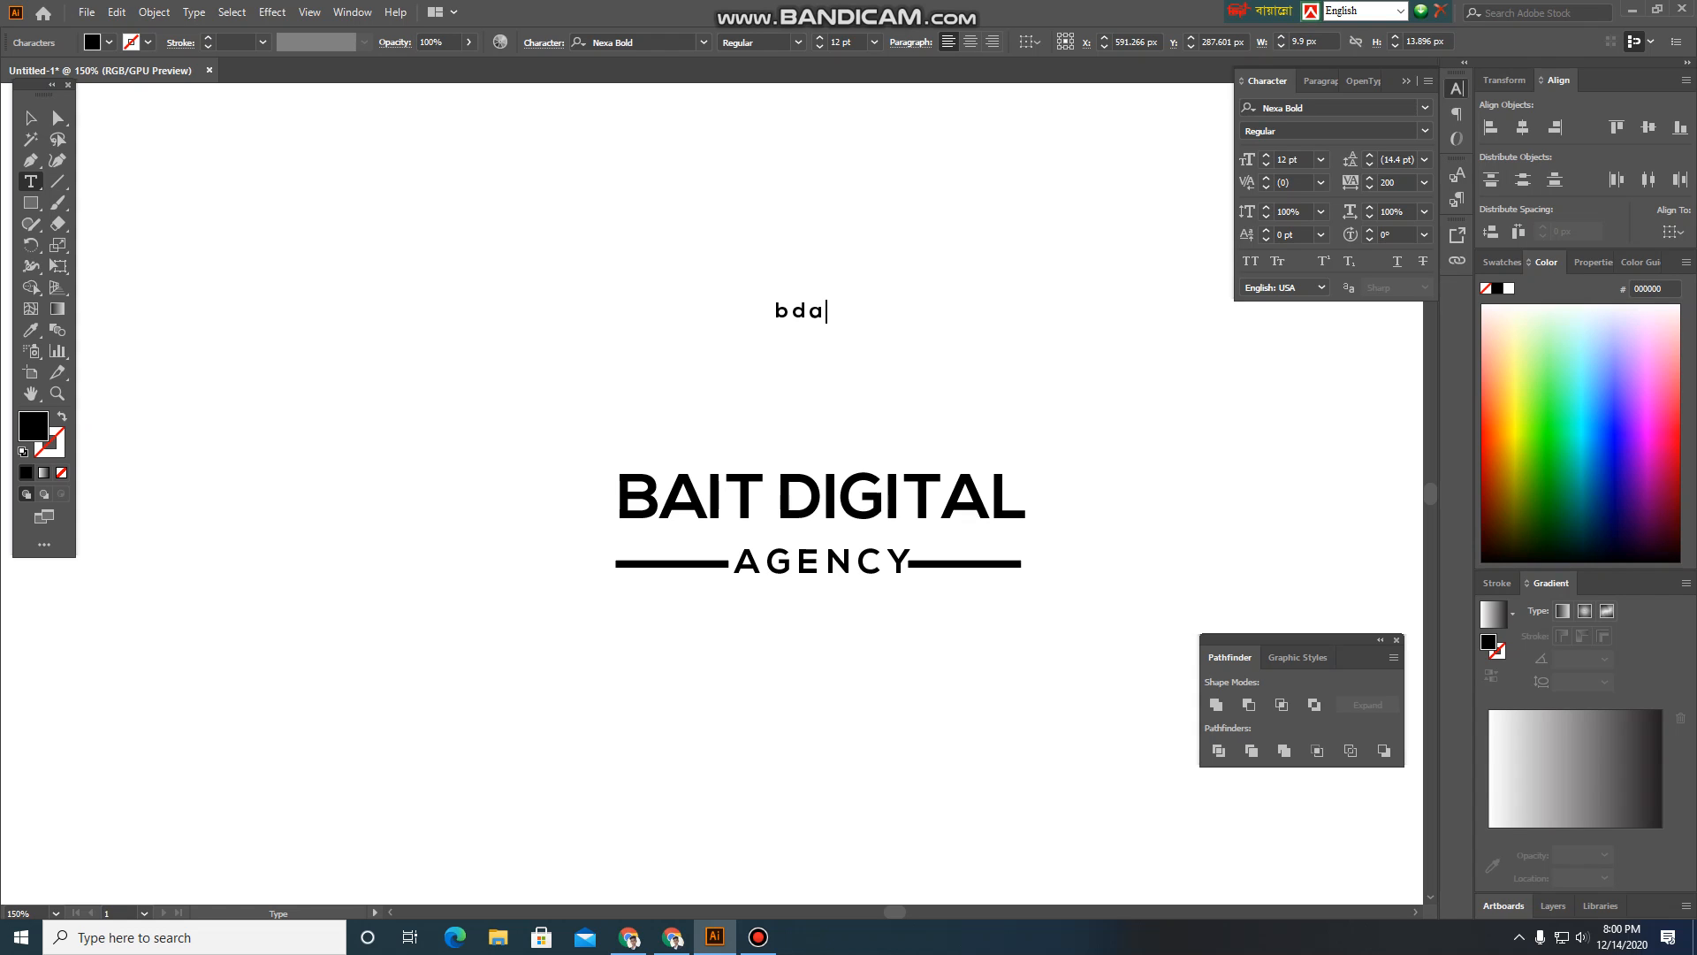
pyautogui.press('Escape')
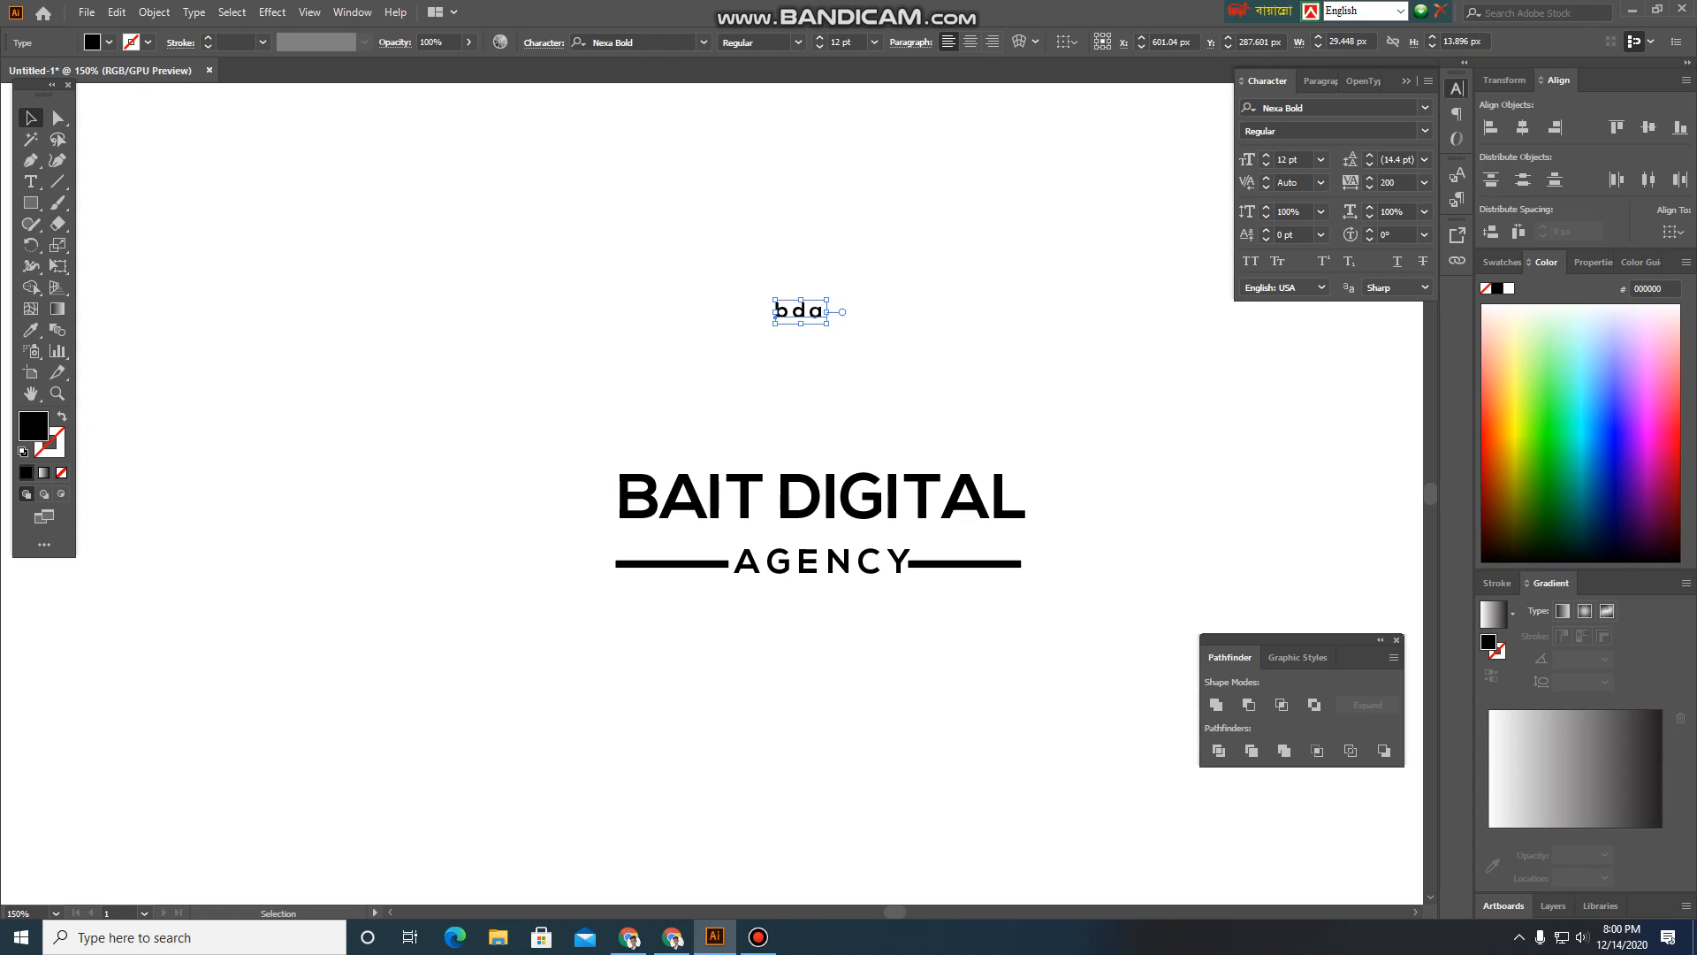
pyautogui.click(1424, 183)
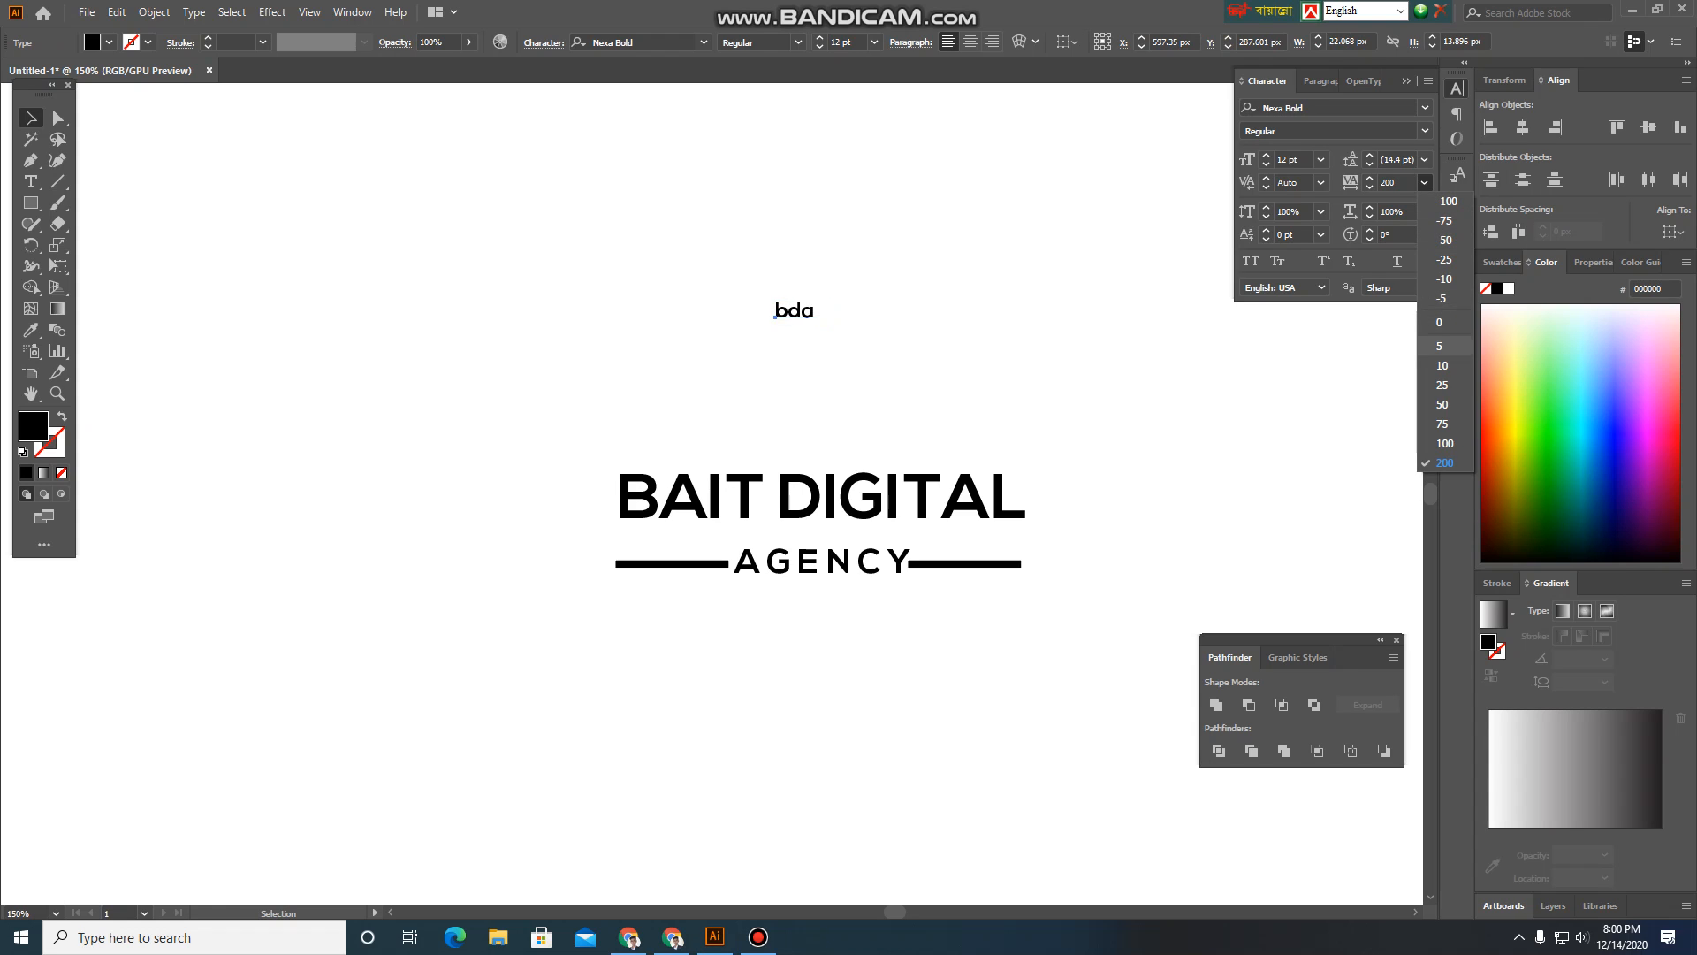
pyautogui.click(1443, 323)
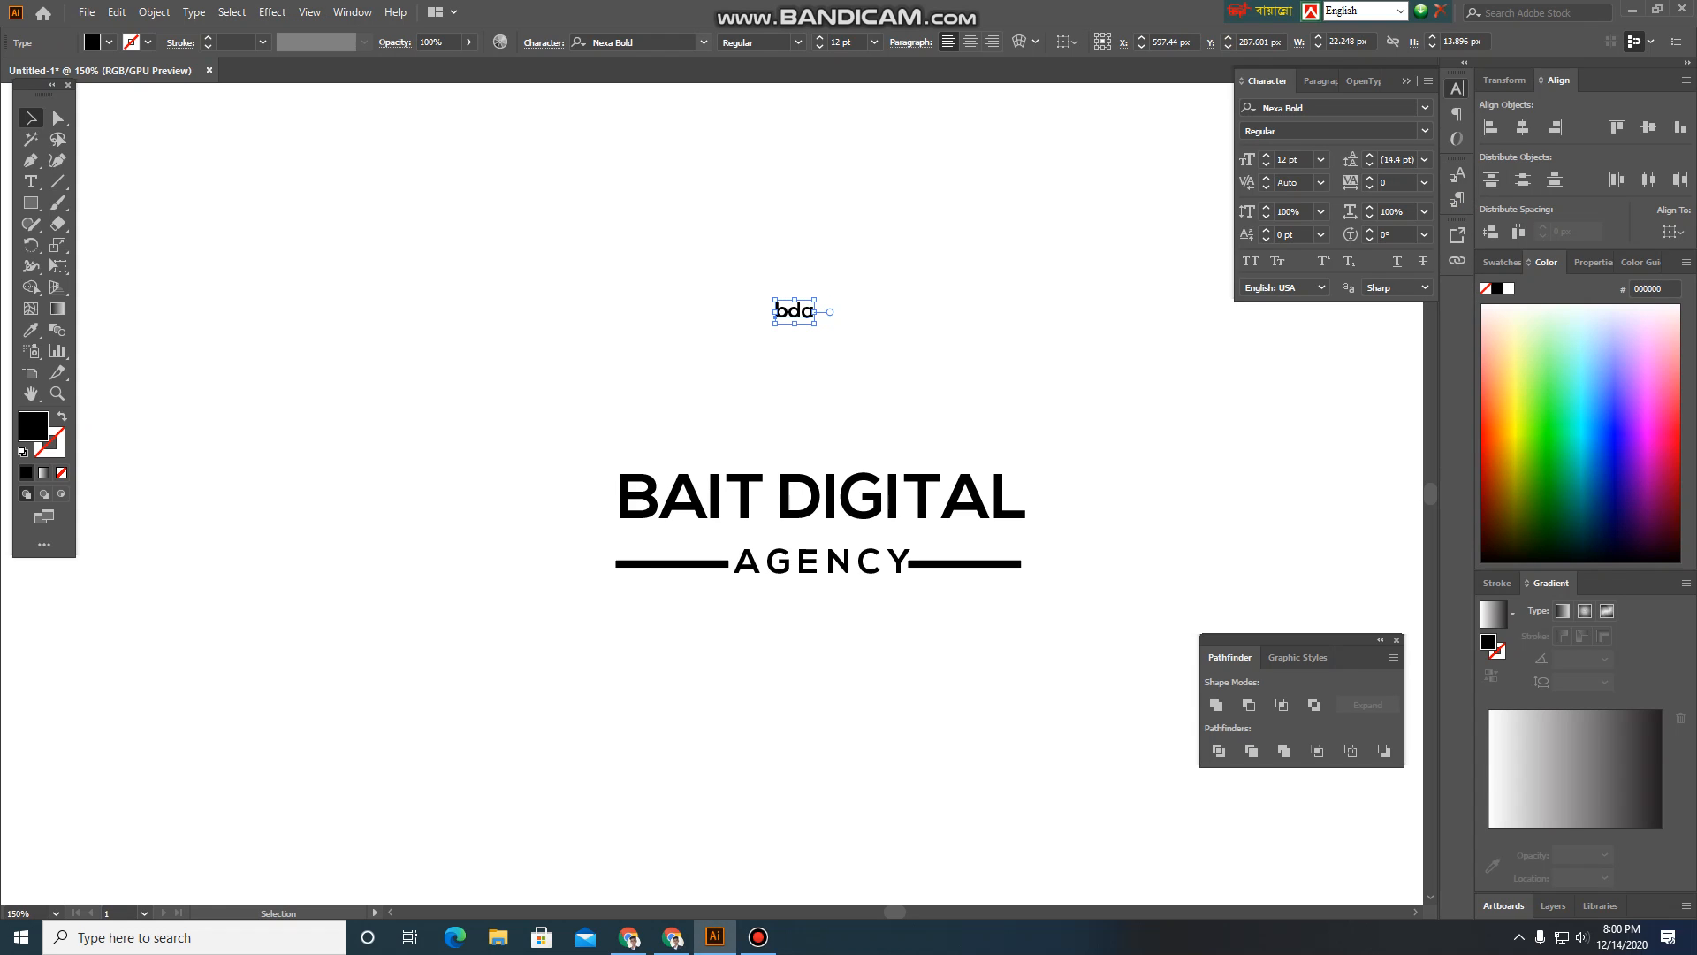
# Set the bda text in abnes Regular and move it above the right end of BAIT DIGITAL
pyautogui.click(704, 43)
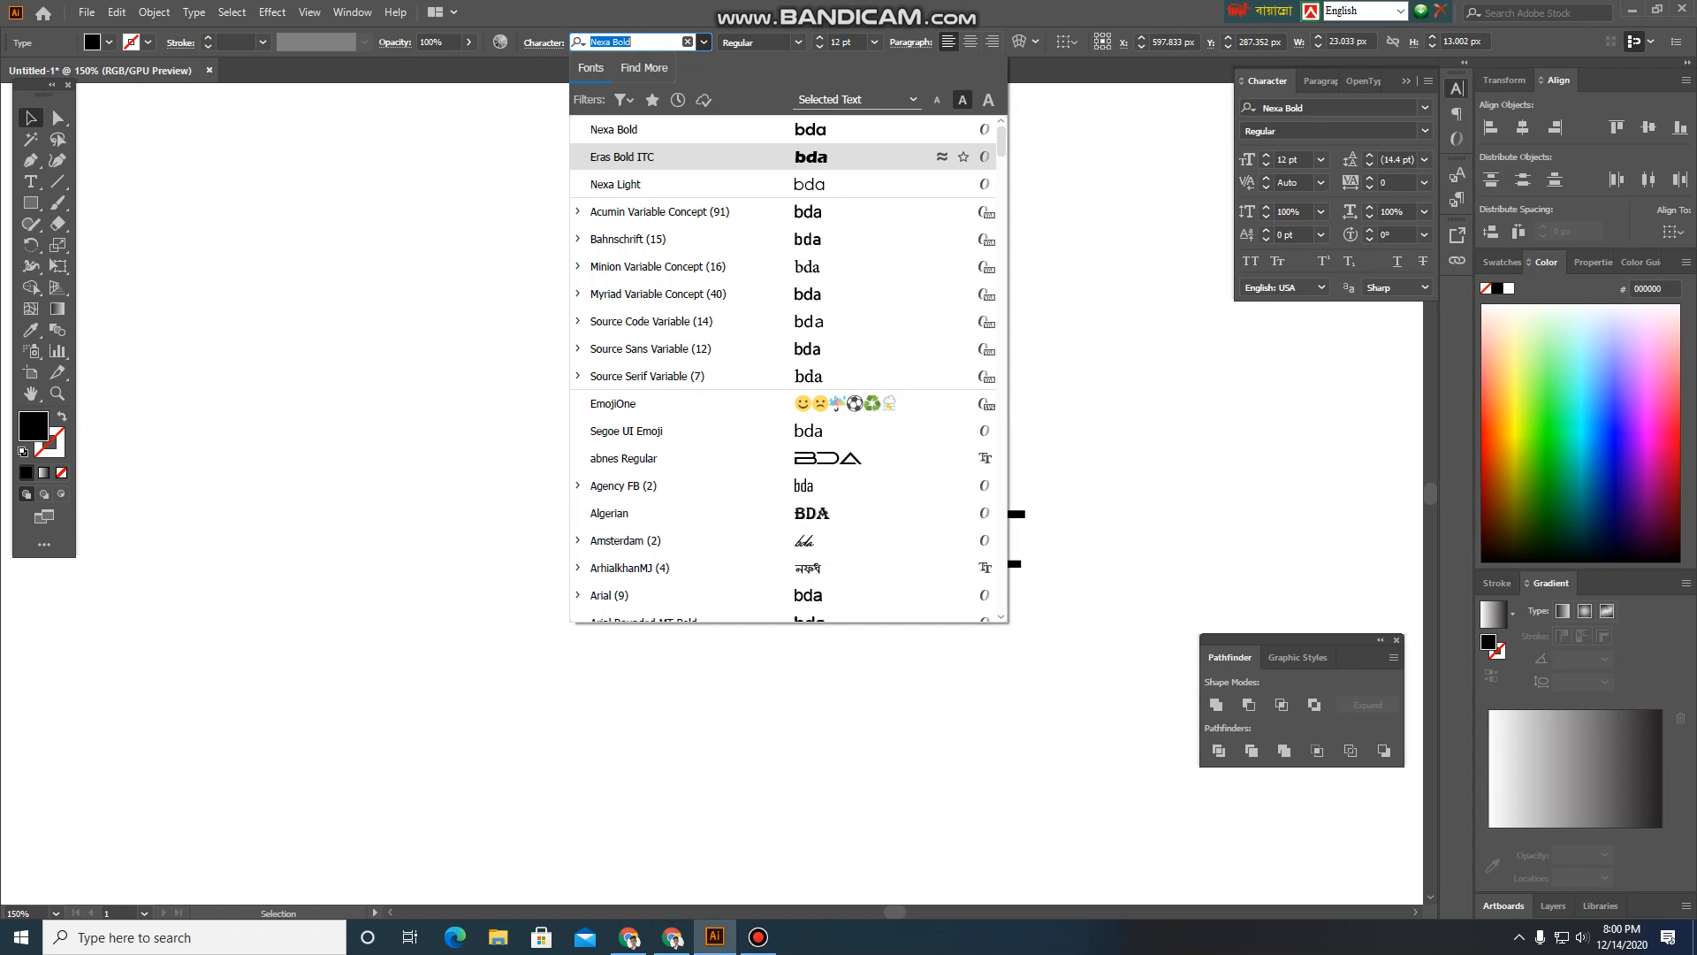
pyautogui.click(623, 458)
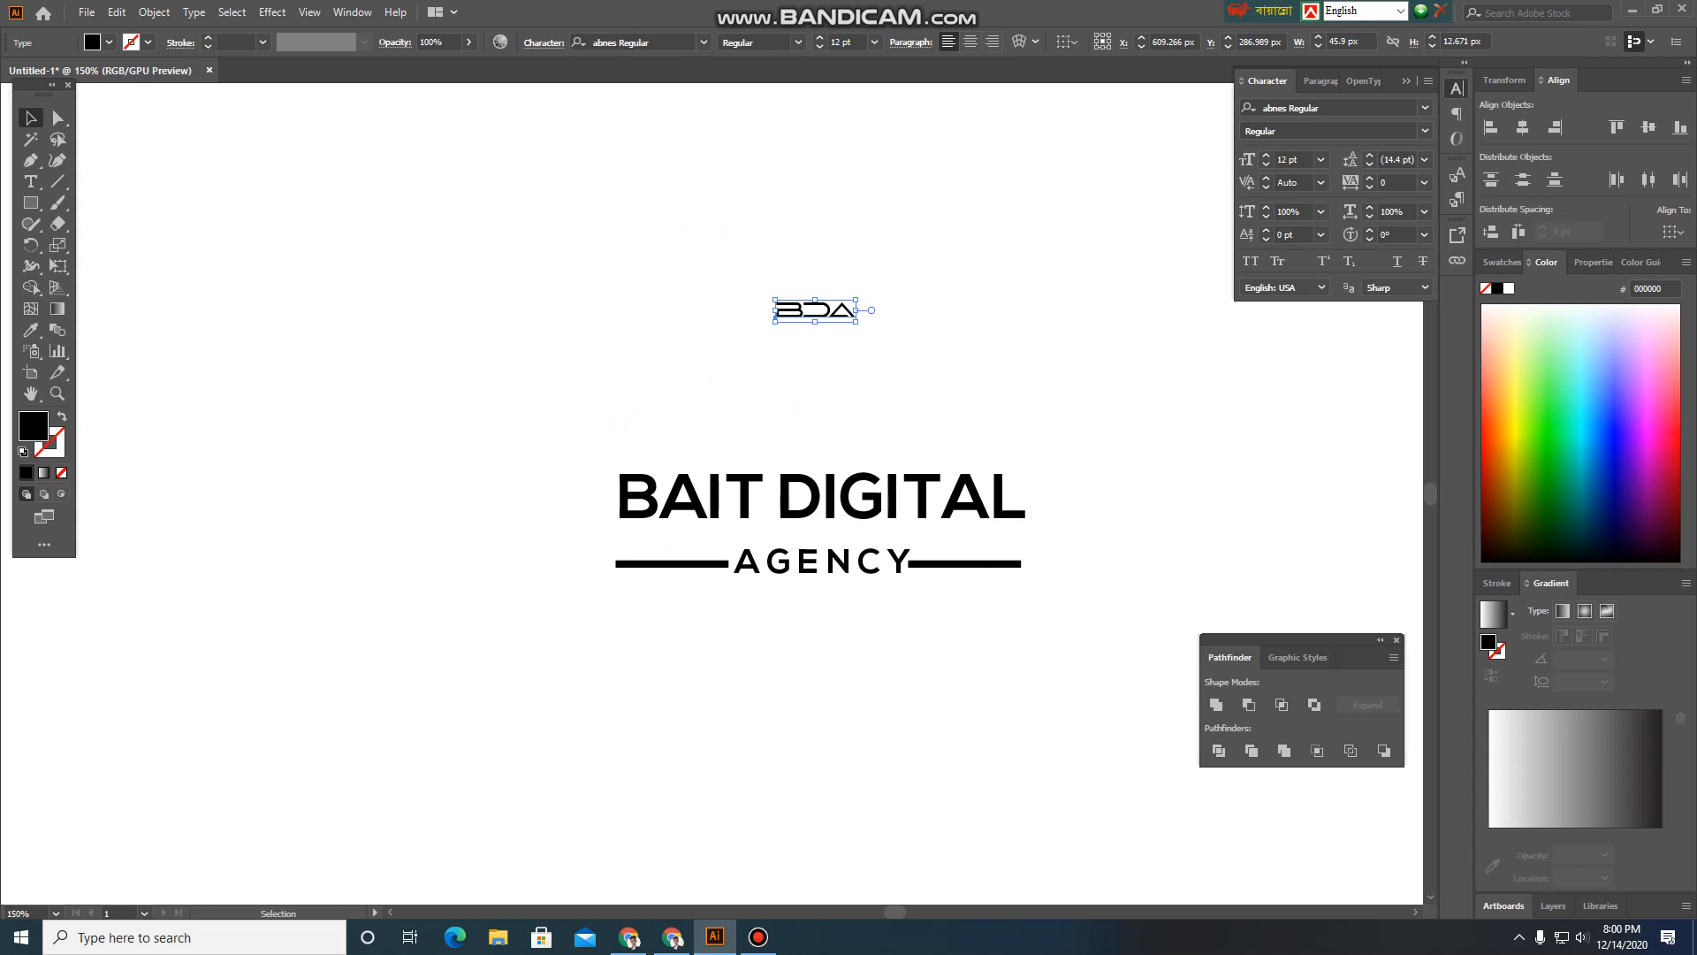
pyautogui.scroll(2, 869, 321)
pyautogui.moveTo(822, 305); pyautogui.dragTo(1179, 489)
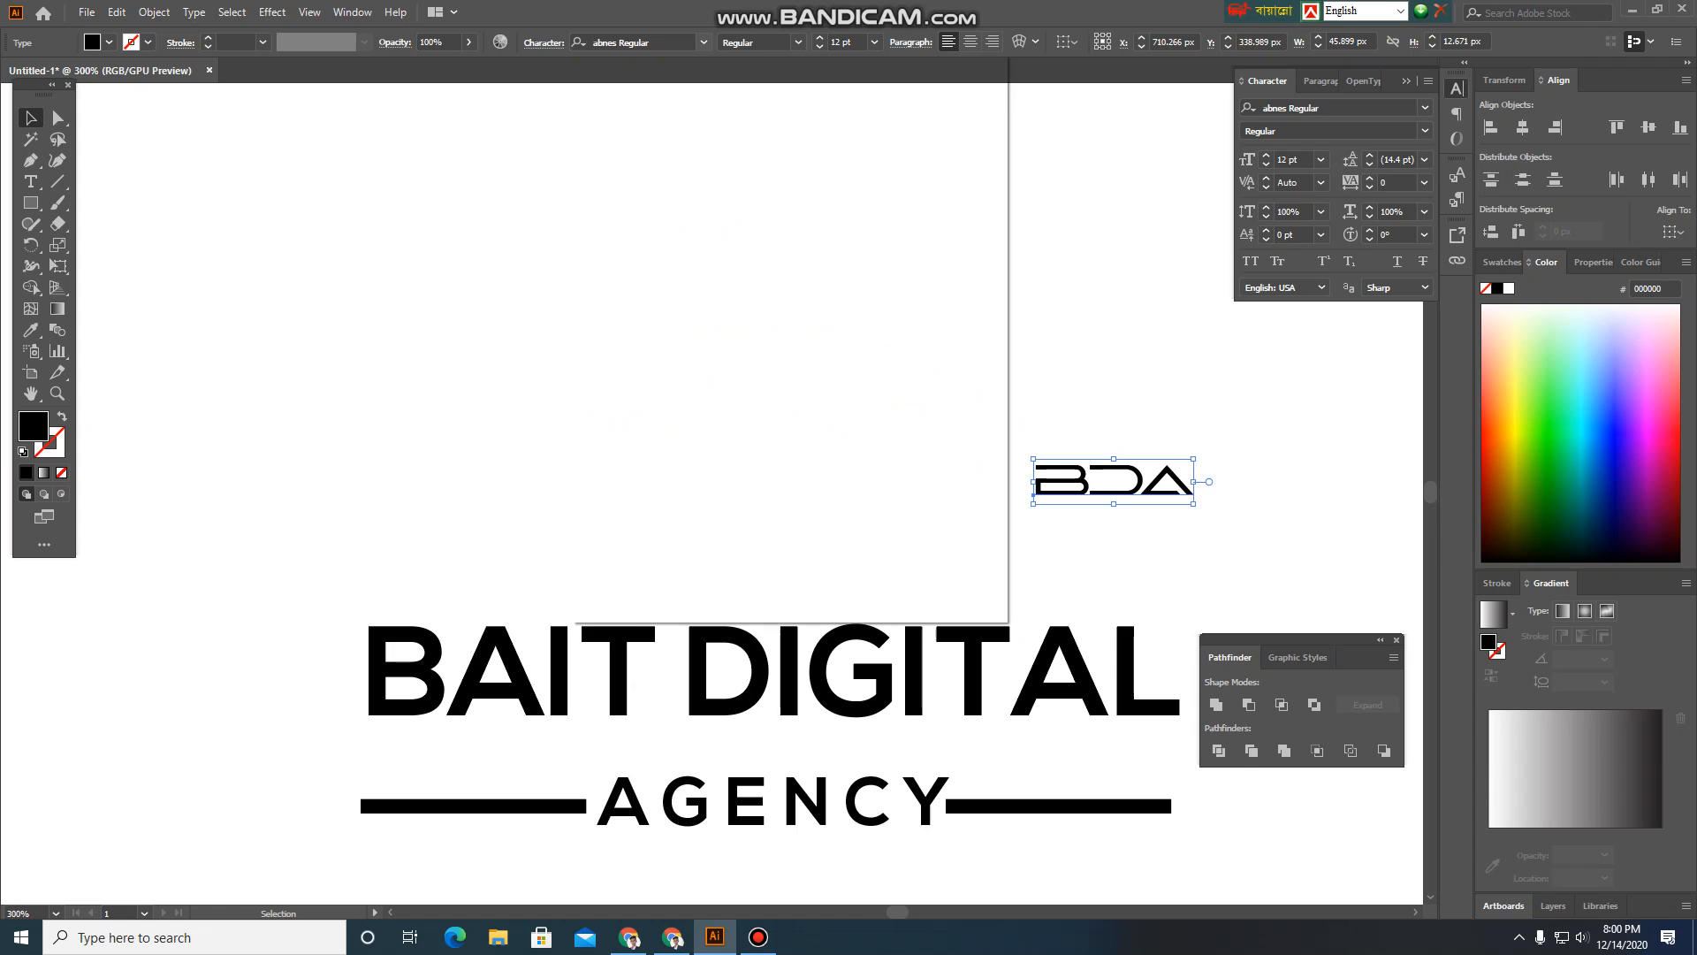
# Preview other fonts on the bda text and apply Nexa Bold to it
pyautogui.click(704, 42)
pyautogui.press('Down')
pyautogui.press('Down')
pyautogui.press('Up')
pyautogui.press('Up')
pyautogui.press('Up')
pyautogui.press('Up')
pyautogui.press('Up')
pyautogui.press('Up')
pyautogui.press('Up')
pyautogui.press('Up')
pyautogui.press('Up')
pyautogui.press('Up')
pyautogui.press('Up')
pyautogui.press('Up')
pyautogui.press('Up')
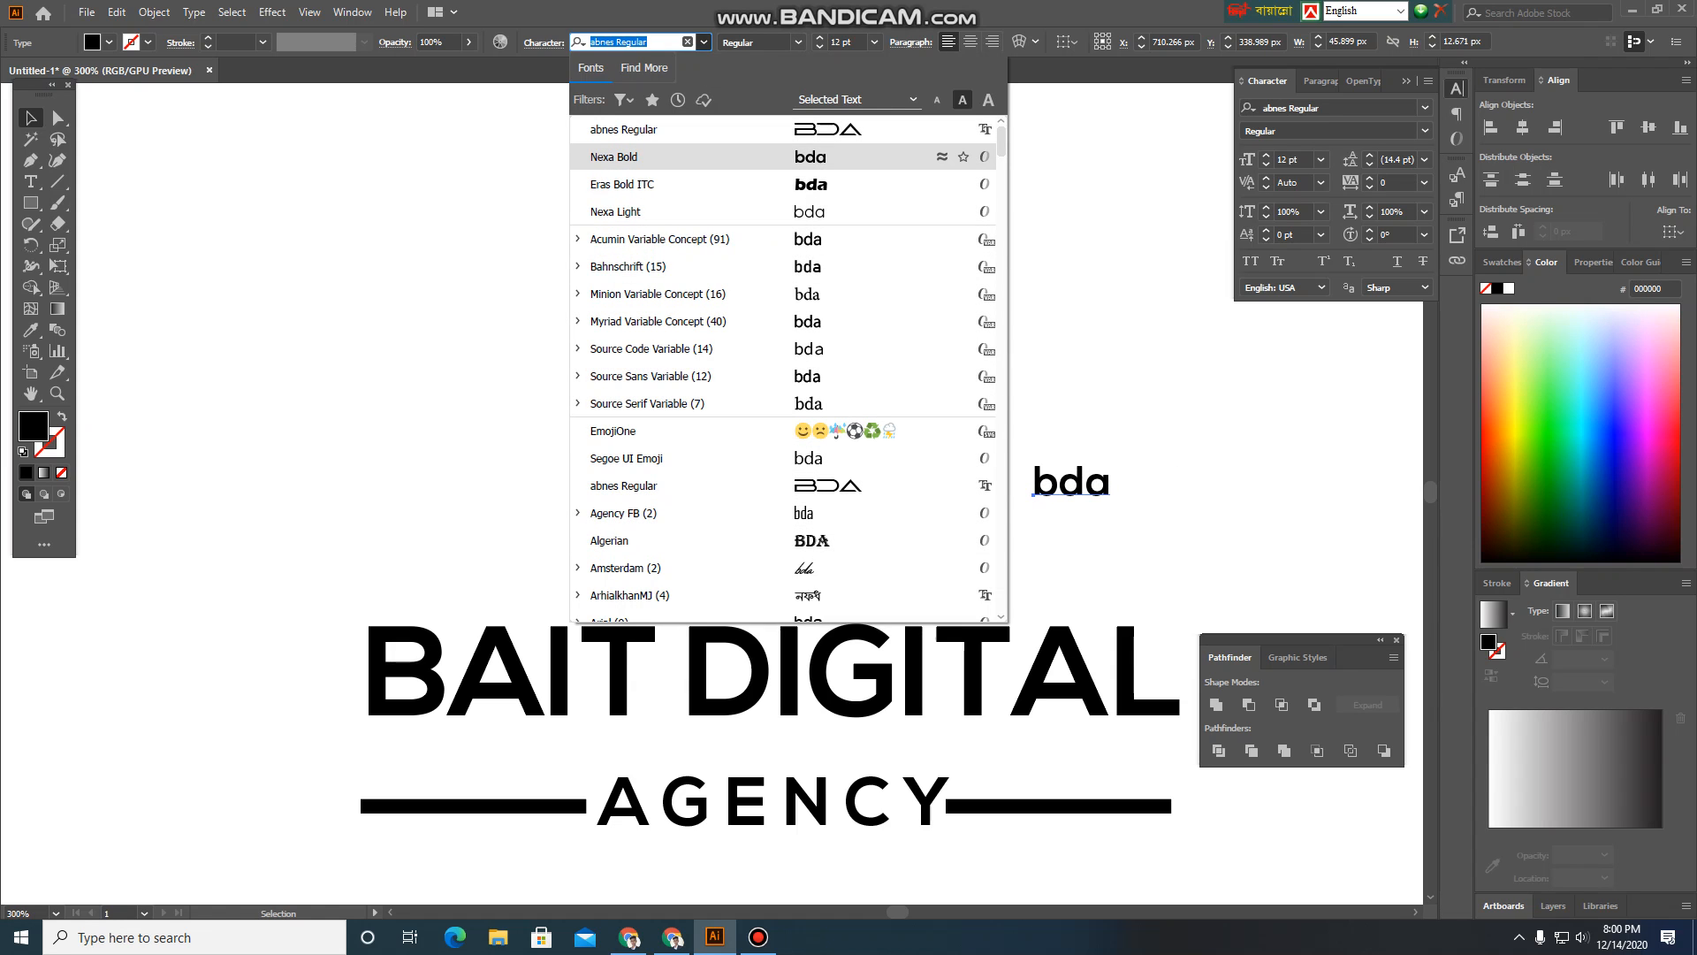
pyautogui.press('Up')
pyautogui.press('Down')
pyautogui.press('Down')
pyautogui.press('Up')
pyautogui.press('Return')
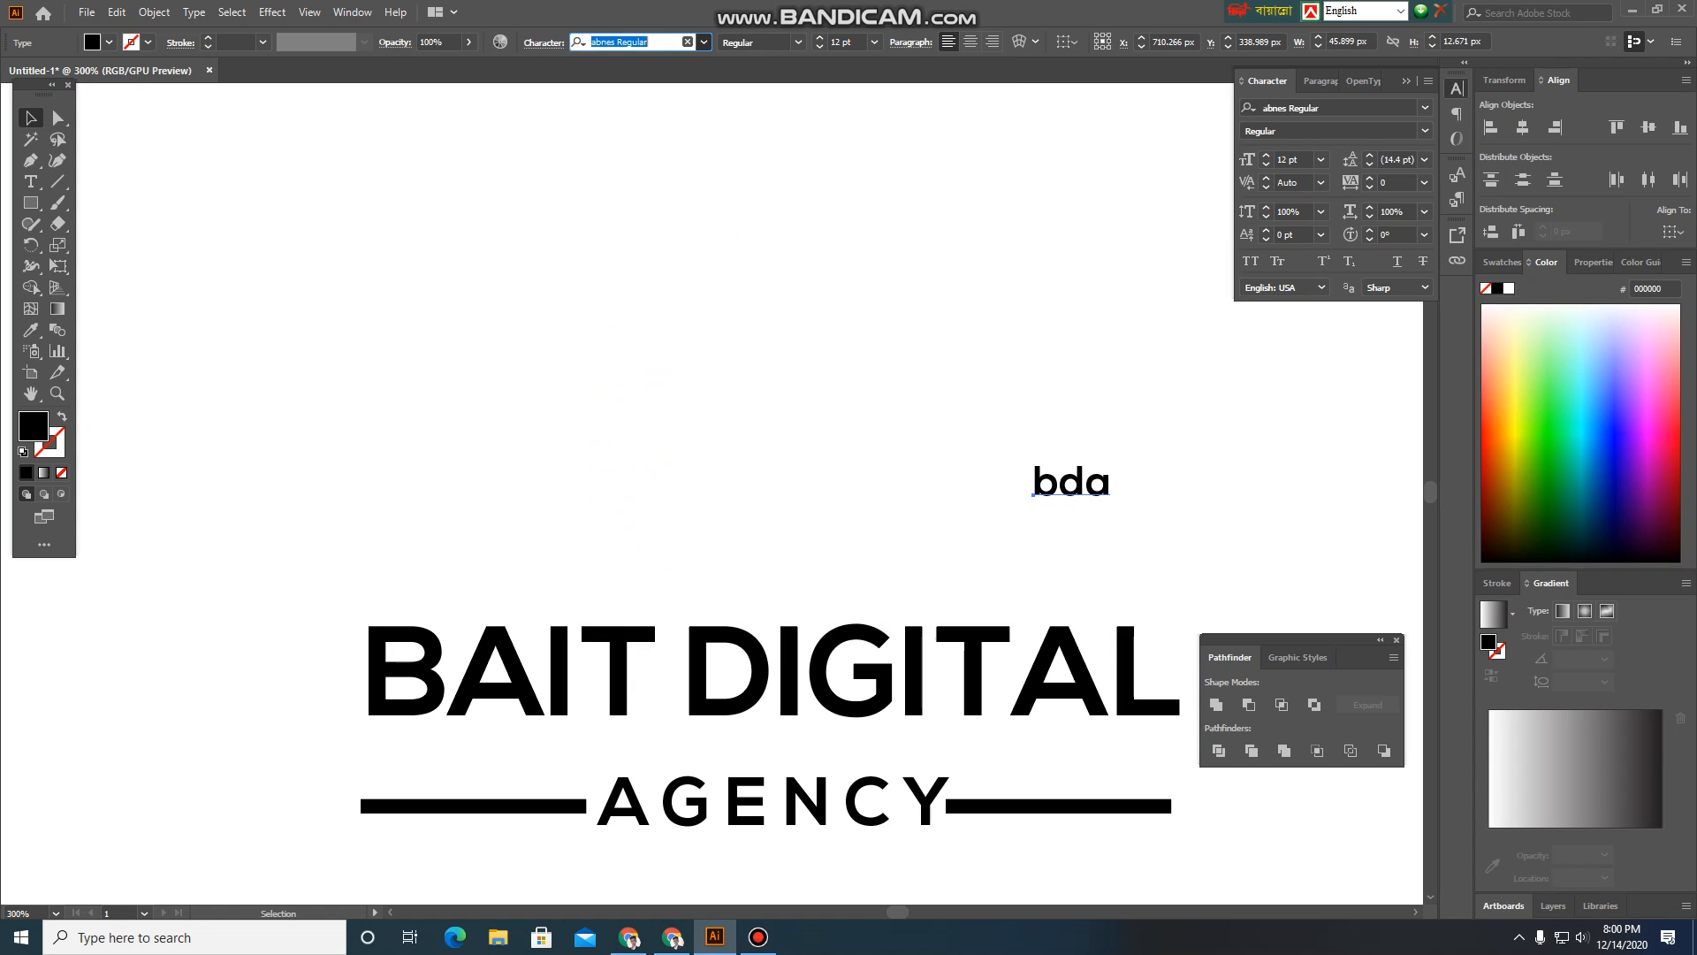
# Change the case of the bda text to UPPERCASE
pyautogui.click(194, 12)
pyautogui.click(232, 13)
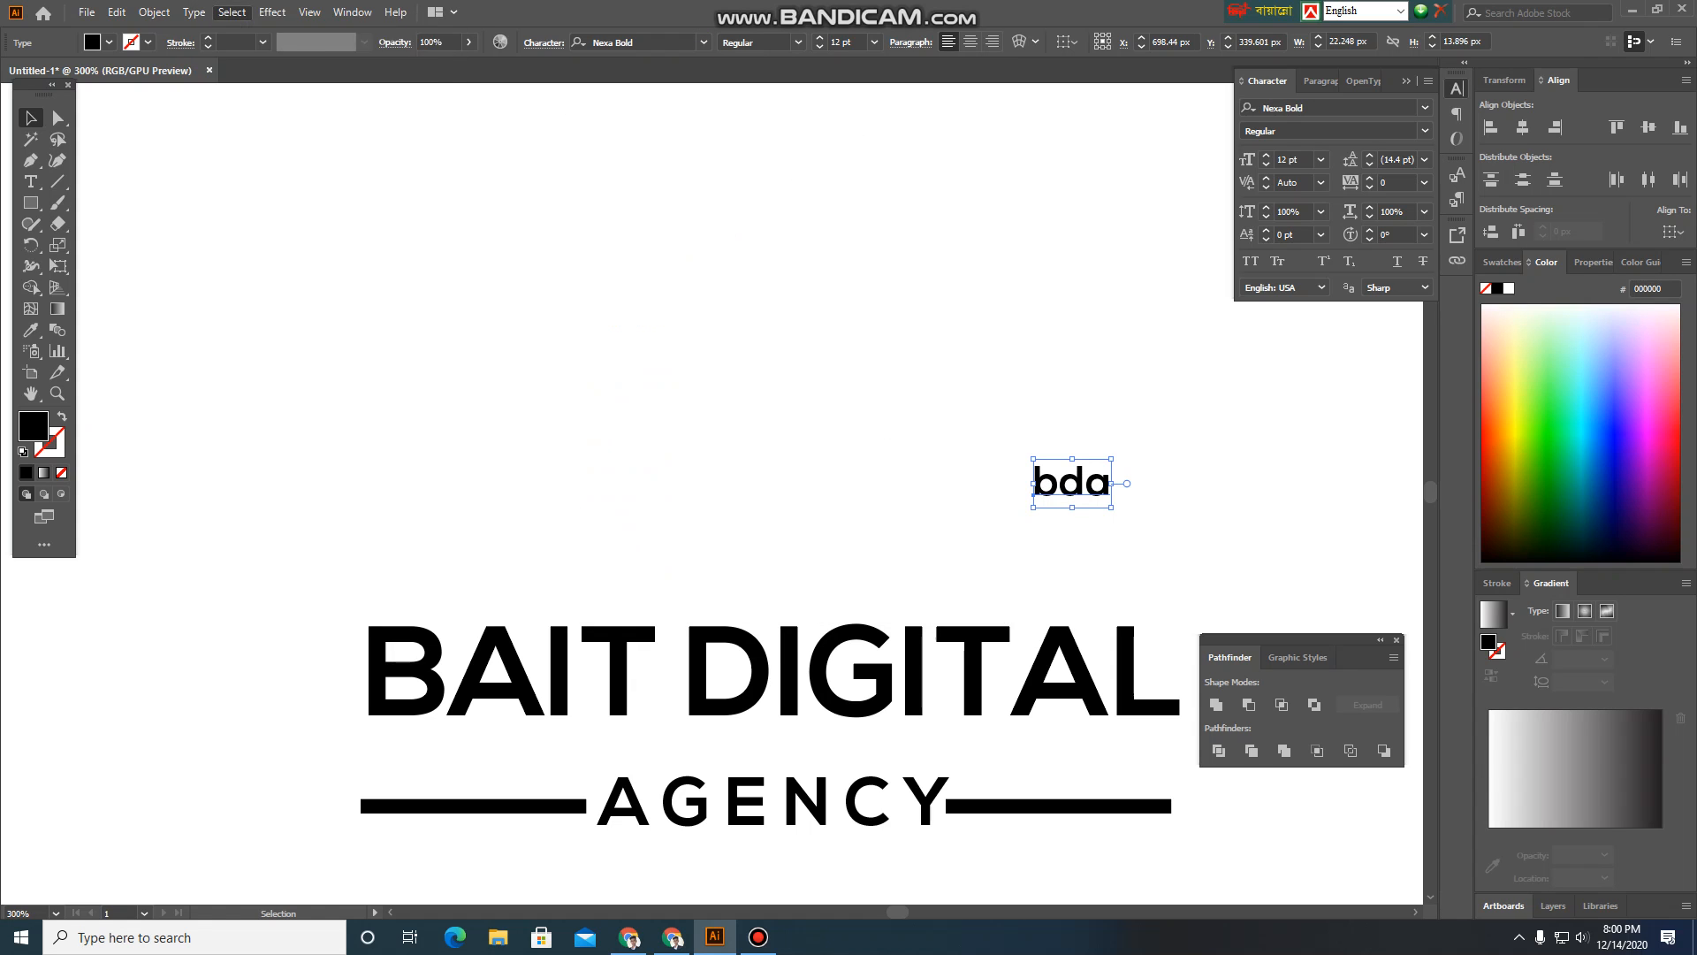
pyautogui.click(194, 12)
pyautogui.moveTo(416, 284)
pyautogui.click(495, 284)
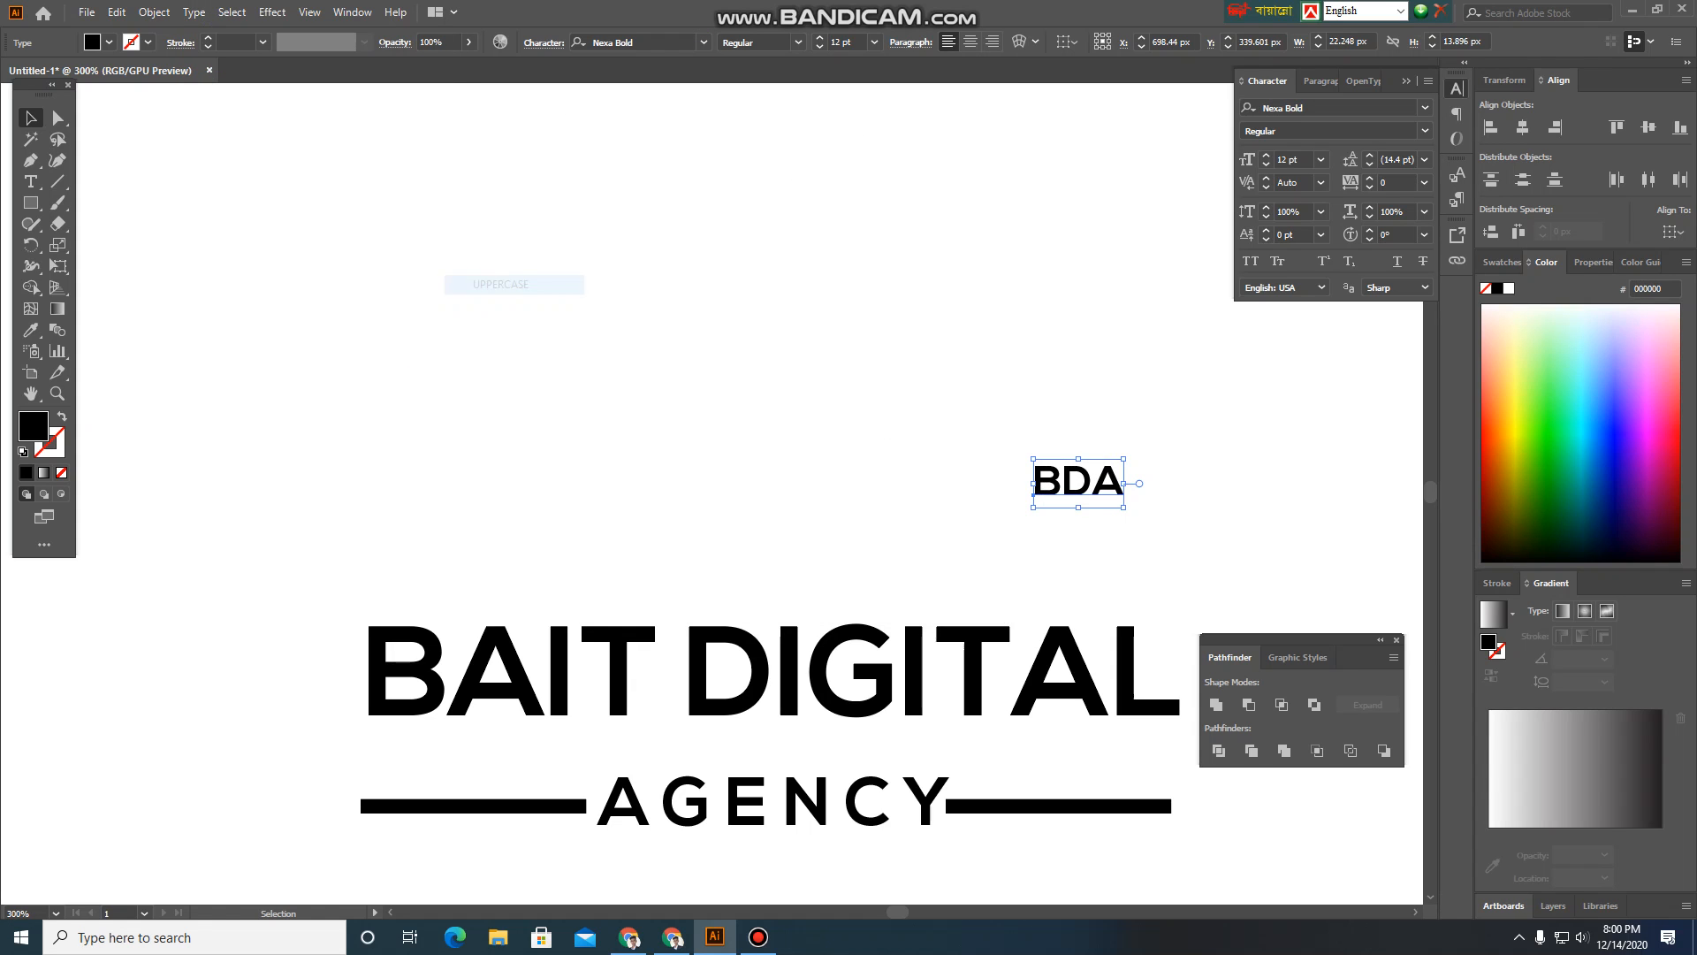
pyautogui.hotkey('ctrl', '=')
pyautogui.hotkey('ctrl', '=')
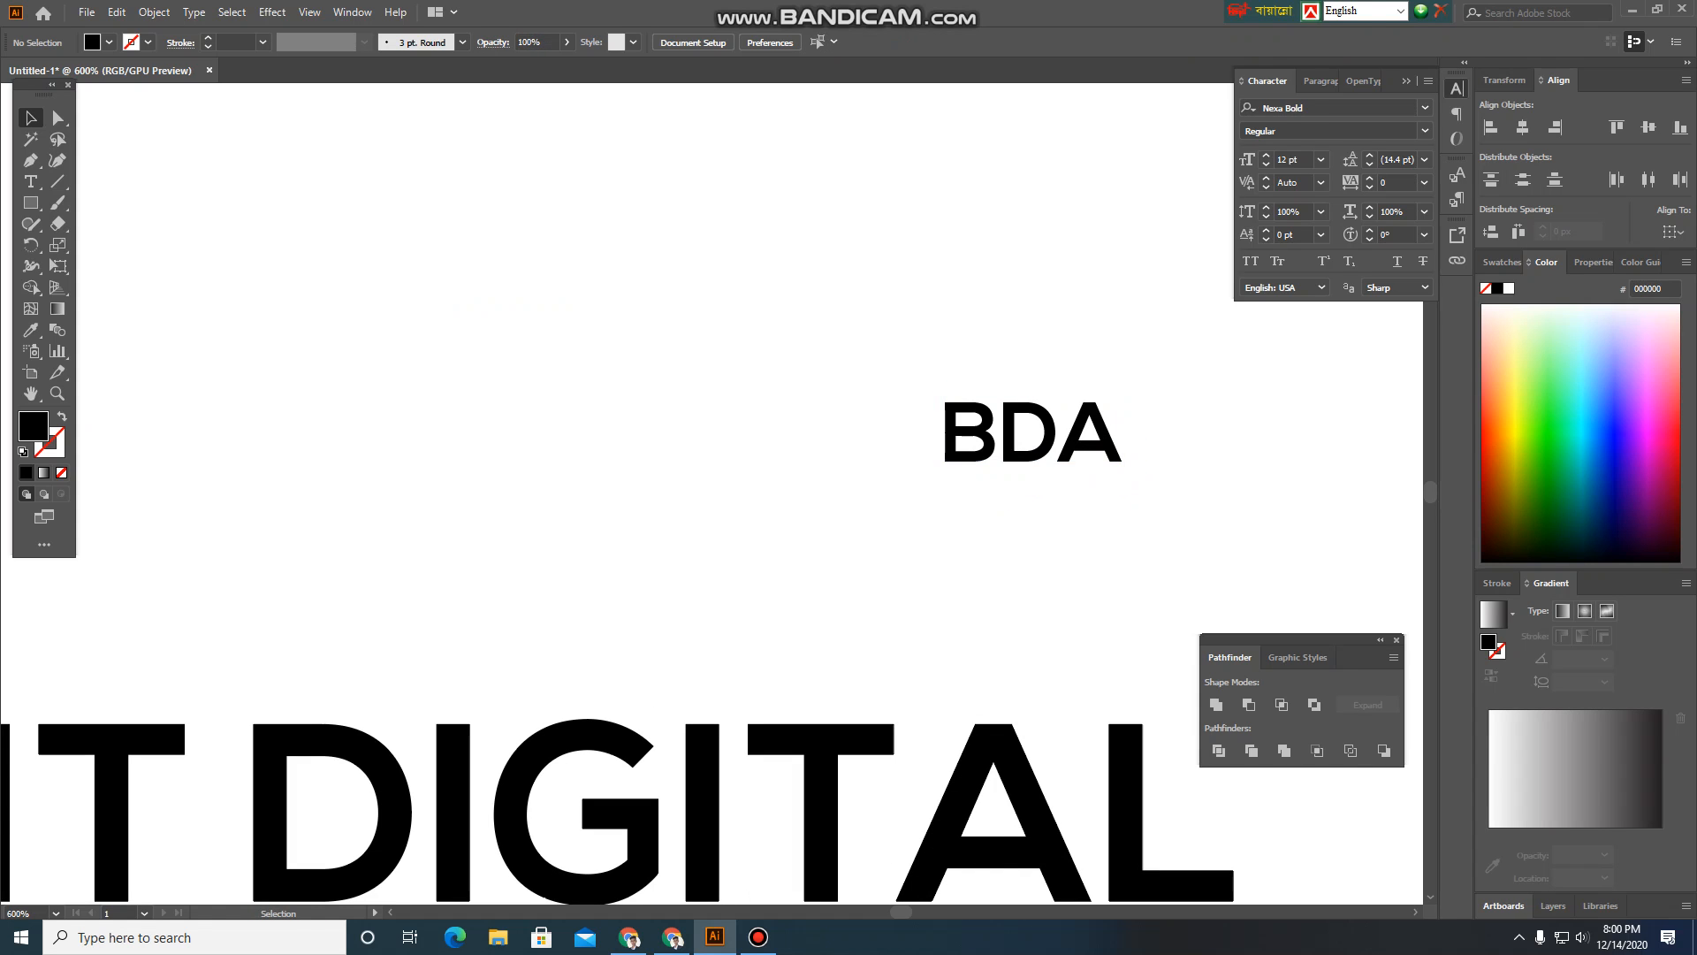
# Convert the BDA text to outlines and ungroup it into separate letters
pyautogui.rightClick(1090, 454)
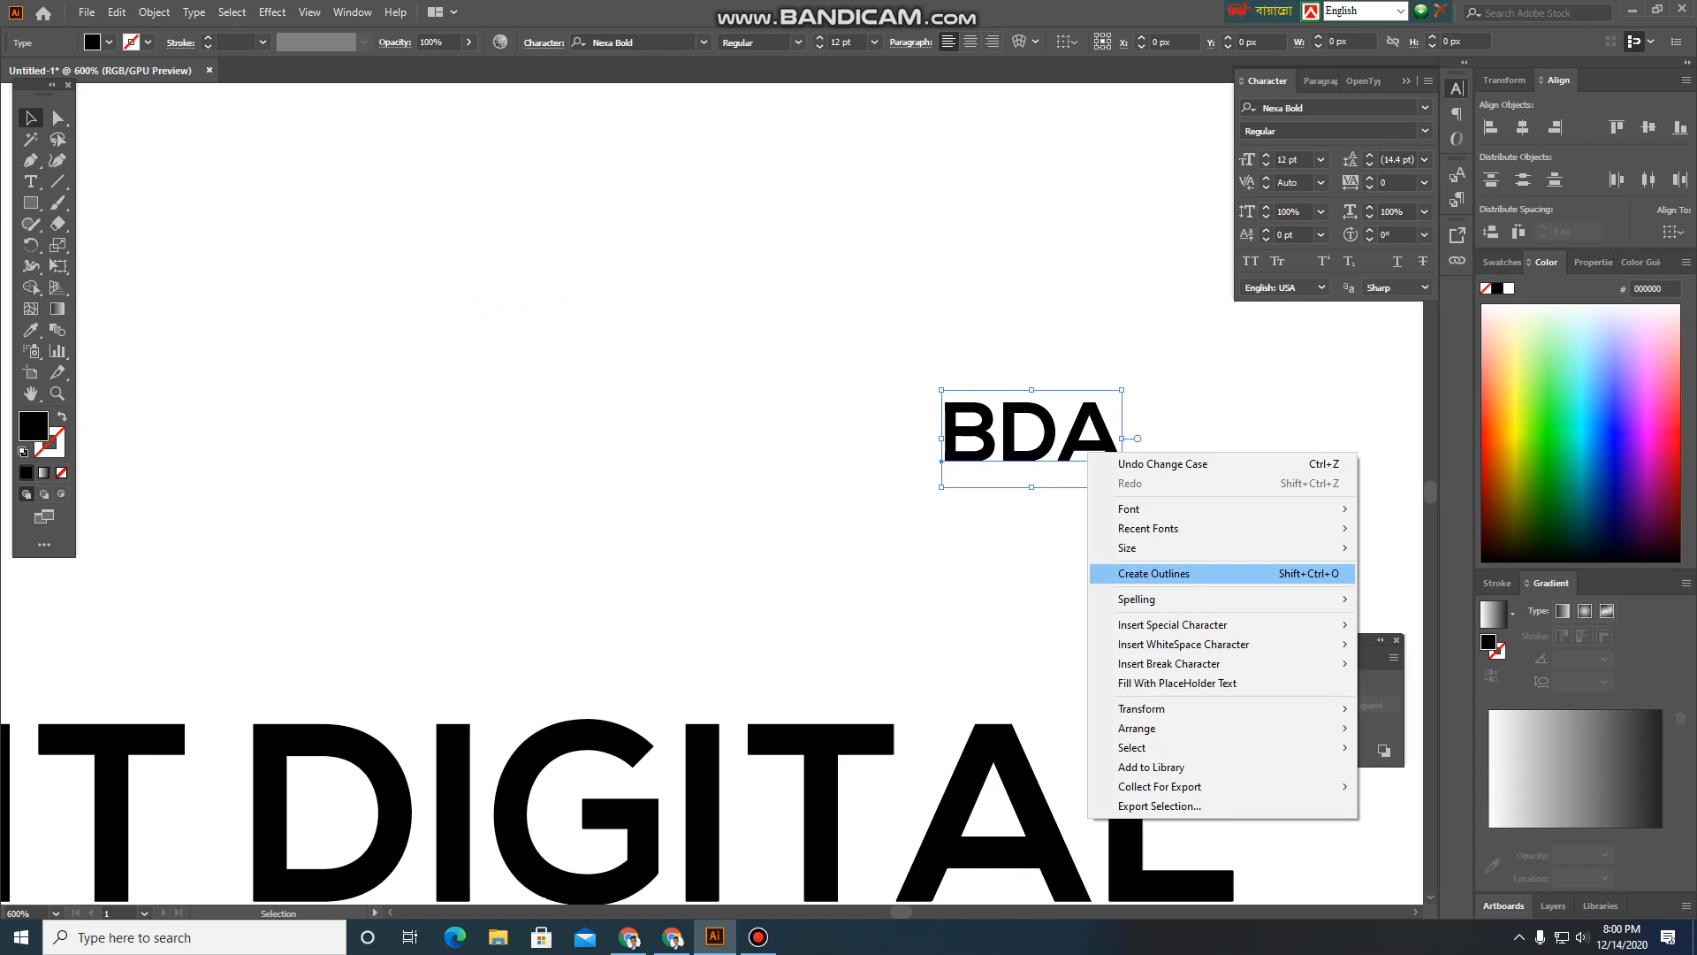
pyautogui.click(1149, 573)
pyautogui.rightClick(1049, 448)
pyautogui.click(1100, 594)
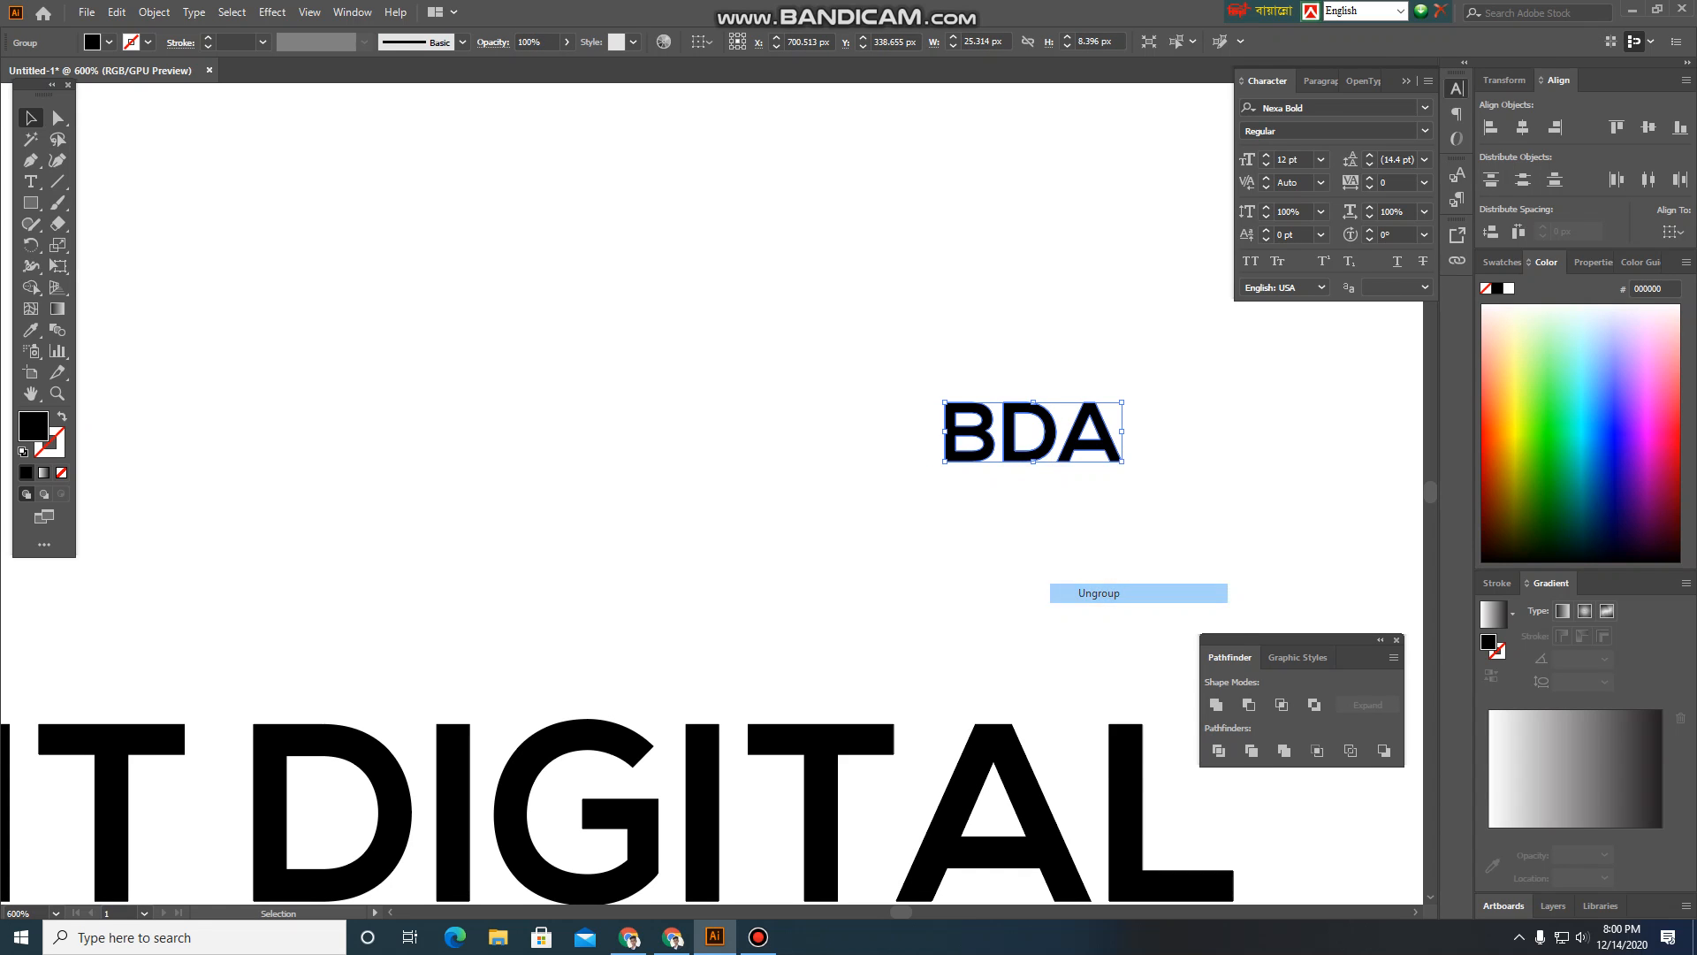
pyautogui.click(1140, 534)
# Slide the D onto the B and the A onto the D so the baseline-aligned letters overlap
pyautogui.moveTo(1052, 442); pyautogui.dragTo(1026, 441)
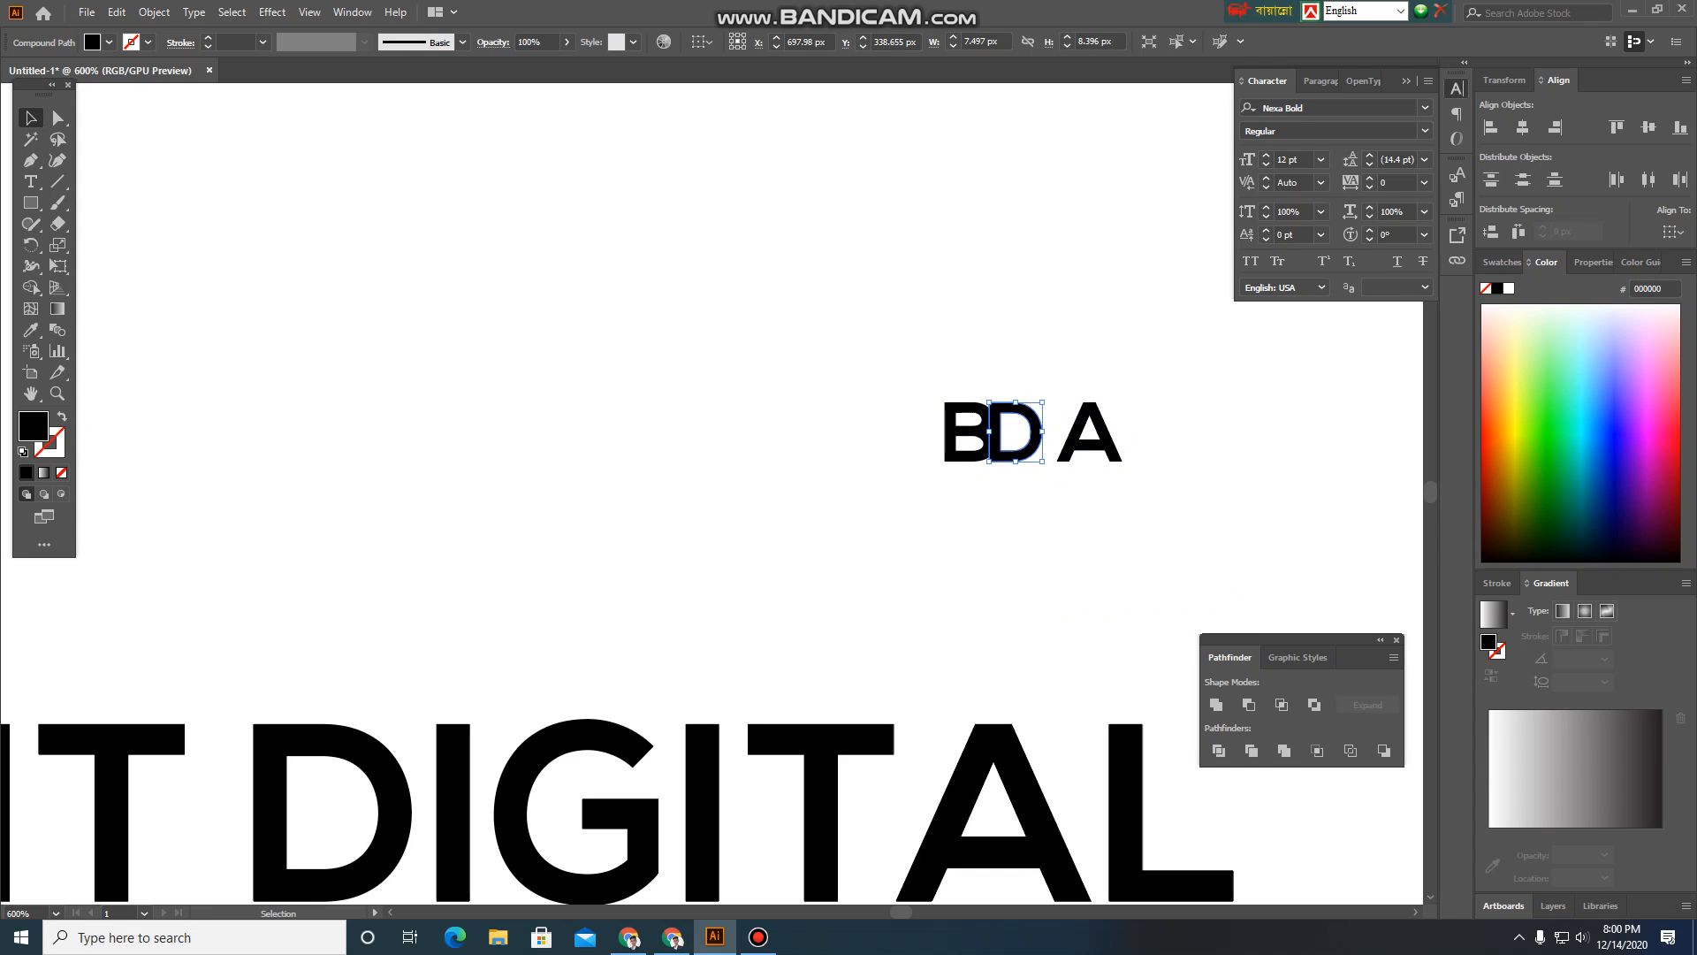
pyautogui.moveTo(1114, 442); pyautogui.dragTo(1091, 428)
pyautogui.scroll(3, 1119, 455)
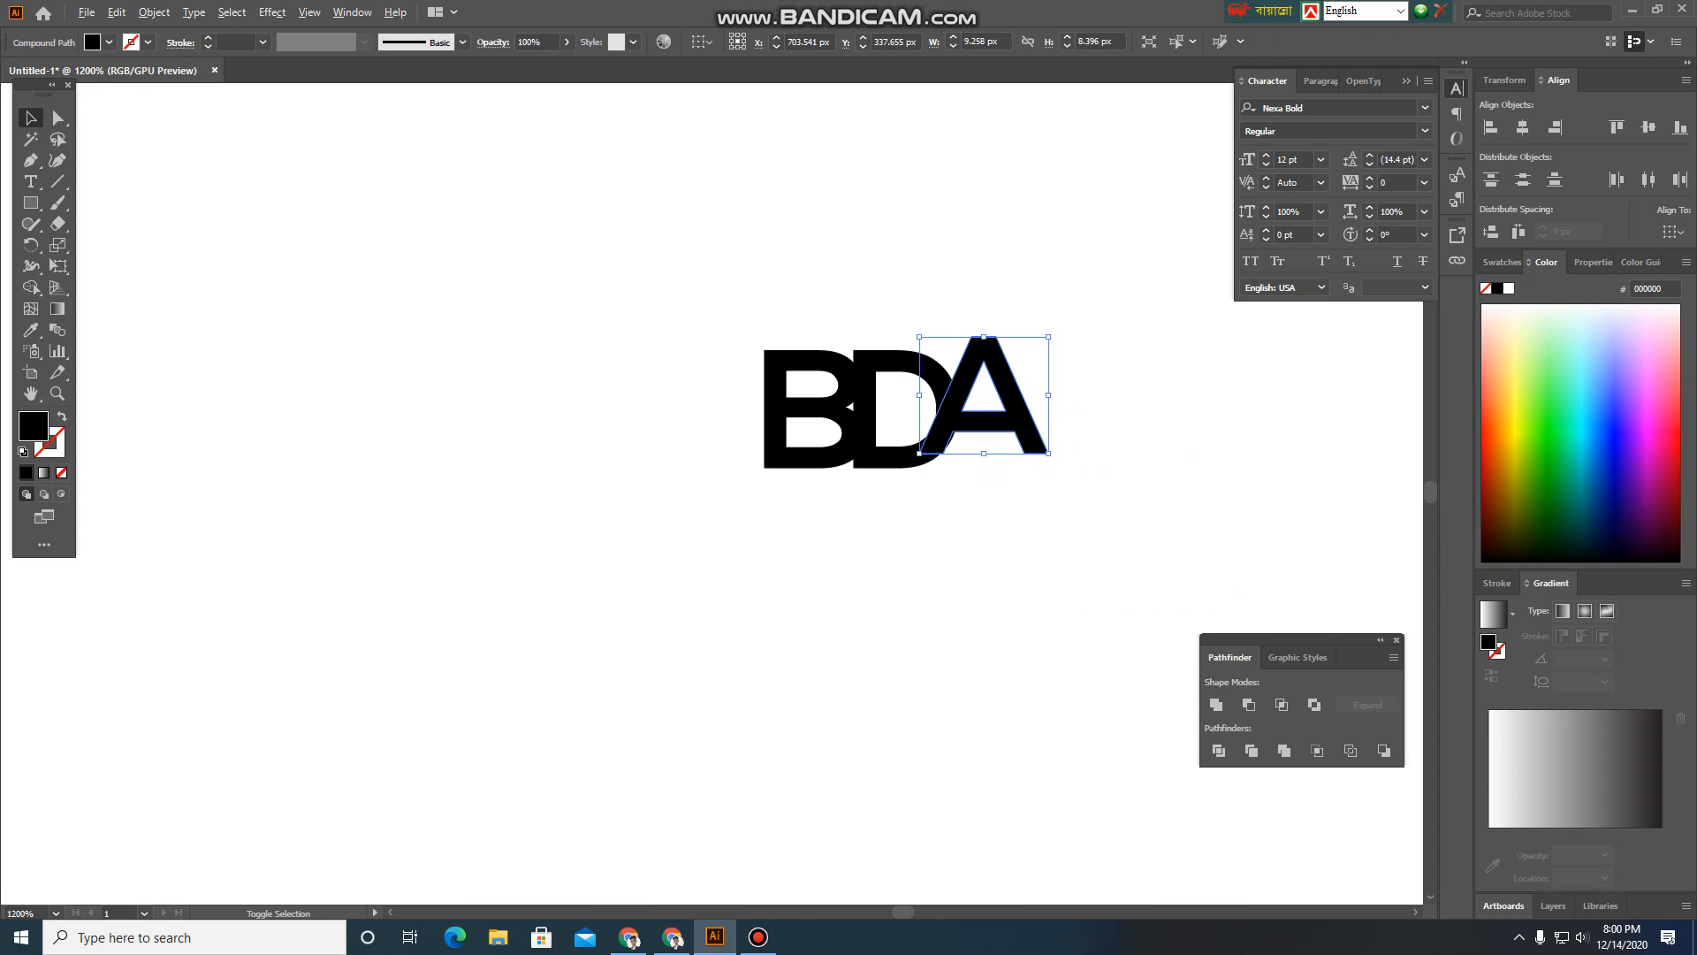
pyautogui.moveTo(1011, 426); pyautogui.dragTo(992, 444)
pyautogui.hotkey('ctrl', 'shift', 'a')
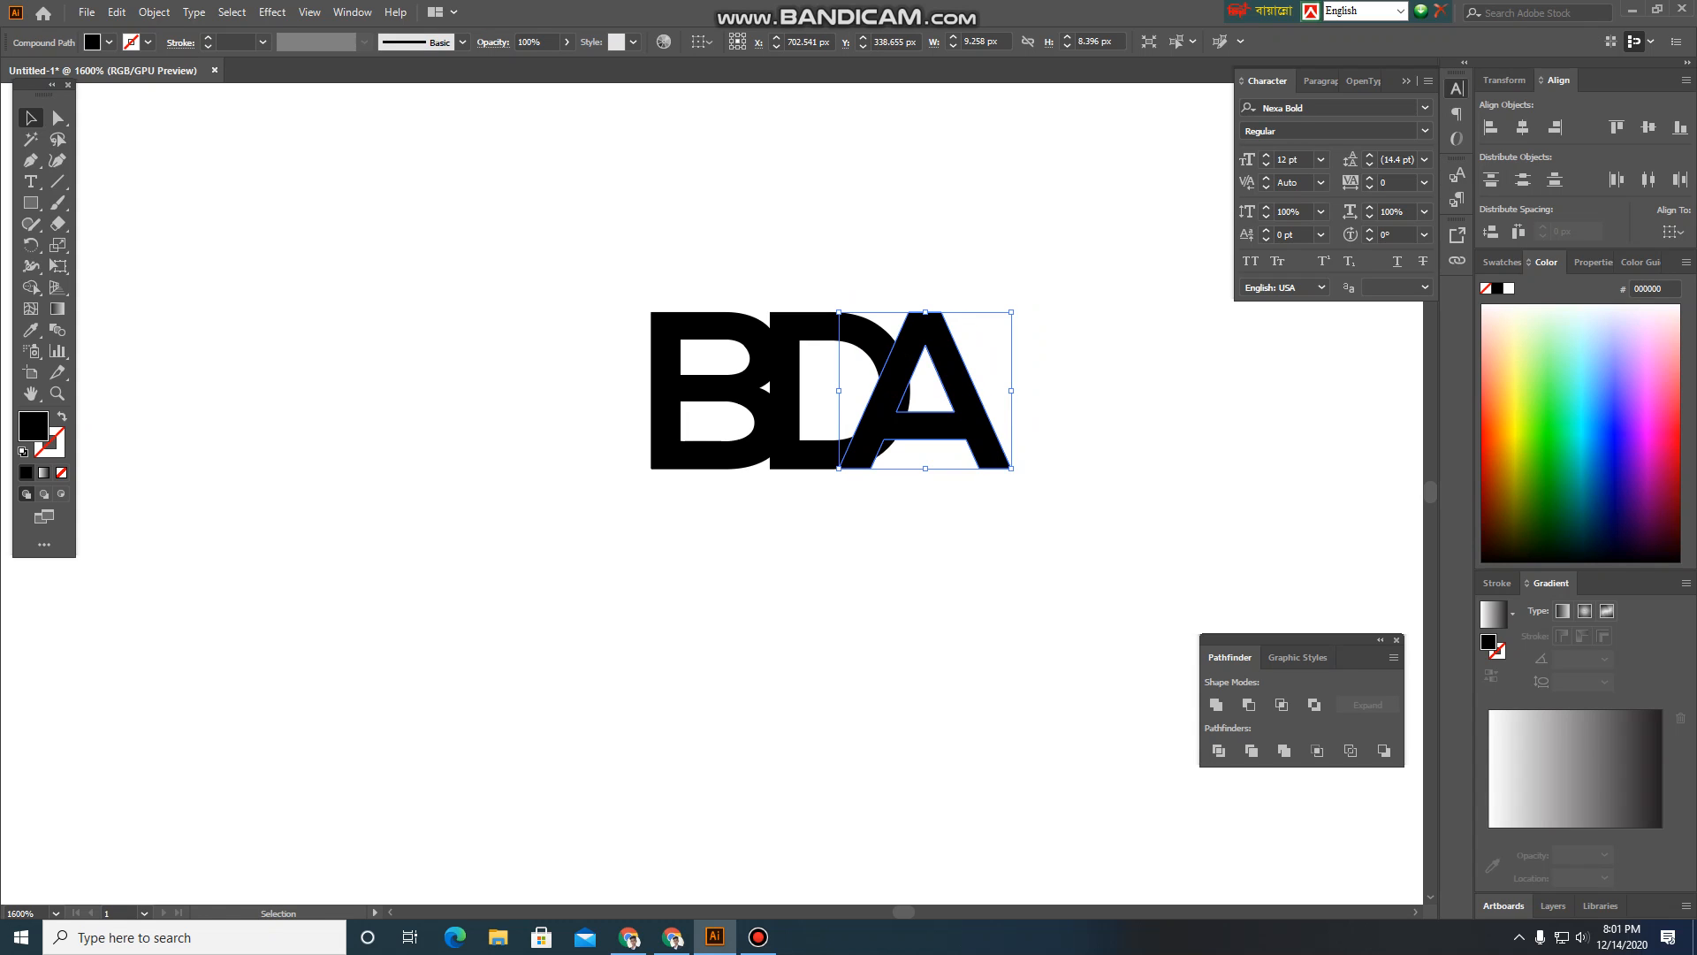
# Fine-tune the horizontal overlap of the A with the D so the A's foot meets the D's curve
pyautogui.hotkey('ctrl', '+')
pyautogui.hotkey('ctrl', '+')
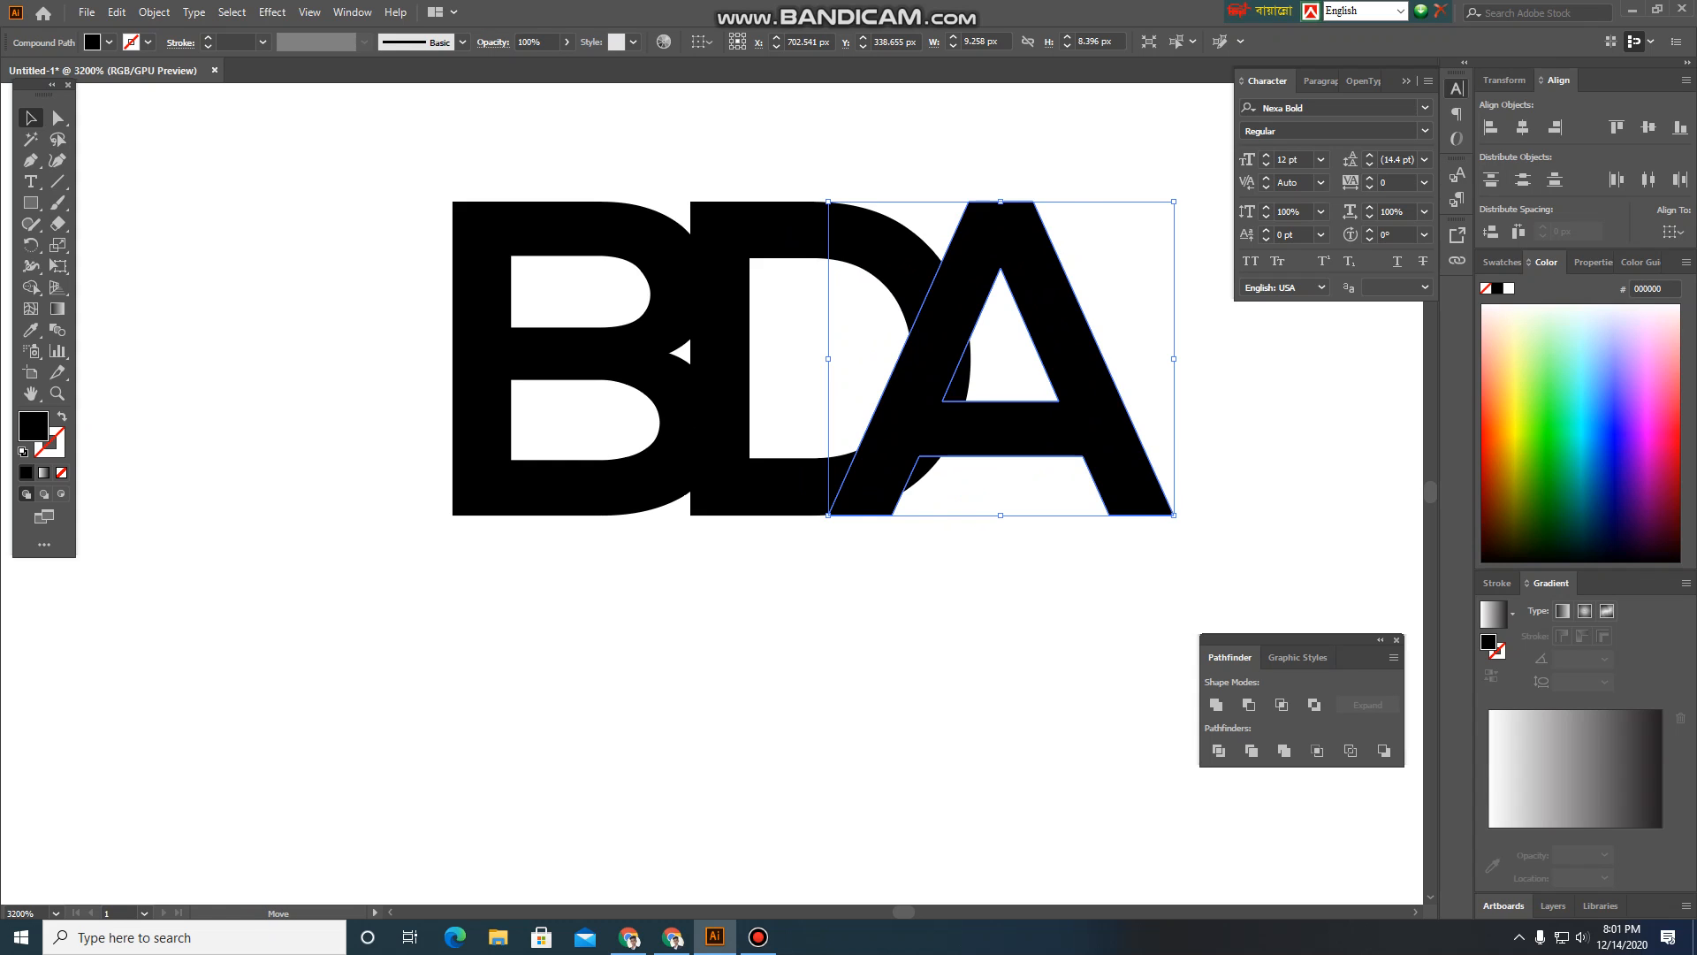
pyautogui.moveTo(1042, 426); pyautogui.dragTo(1081, 419)
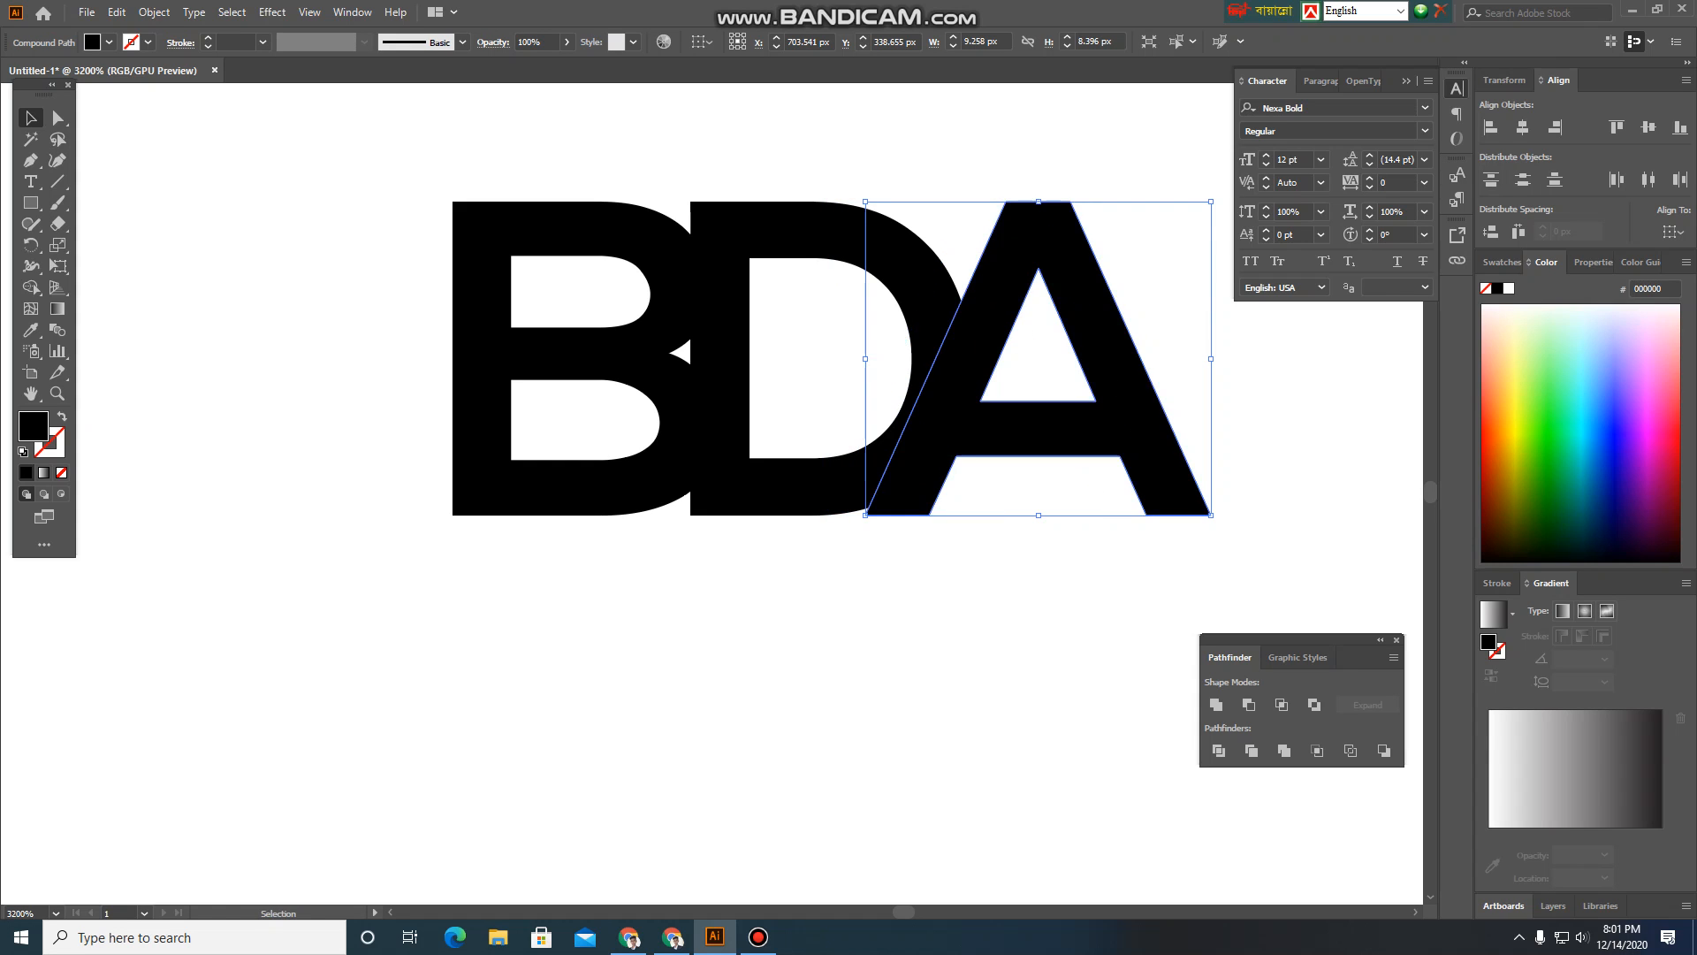
pyautogui.scroll(1, 963, 536)
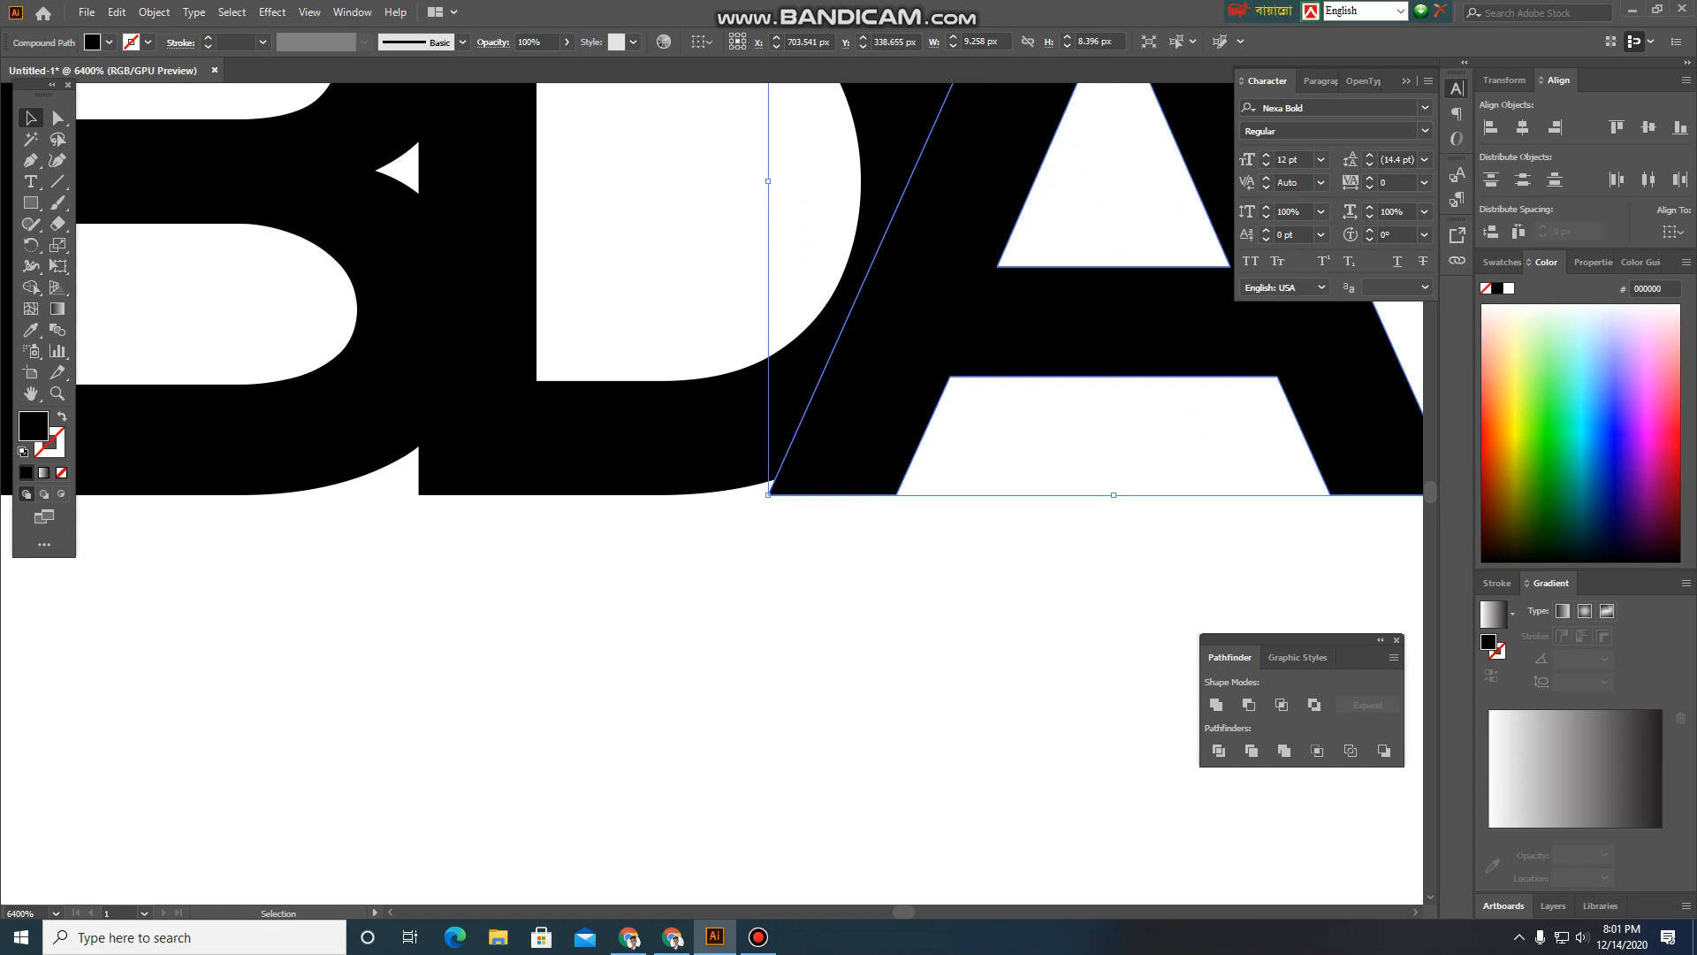
pyautogui.moveTo(1055, 340); pyautogui.dragTo(981, 340)
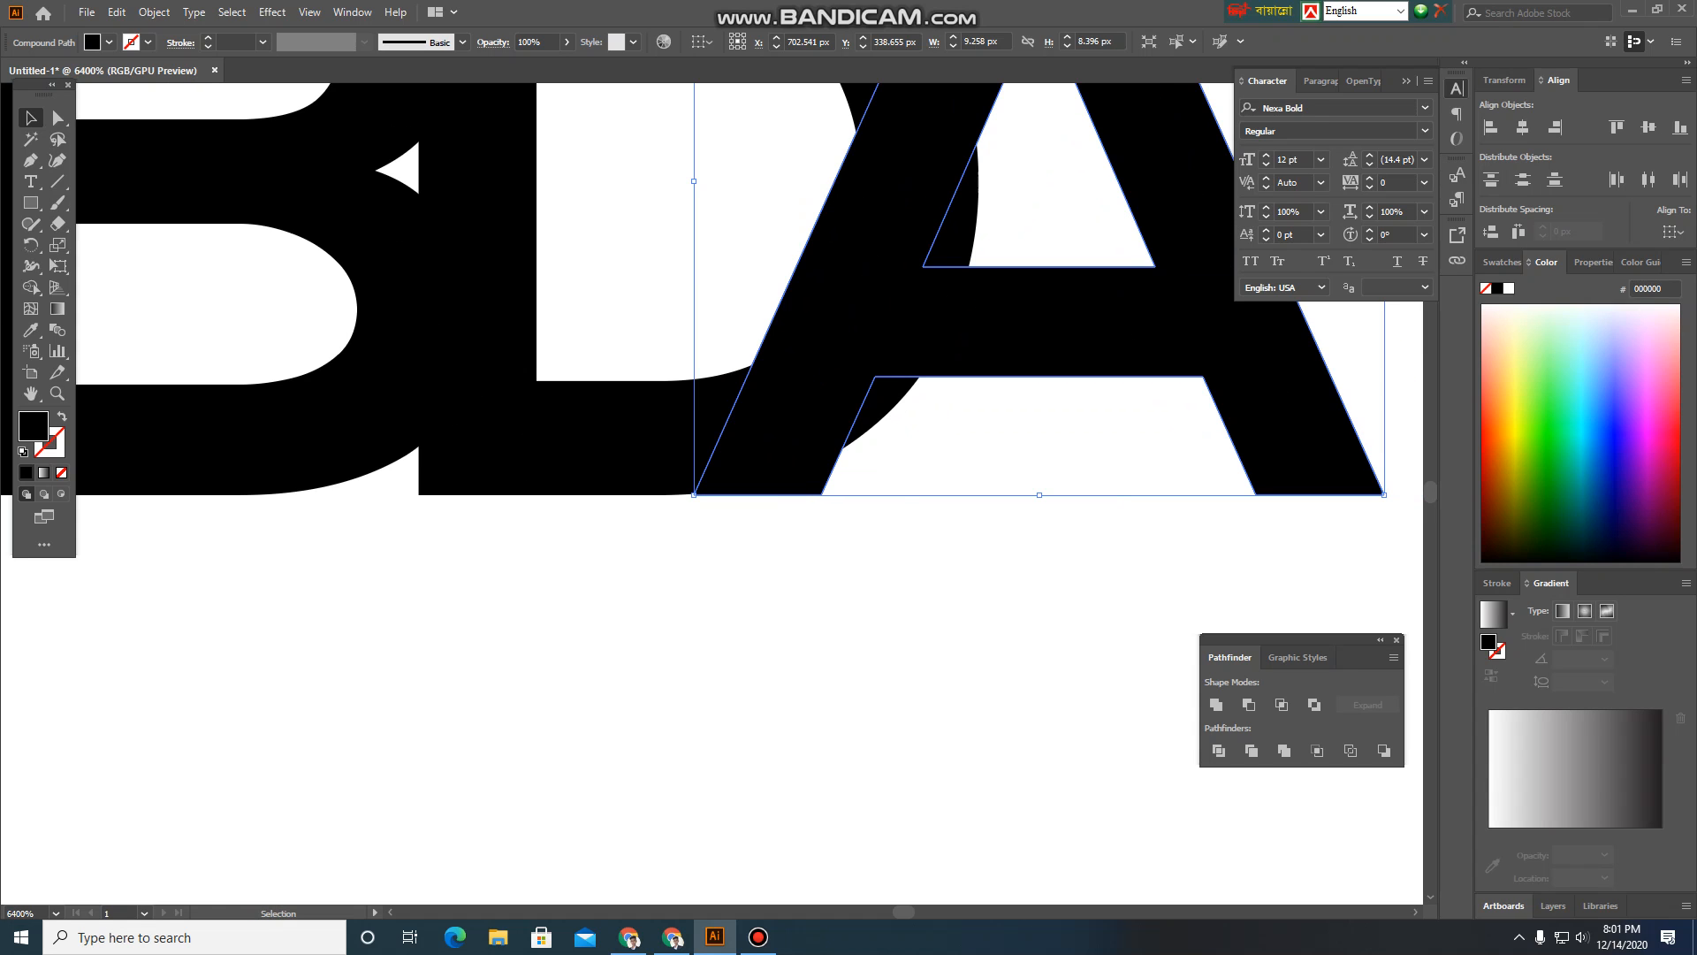
pyautogui.scroll(-4, 1019, 347)
pyautogui.click(1043, 451)
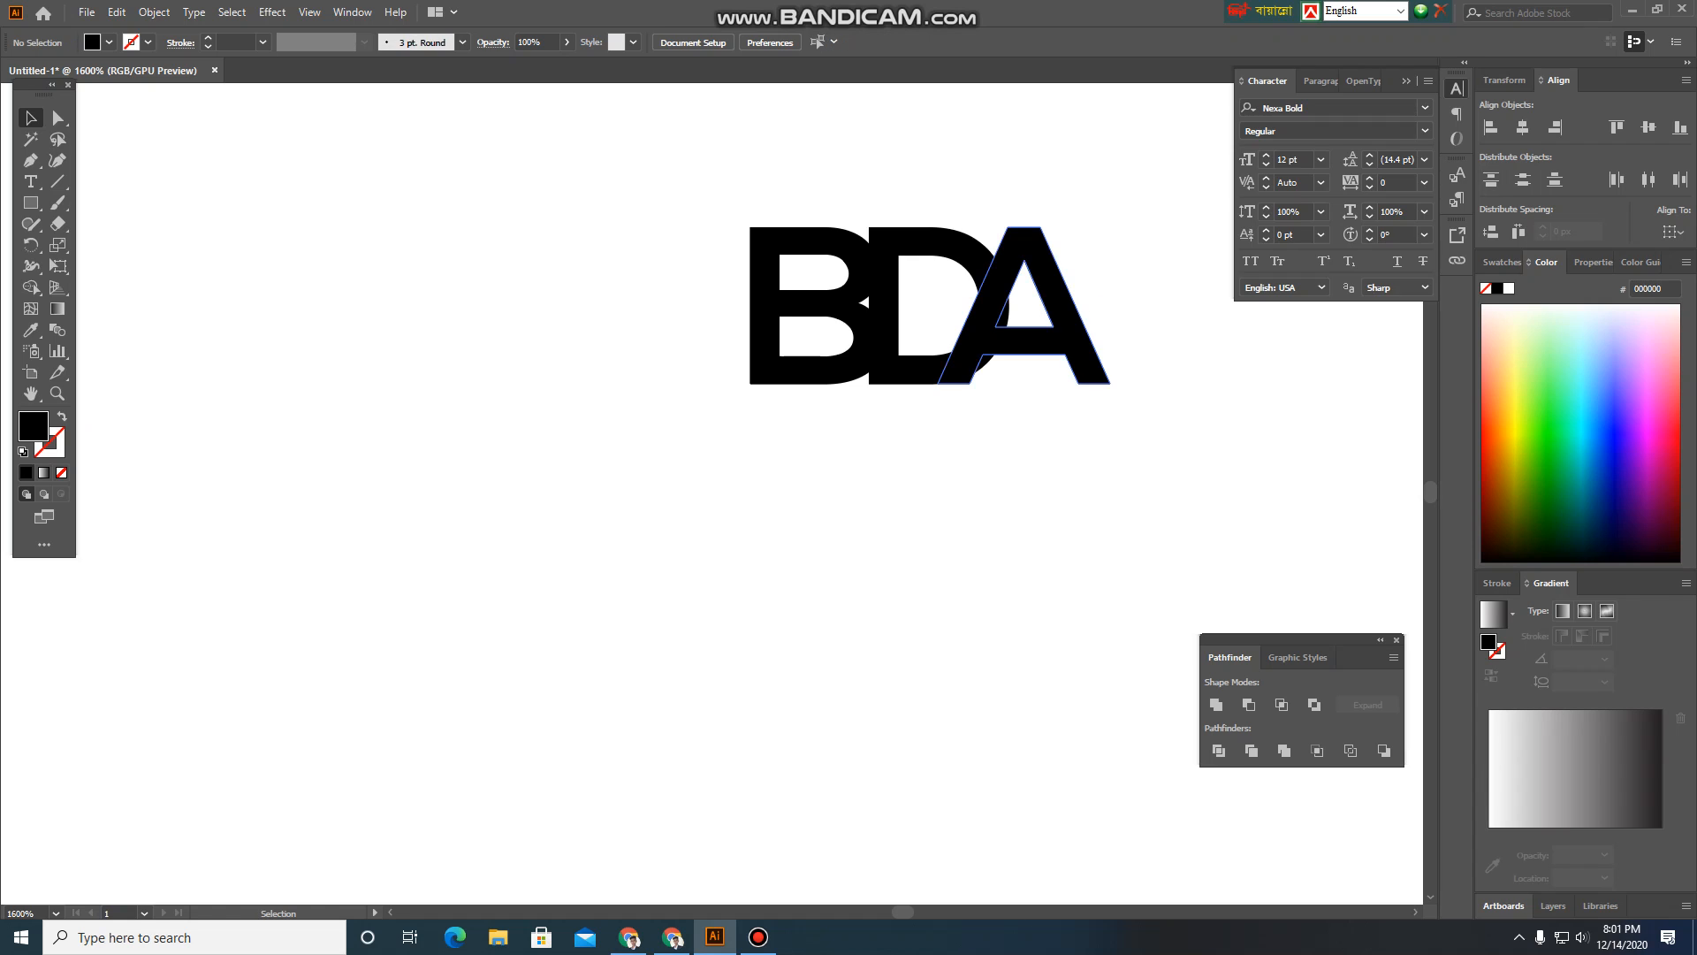
pyautogui.moveTo(1076, 324); pyautogui.dragTo(1094, 324)
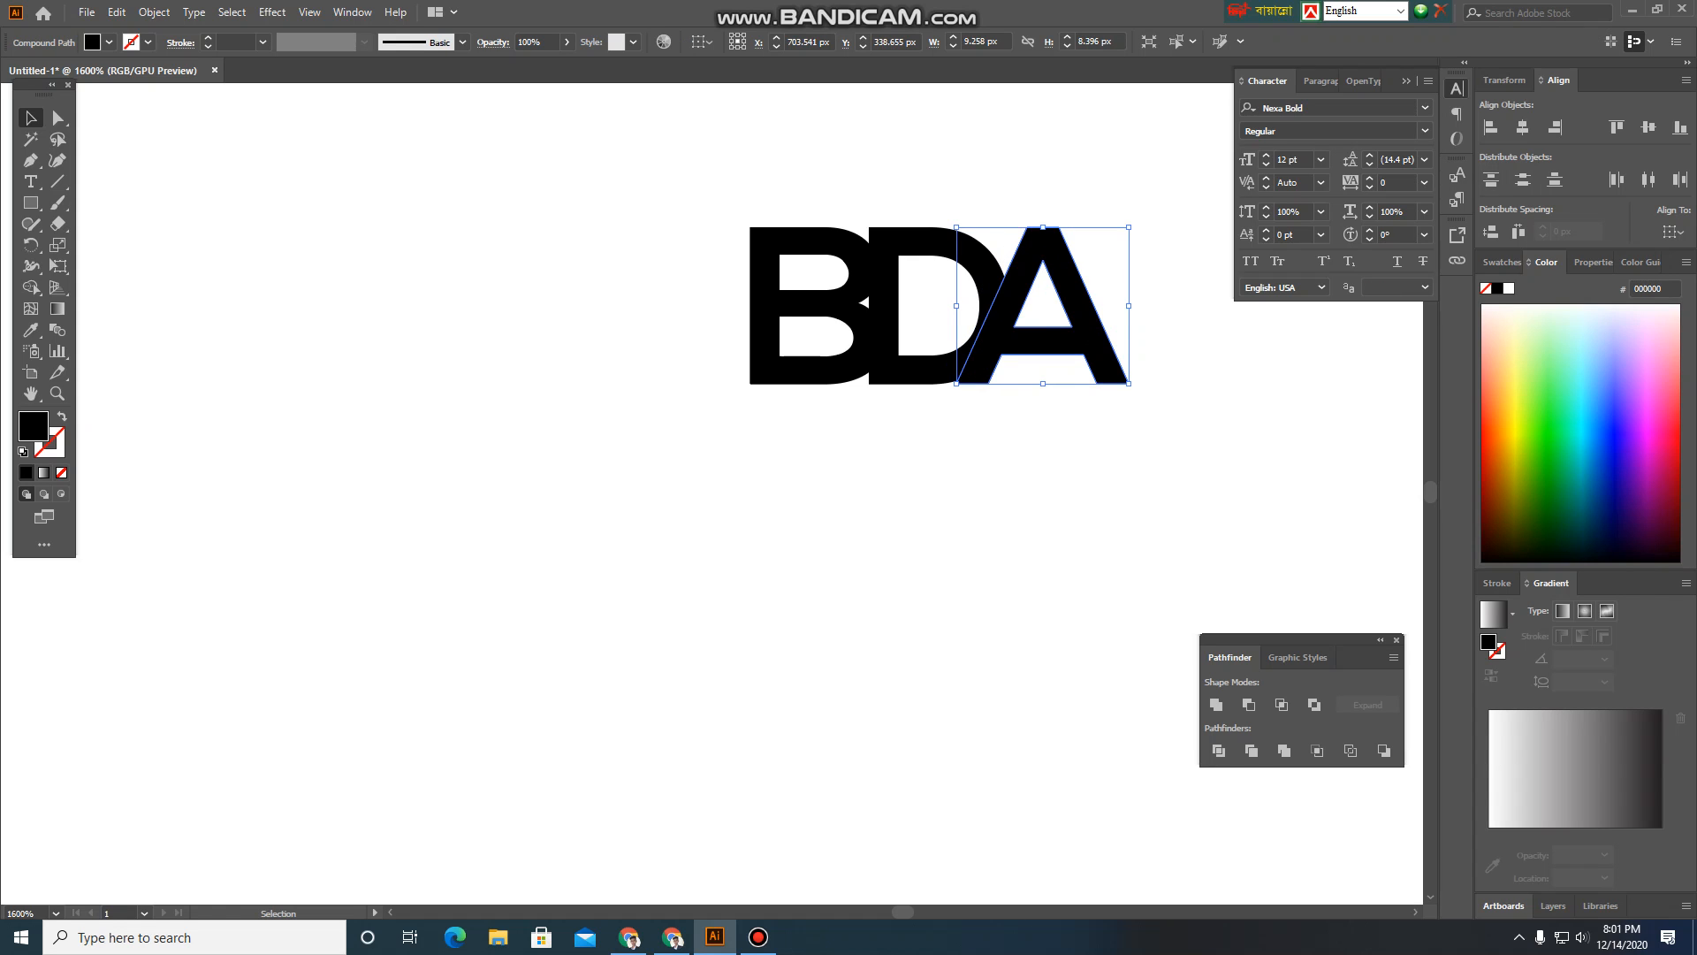
# Move the BDA letters down and shift the D further over the B
pyautogui.moveTo(738, 223); pyautogui.dragTo(937, 460)
pyautogui.moveTo(924, 362); pyautogui.dragTo(906, 565)
pyautogui.moveTo(1116, 345); pyautogui.dragTo(1083, 531)
pyautogui.click(1146, 610)
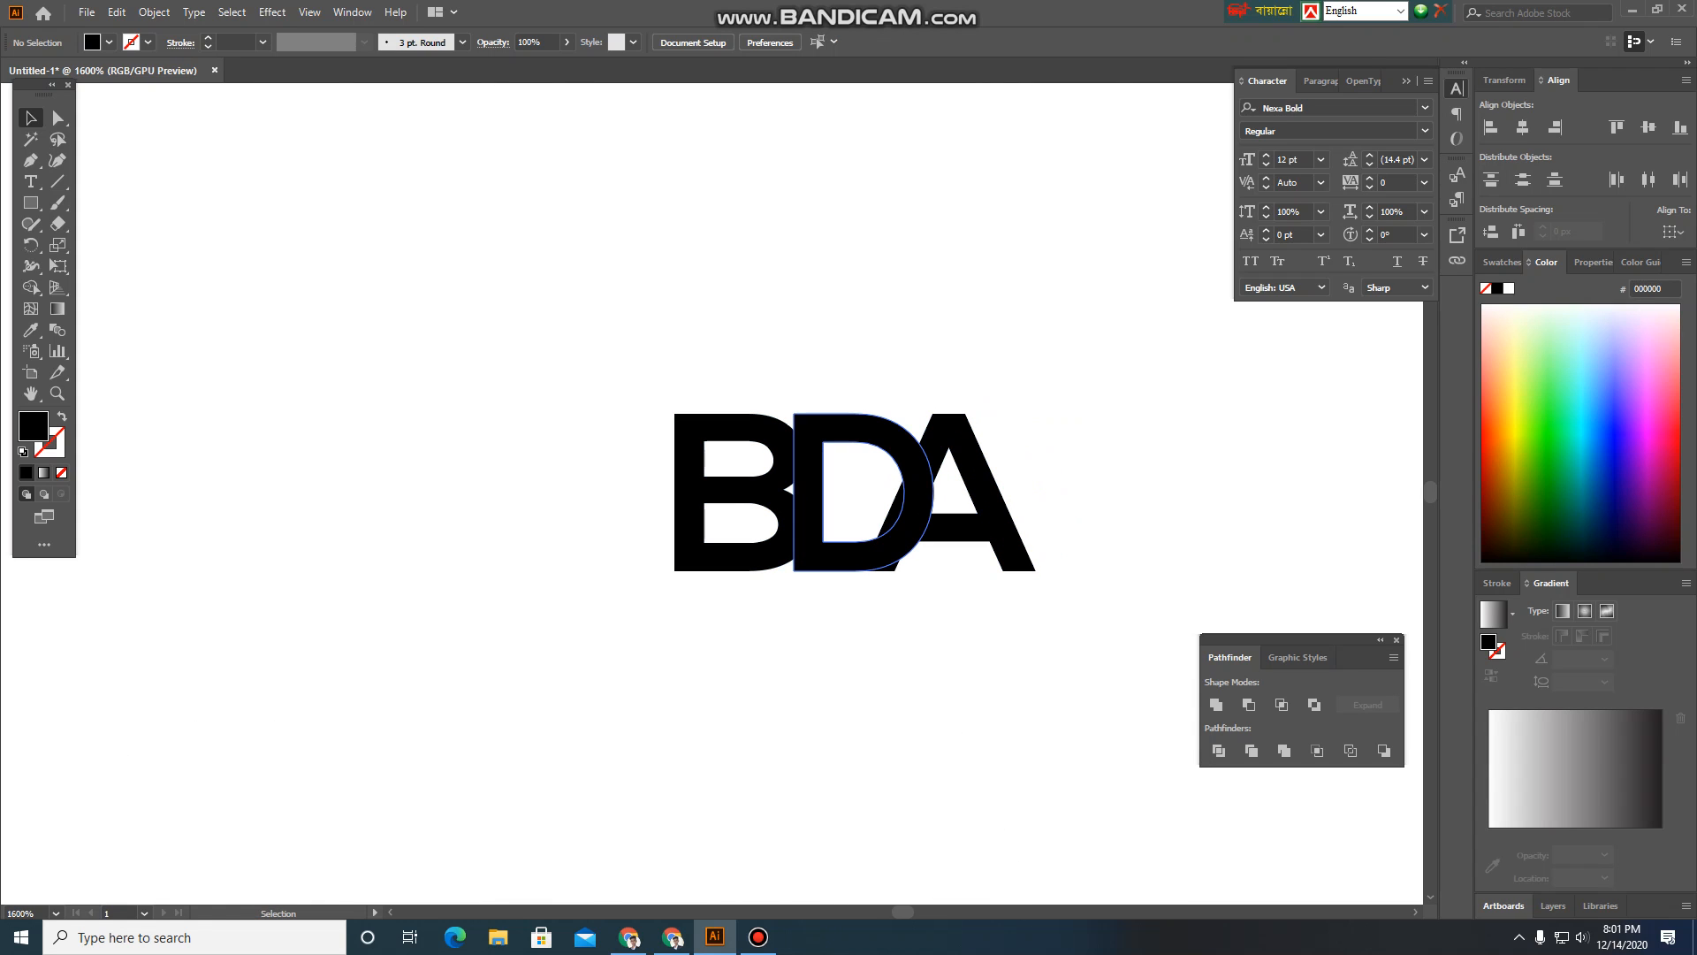
pyautogui.moveTo(812, 522); pyautogui.dragTo(793, 522)
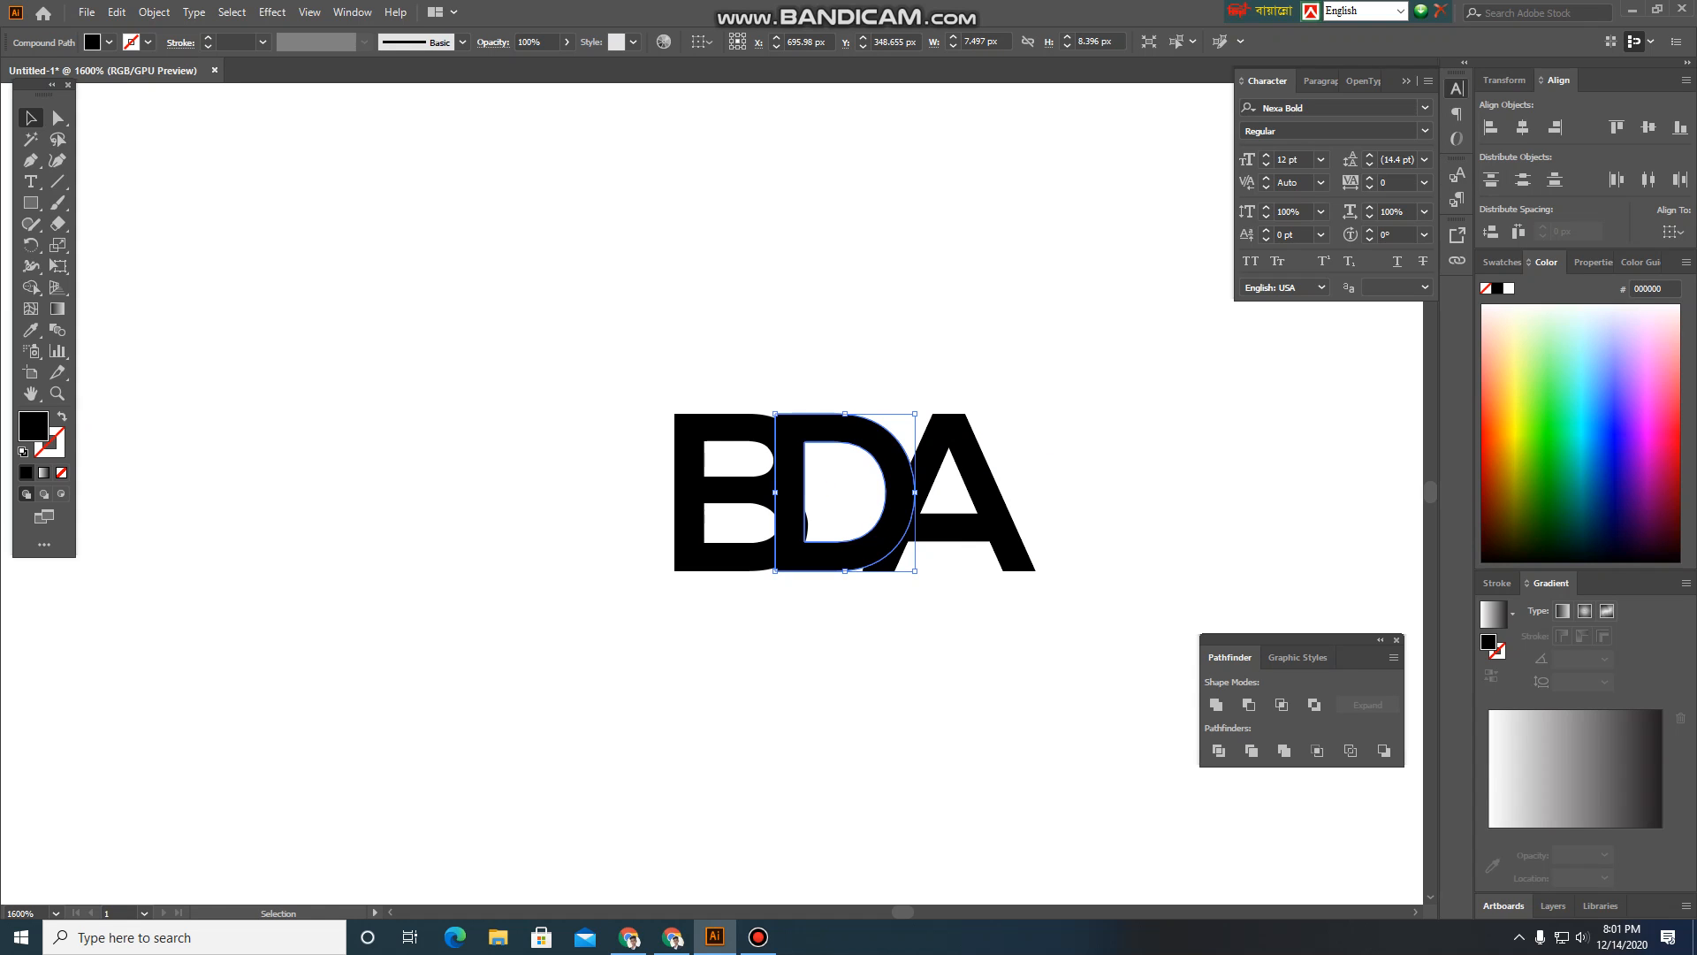
# Divide the three overlapping letters with Pathfinder and ungroup the resulting pieces
pyautogui.moveTo(652, 375); pyautogui.dragTo(1040, 610)
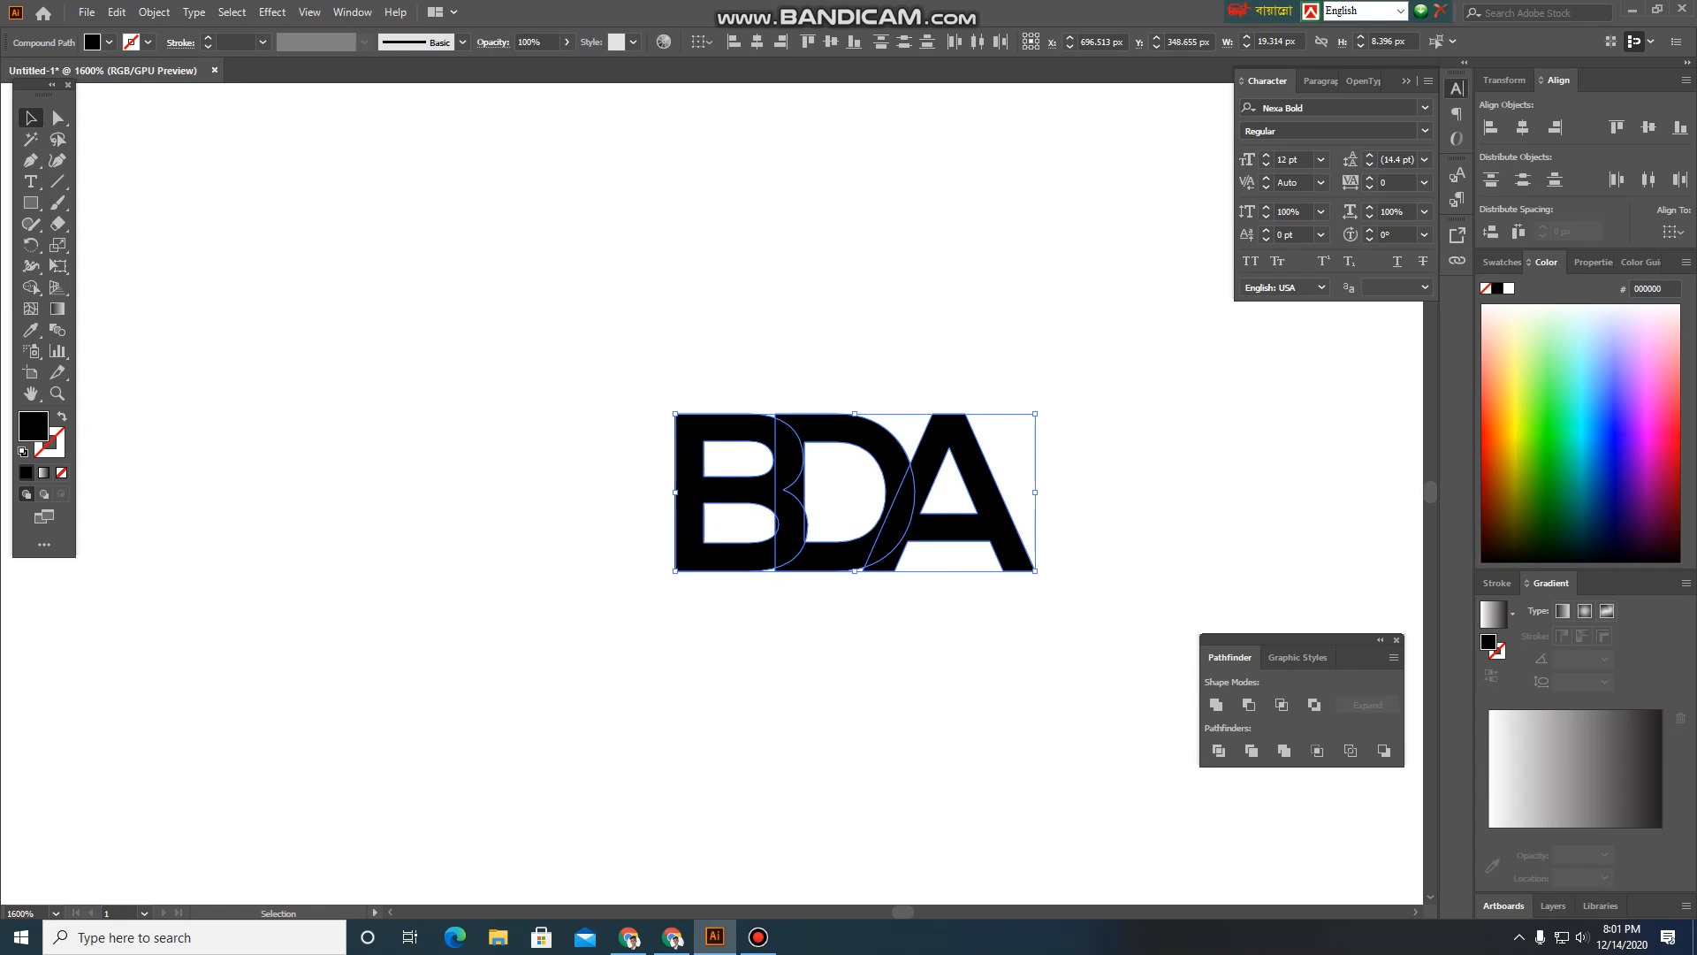
pyautogui.click(1218, 751)
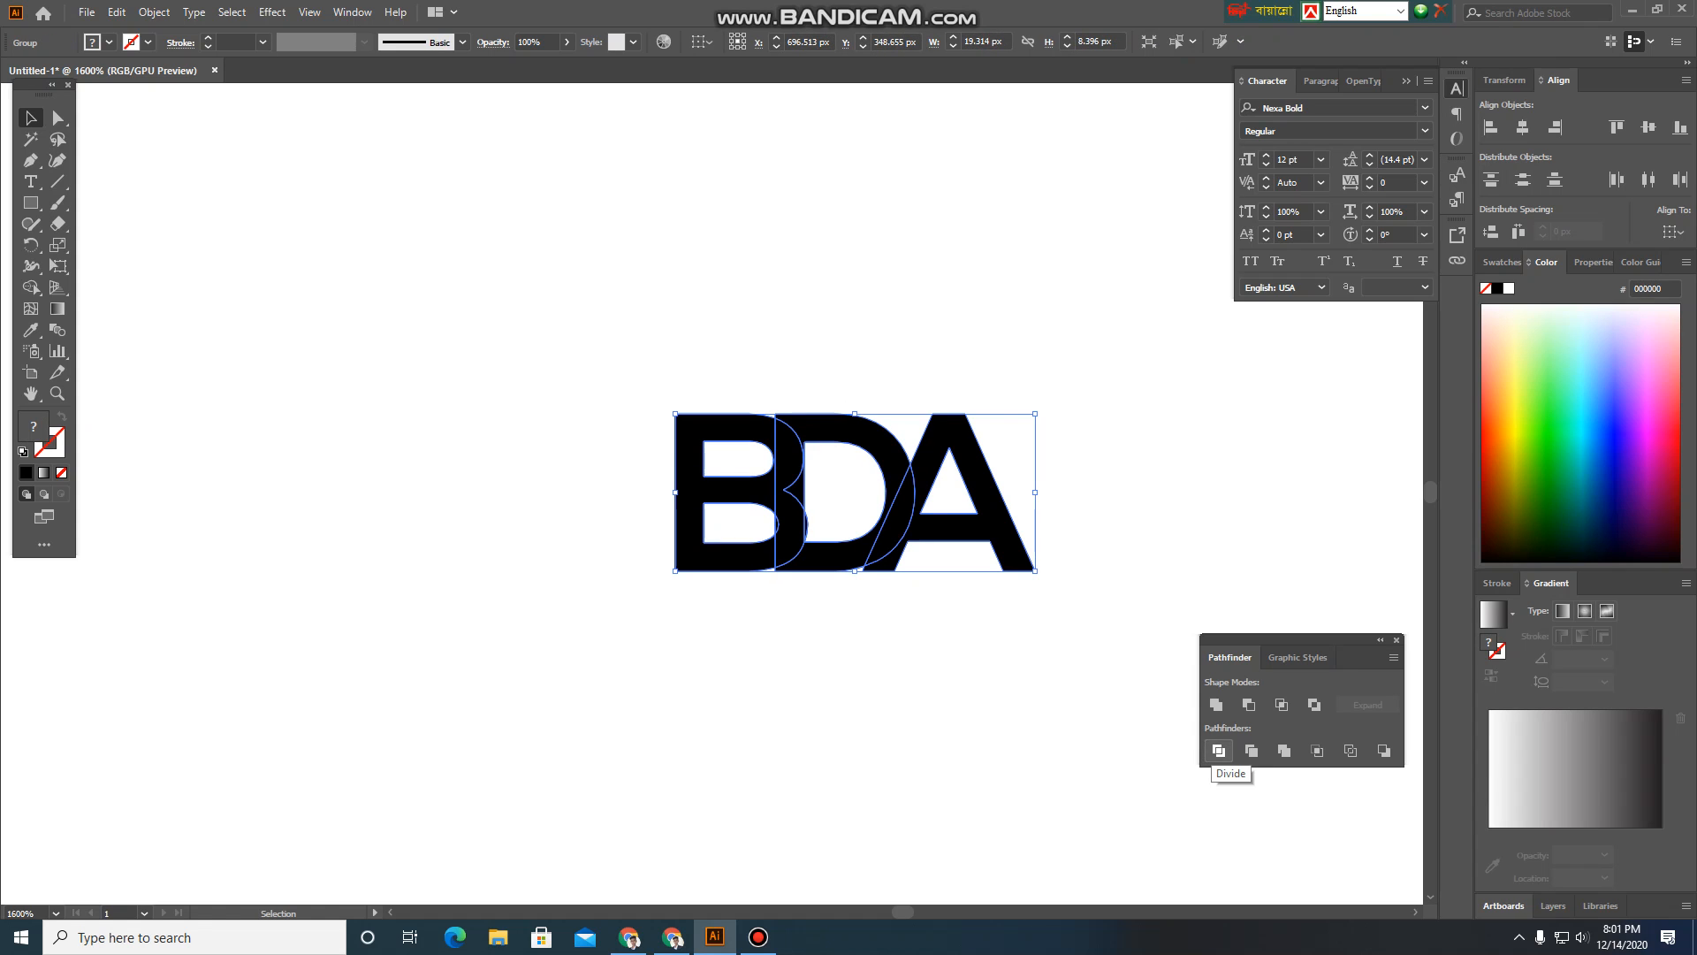
pyautogui.rightClick(878, 544)
pyautogui.click(928, 690)
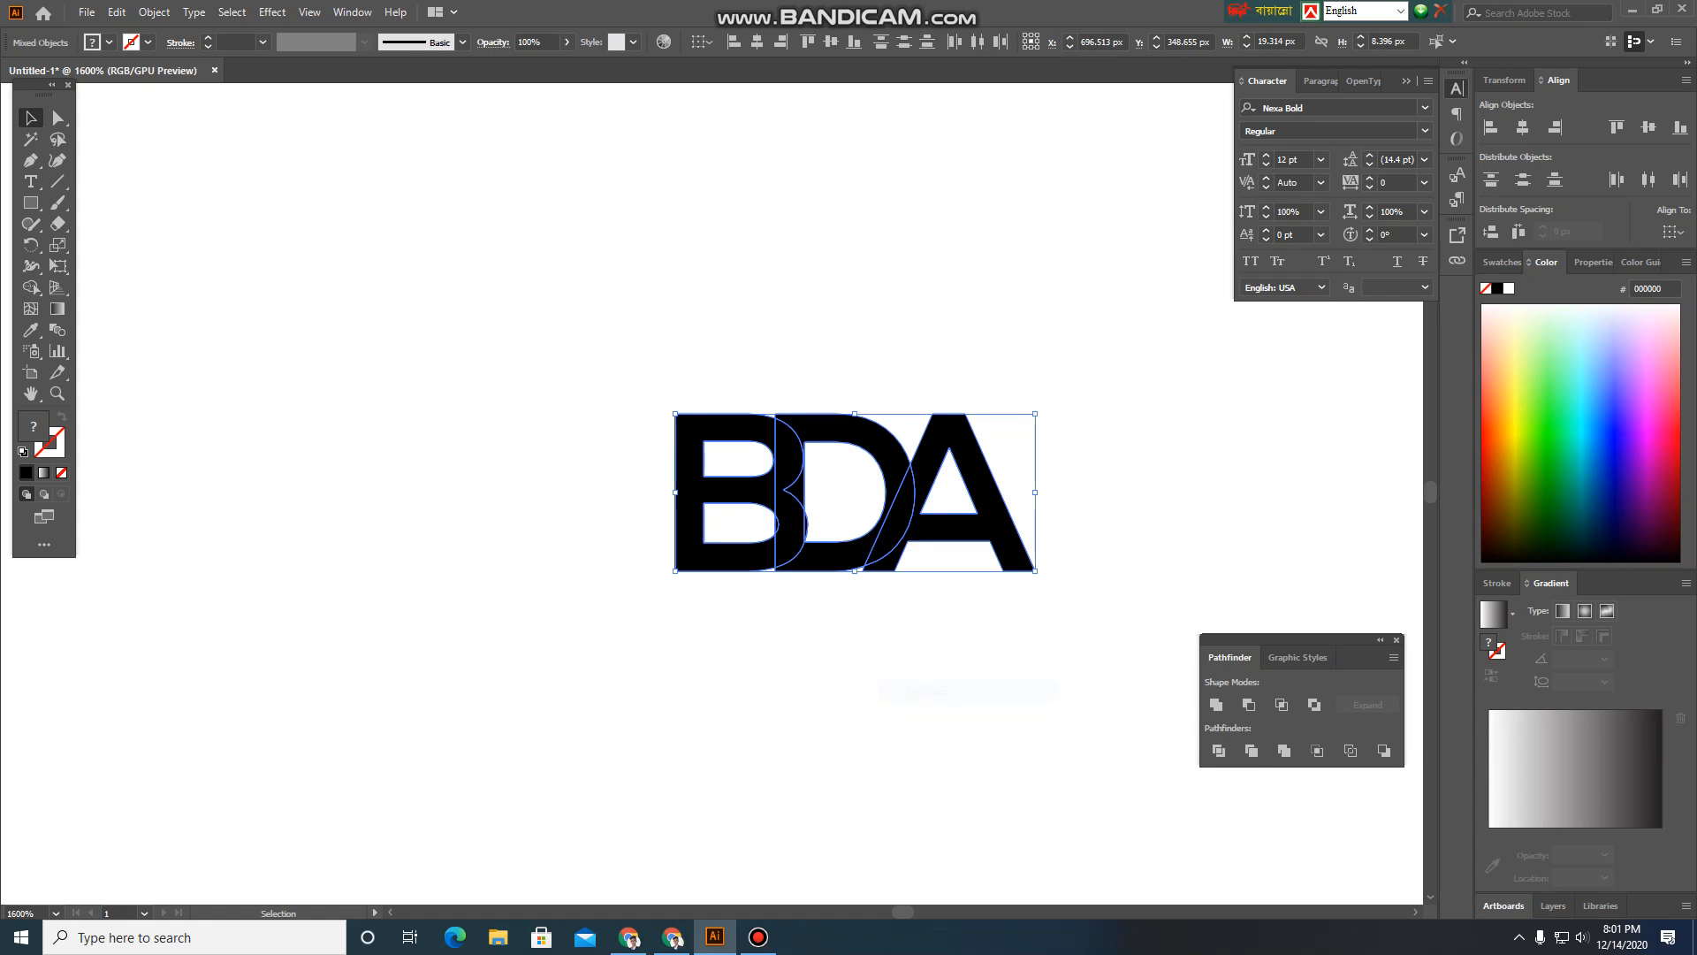
pyautogui.click(875, 627)
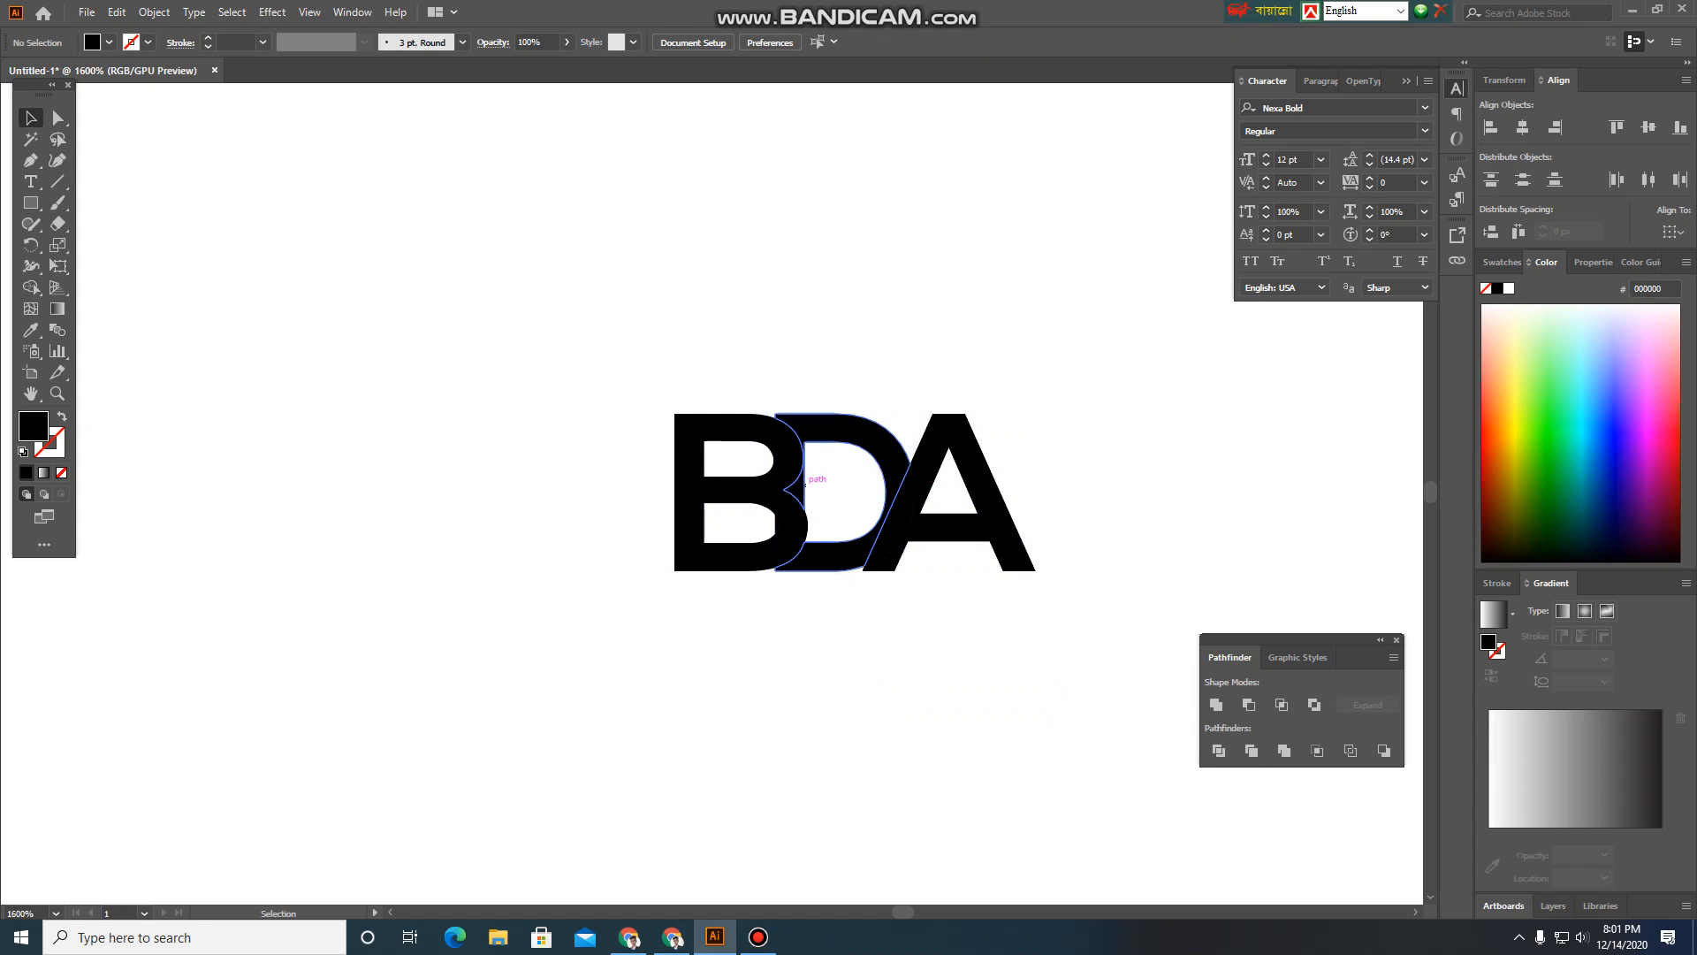
# Try to separate the pieces where the B and D overlap
pyautogui.click(800, 488)
pyautogui.rightClick(805, 486)
pyautogui.click(845, 633)
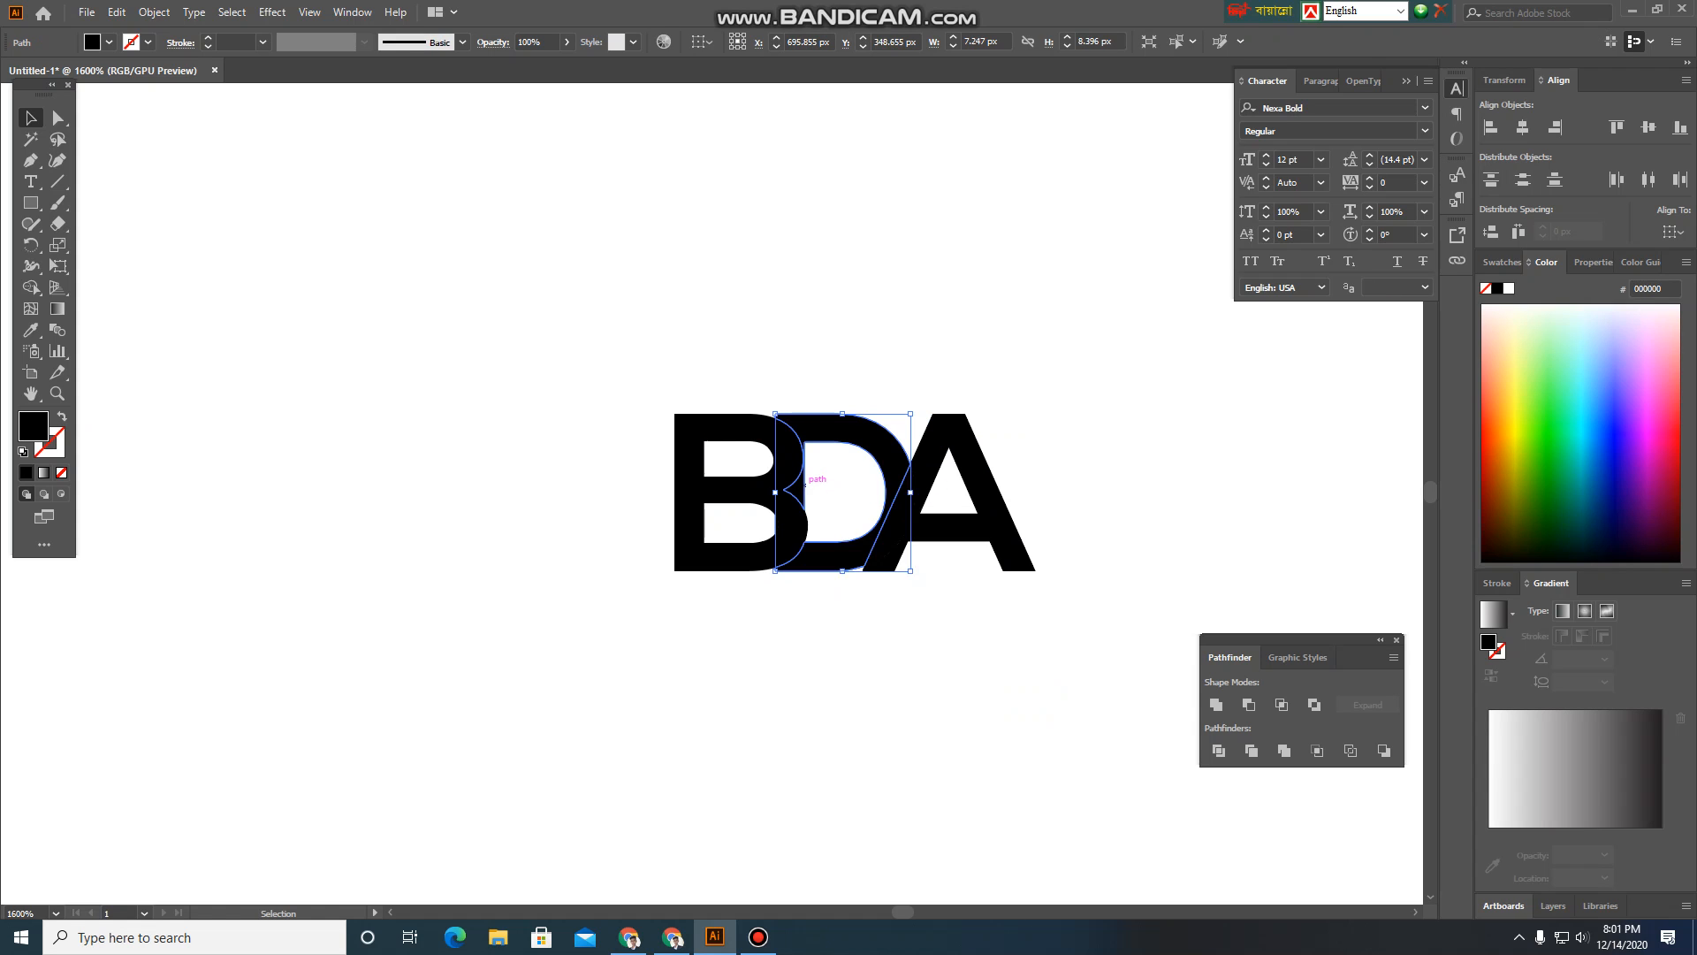
pyautogui.click(792, 489)
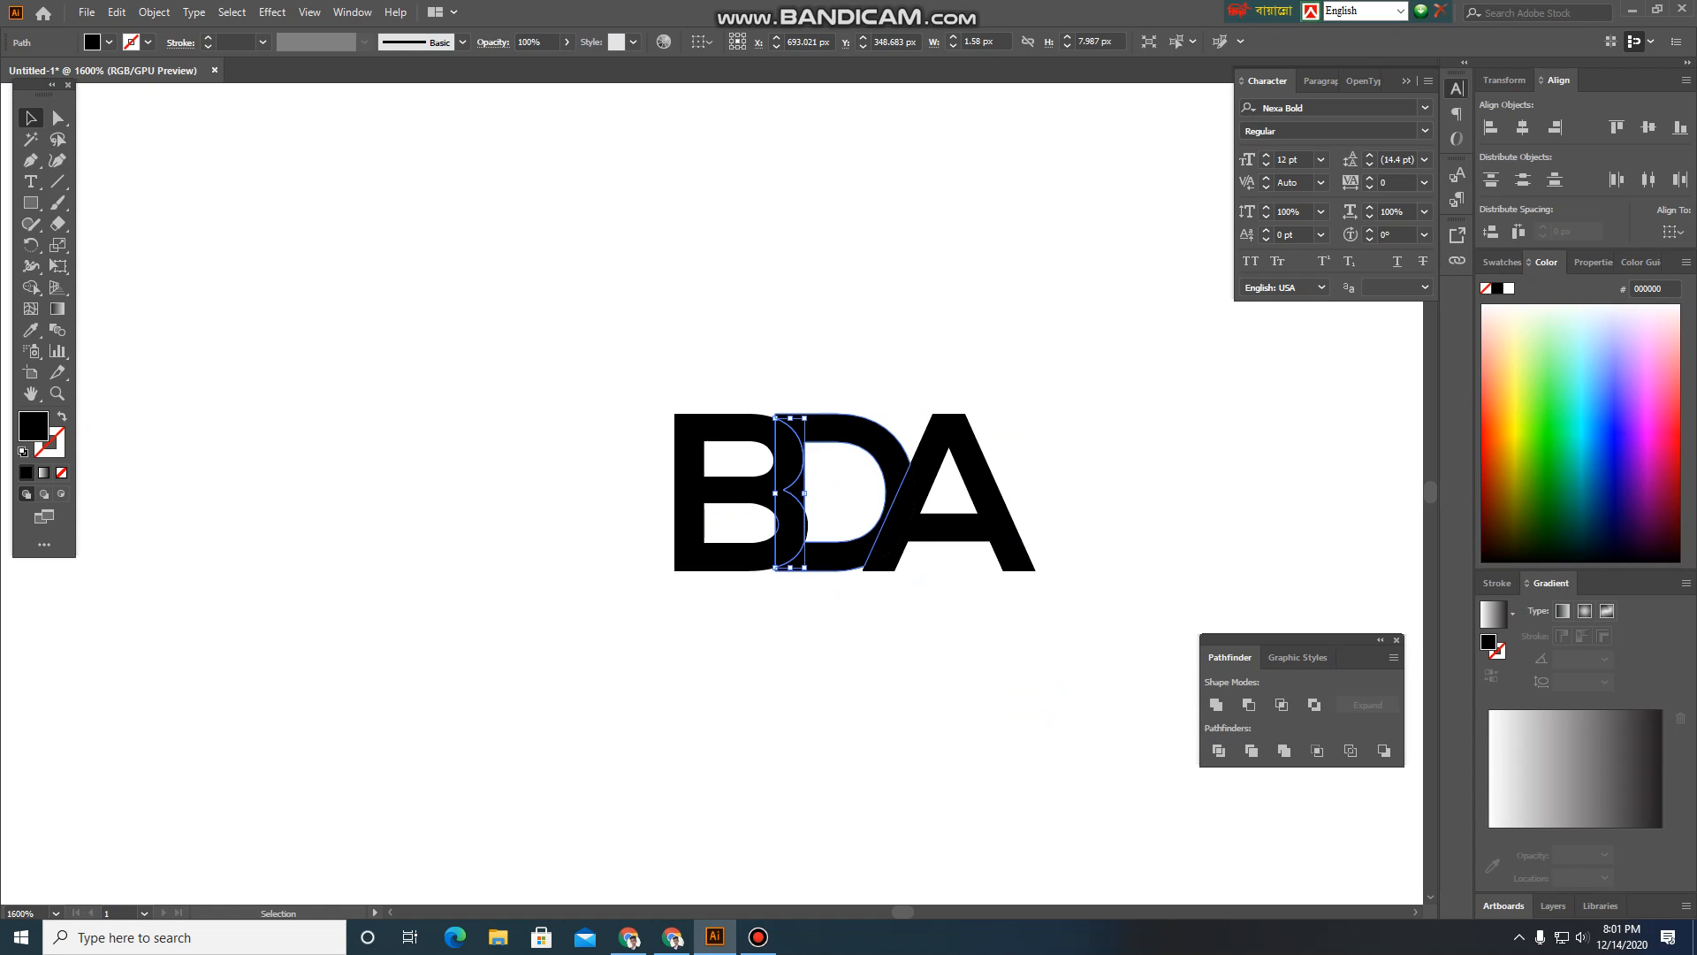
pyautogui.scroll(3, 786, 507)
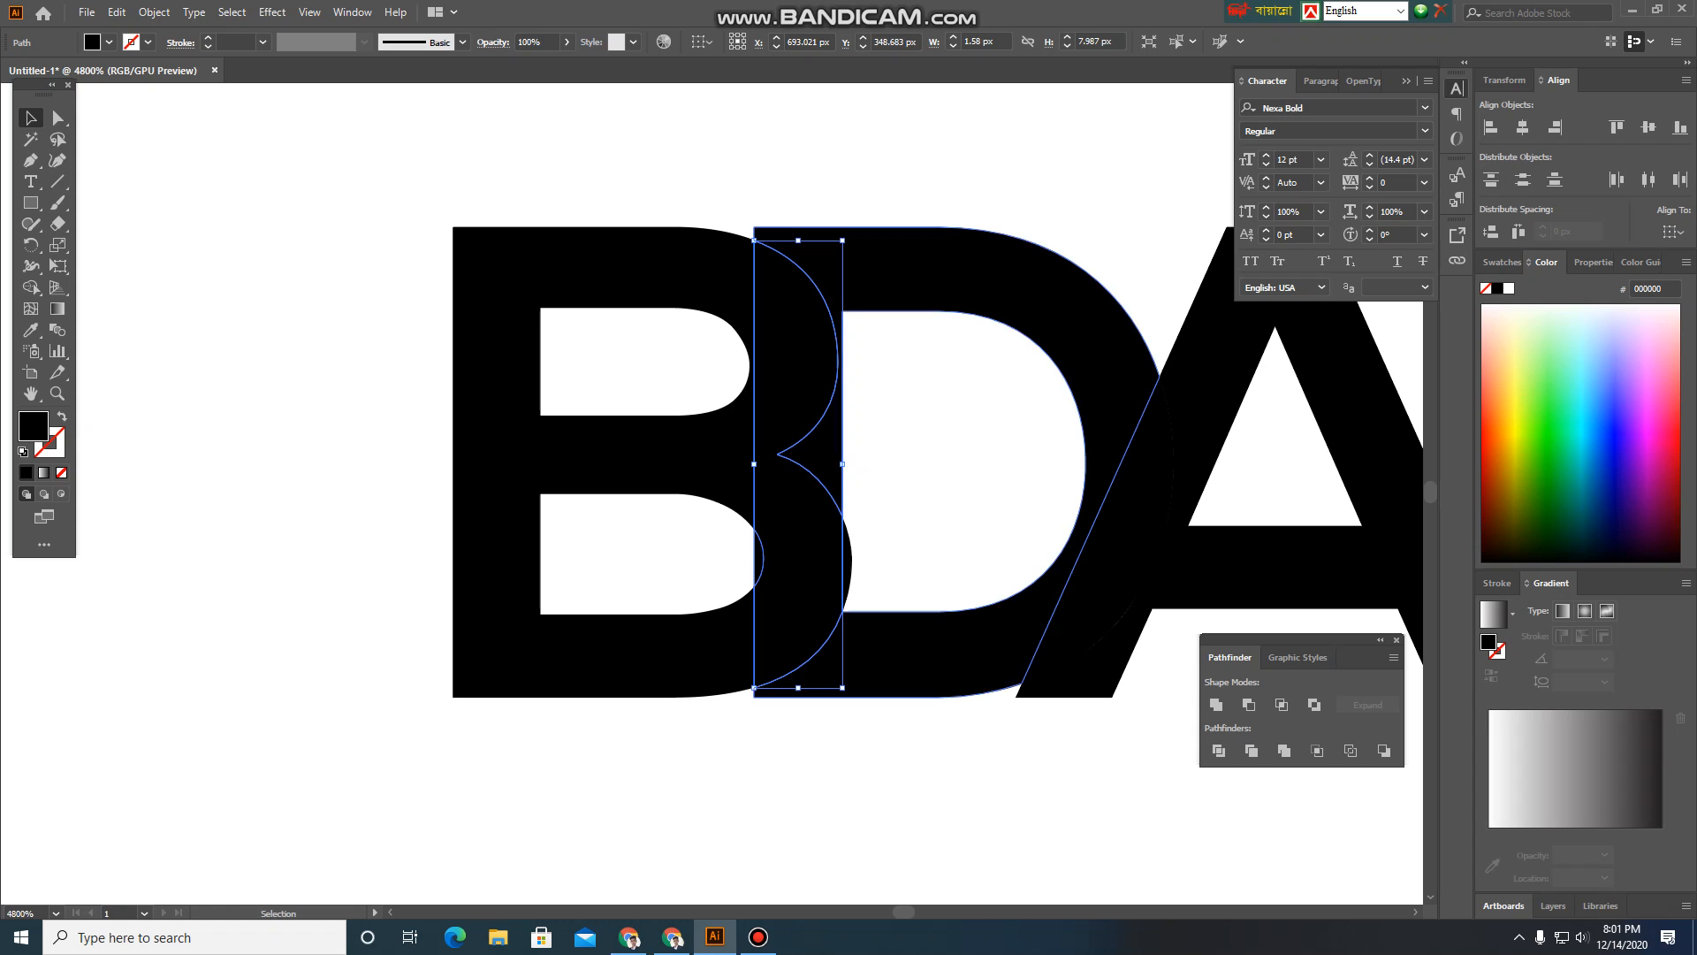
pyautogui.click(819, 459)
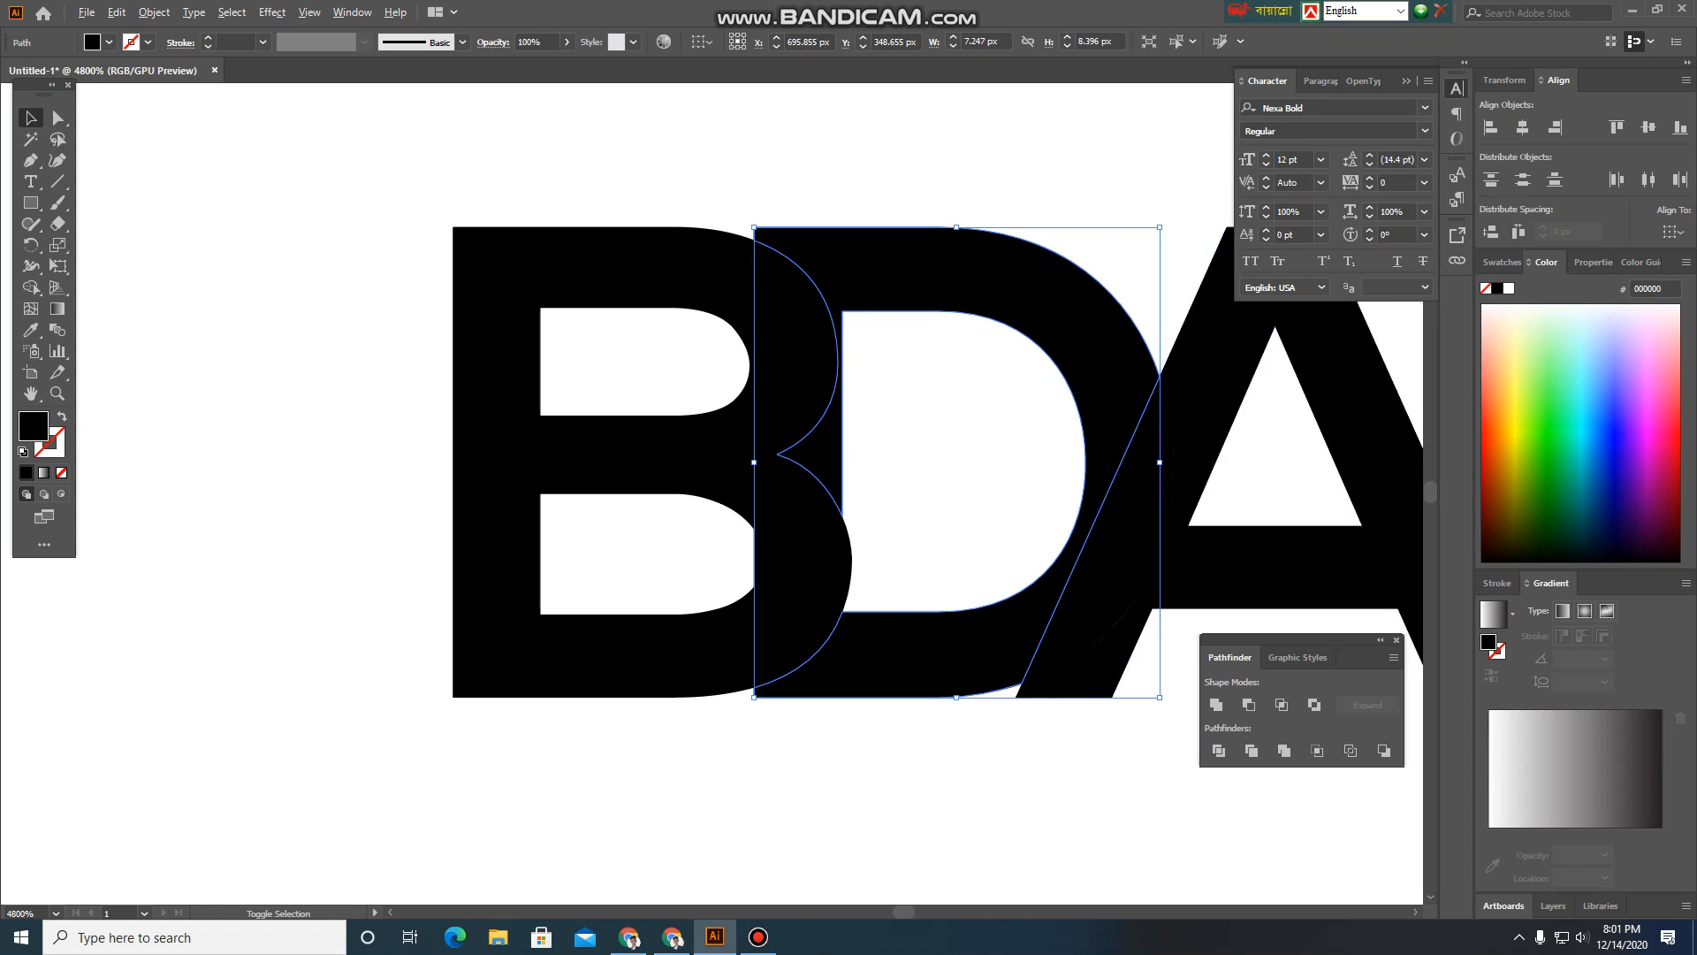
pyautogui.scroll(-3, 1231, 464)
pyautogui.click(1167, 468)
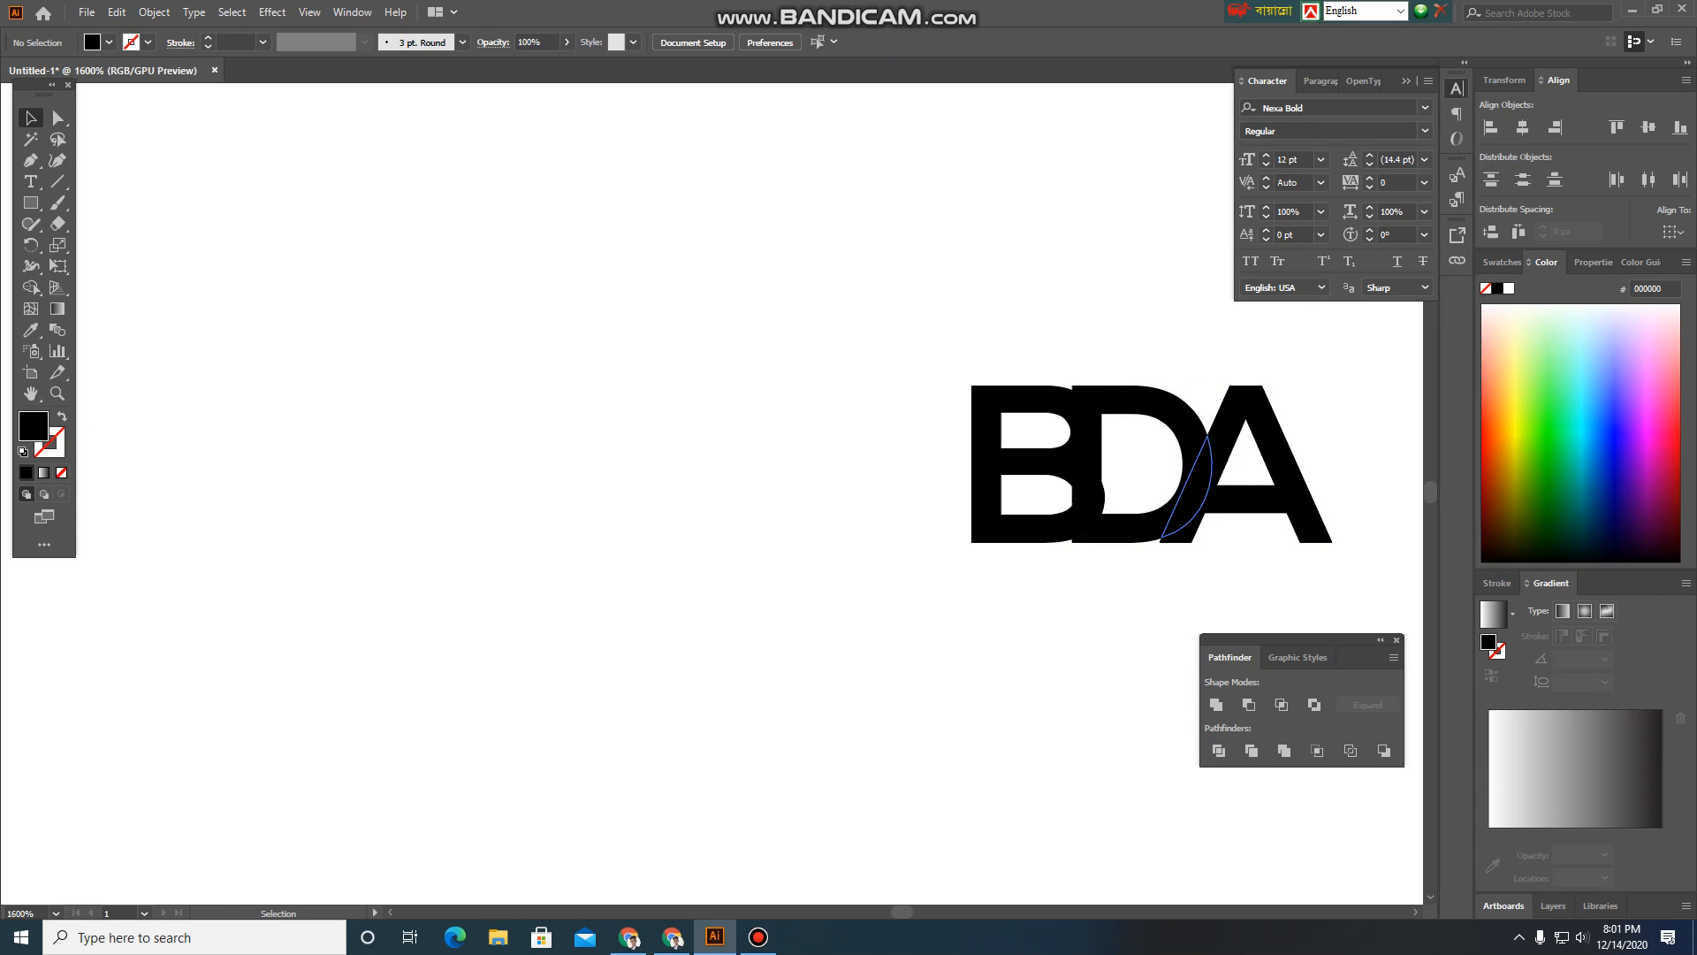
# Delete the overlap sliver between D and A, followed by the remaining D and A pieces
pyautogui.click(1198, 486)
pyautogui.press('Delete')
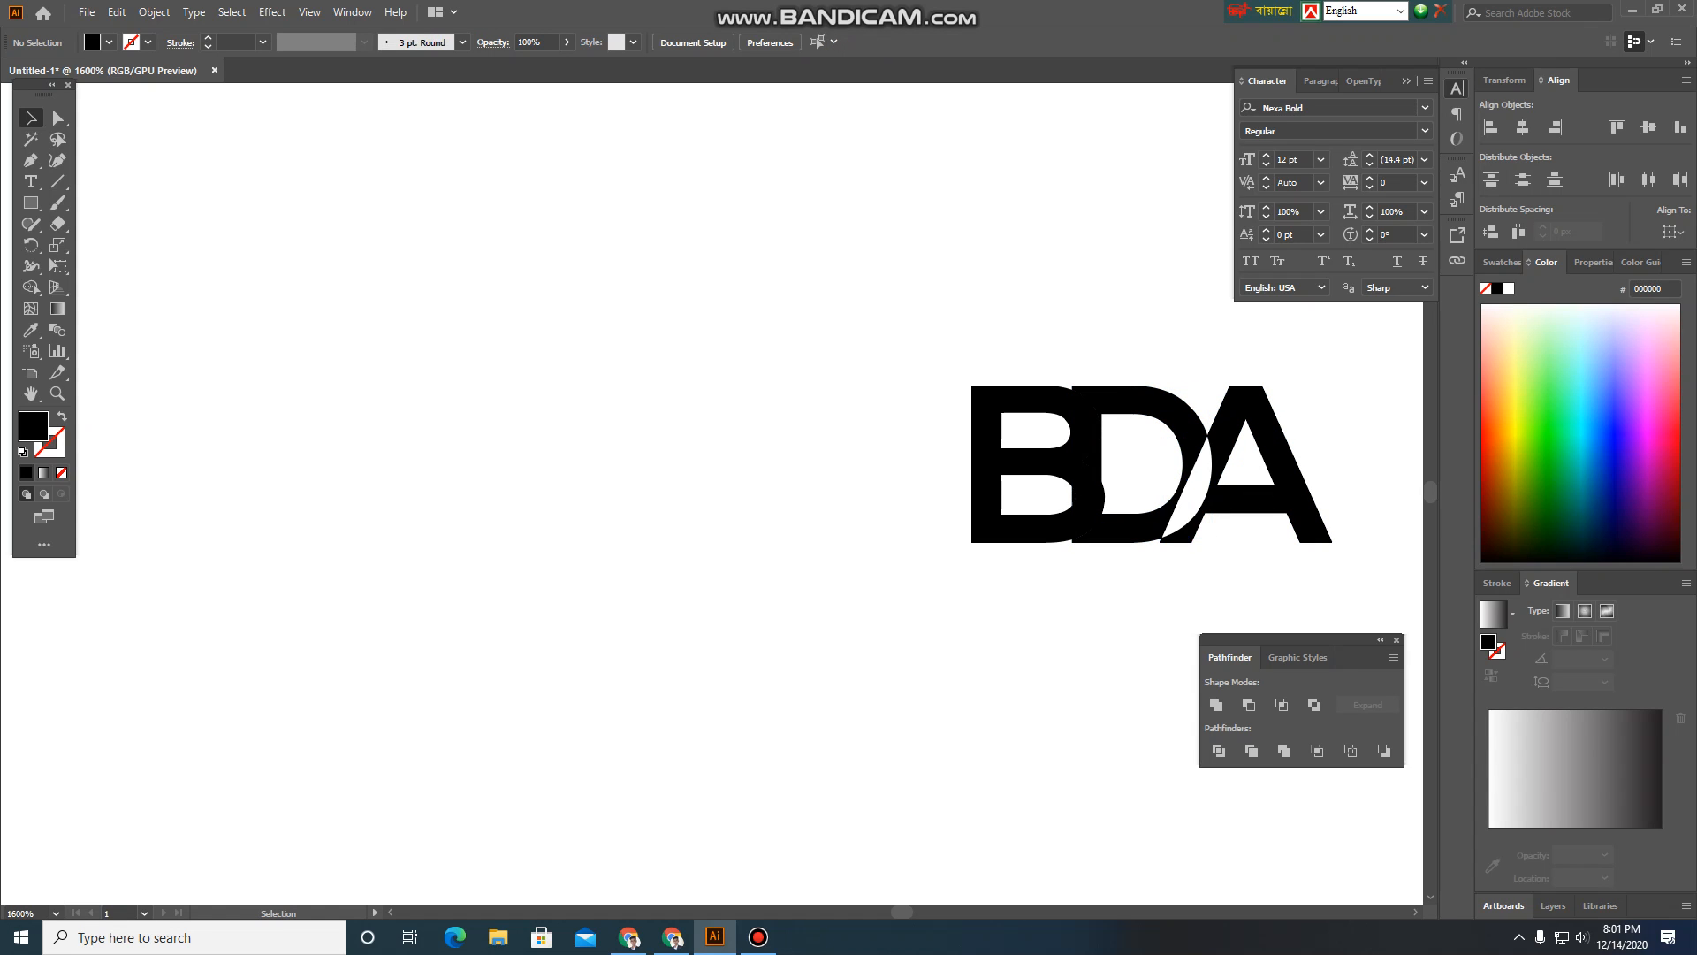
pyautogui.click(1190, 444)
pyautogui.press('Delete')
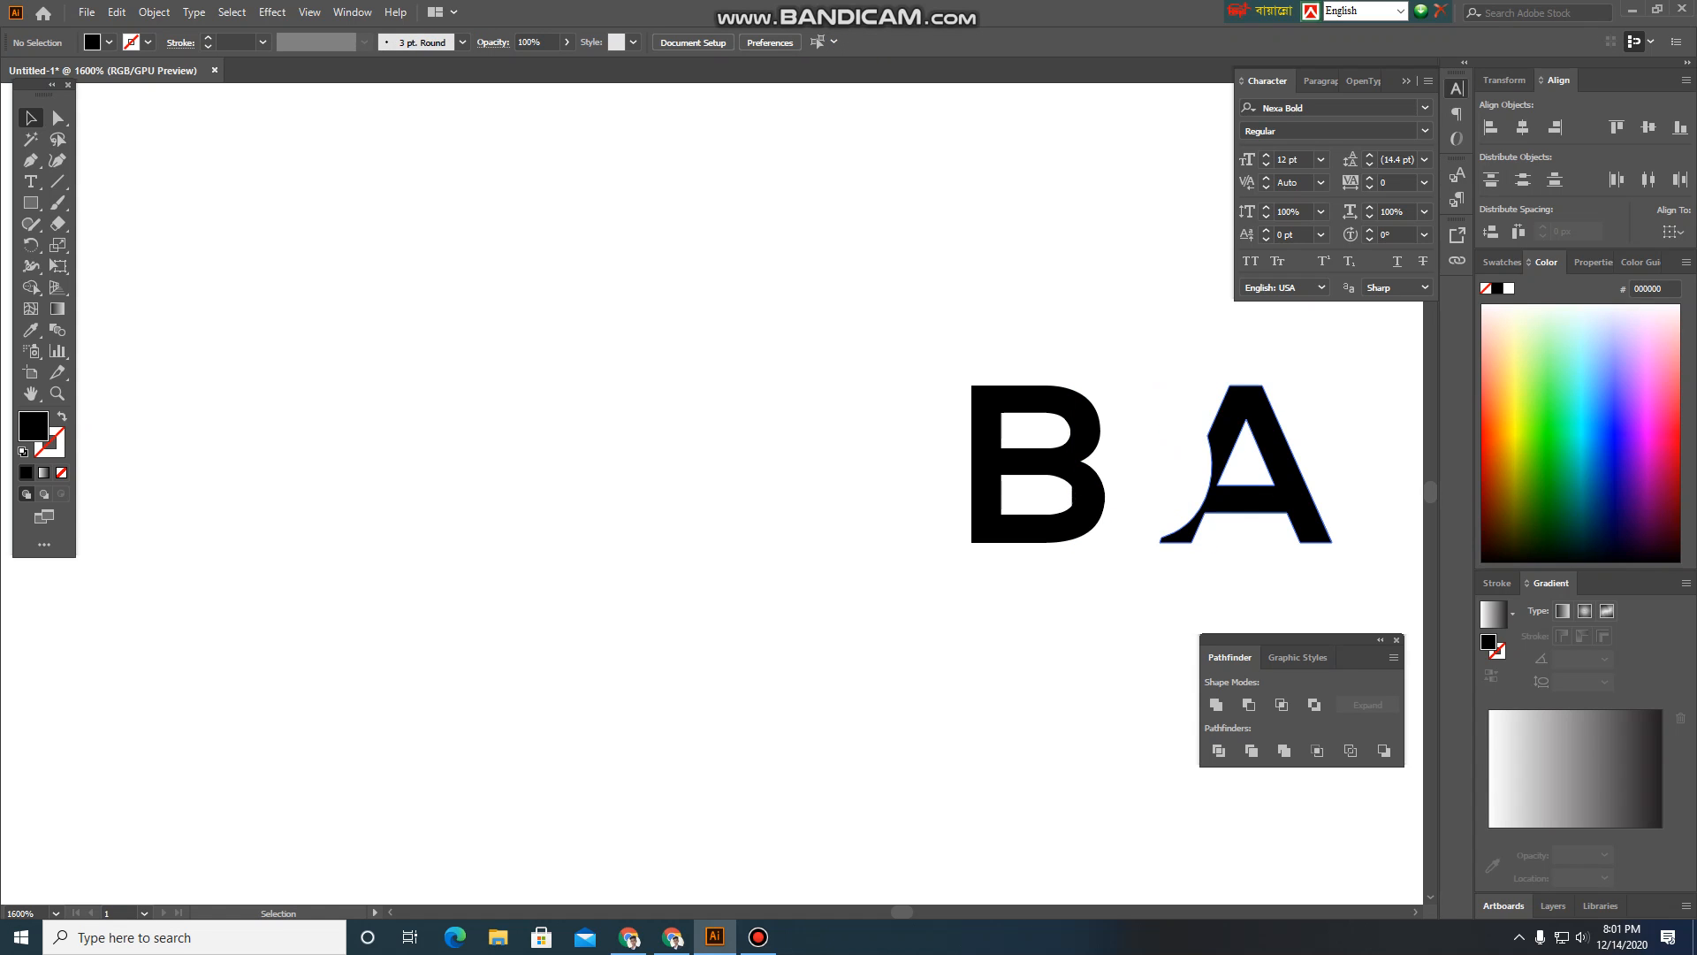
pyautogui.click(1205, 455)
pyautogui.press('Delete')
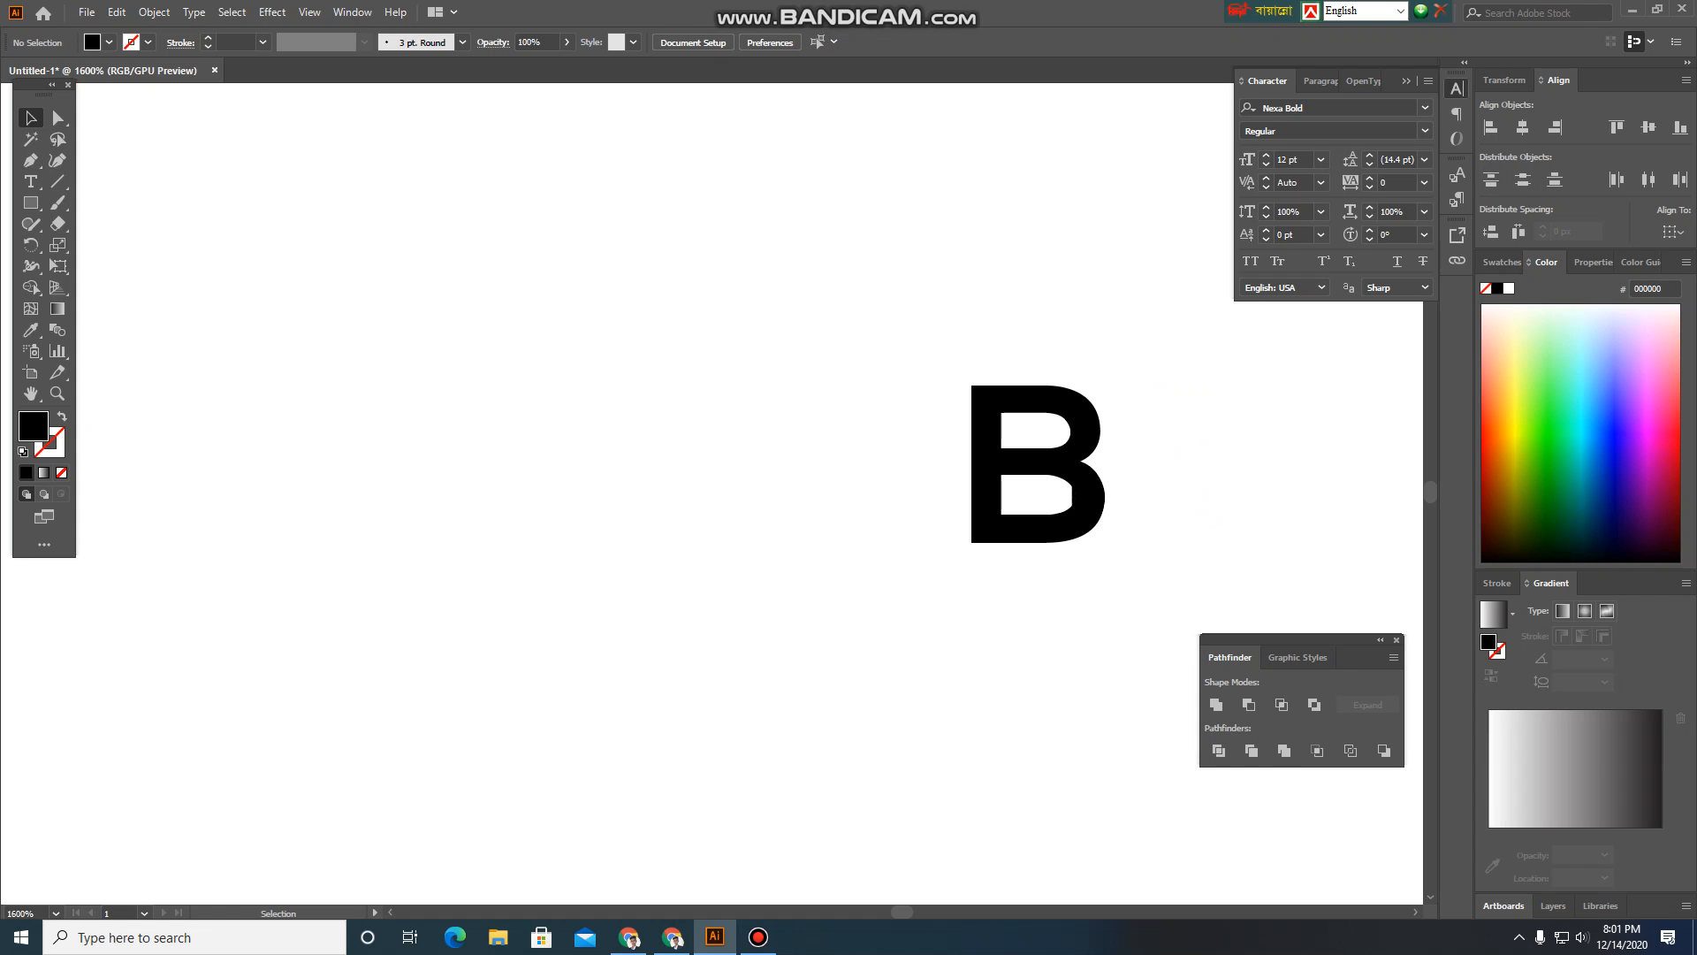
# Undo the deletions, divided pieces, letter moves and outlining back to the editable BDA text
pyautogui.hotkey('ctrl', 'z')
pyautogui.hotkey('ctrl', 'z')
pyautogui.hotkey('ctrl', 'z')
pyautogui.hotkey('ctrl', 'z')
pyautogui.hotkey('ctrl', 'z')
pyautogui.hotkey('ctrl', 'z')
pyautogui.hotkey('ctrl', 'z')
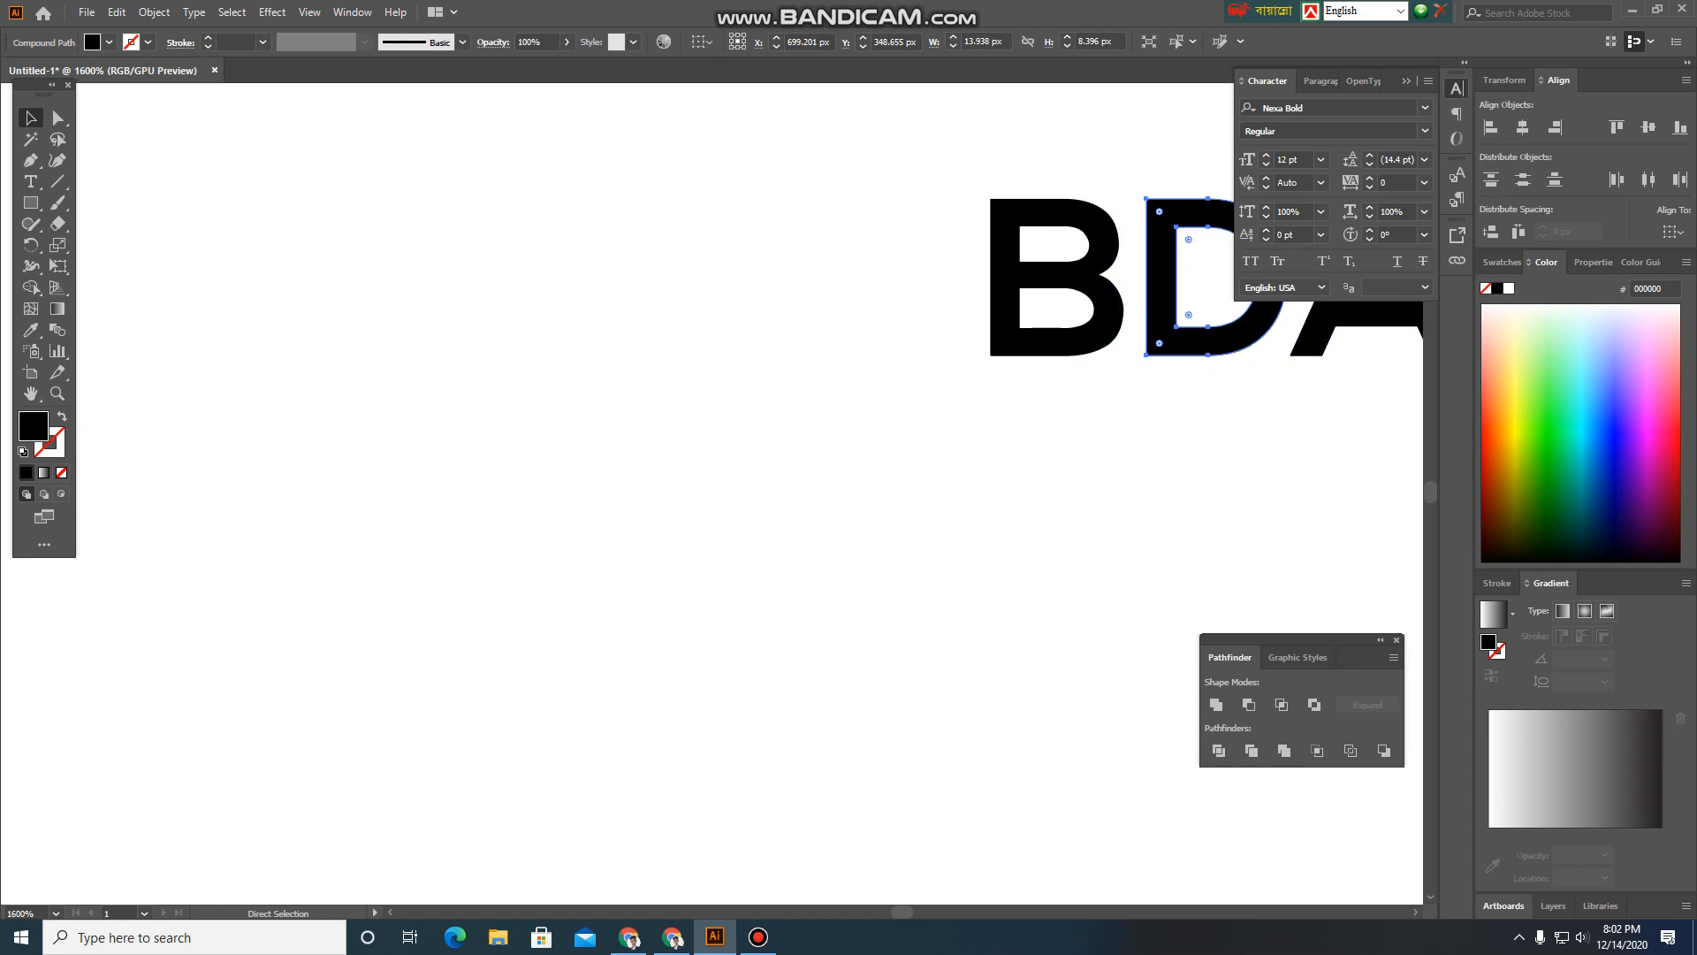
pyautogui.hotkey('ctrl', 'z')
pyautogui.hotkey('ctrl', 'z')
pyautogui.hotkey('ctrl', 'z')
pyautogui.hotkey('ctrl', 'z')
# Move the BDA text to the centre above BAIT DIGITAL and enlarge it to about 28.5 pt
pyautogui.scroll(-6, 1180, 495)
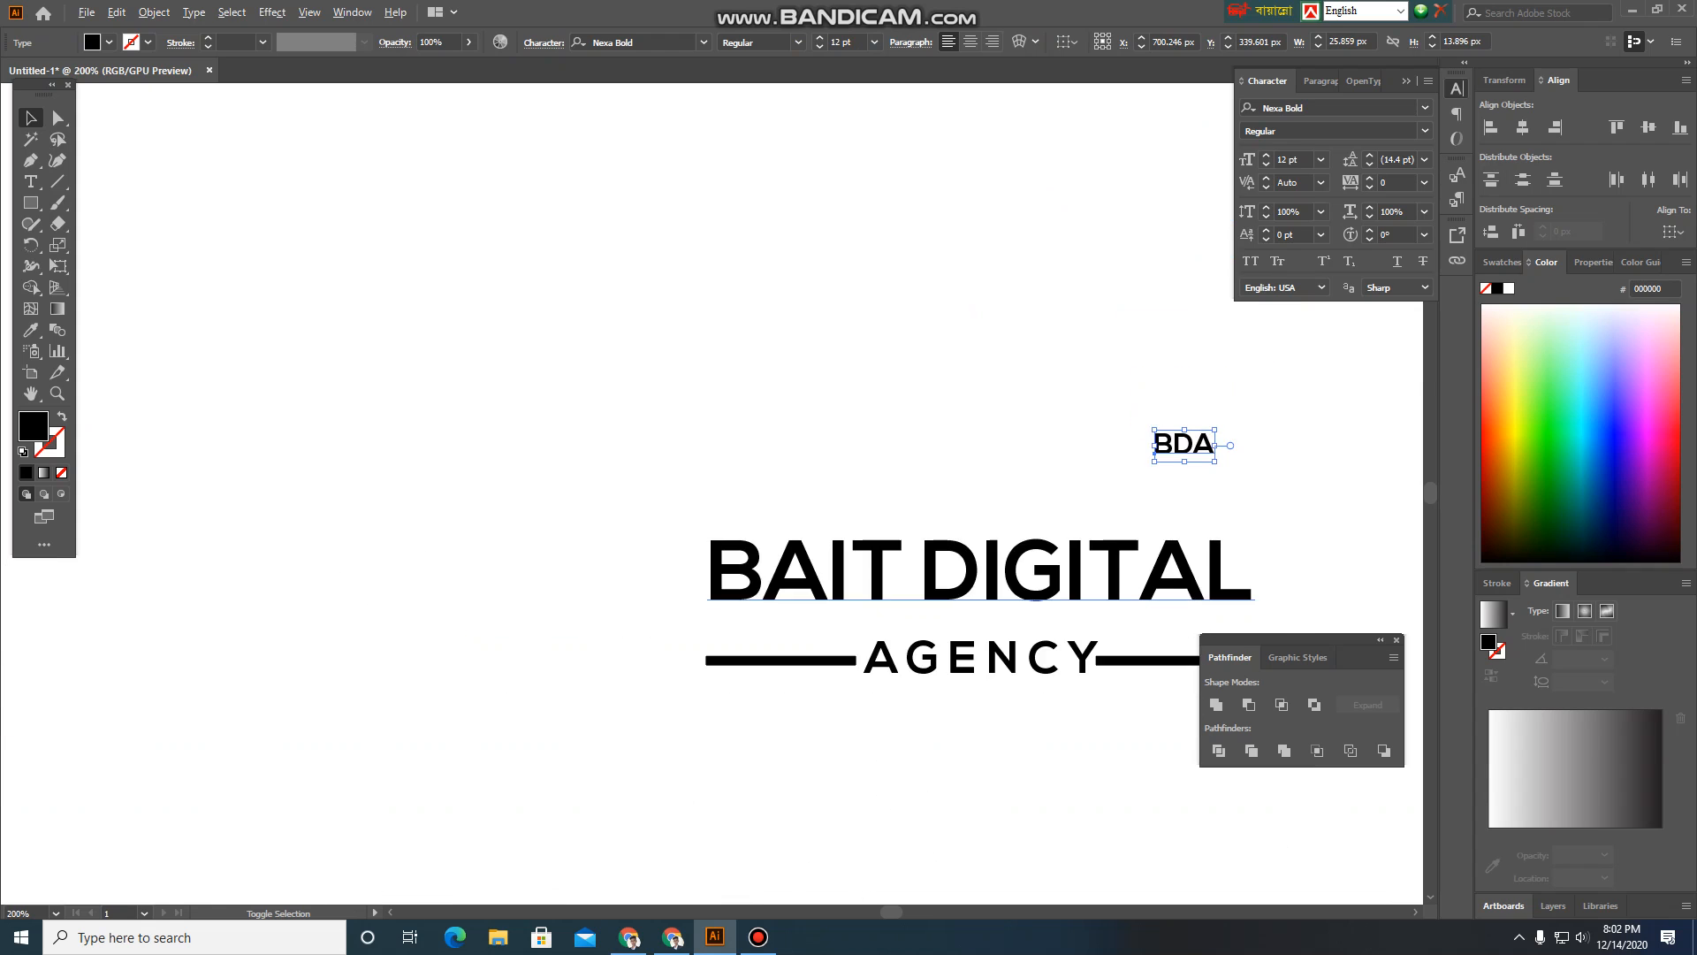
pyautogui.scroll(2, 1257, 459)
pyautogui.moveTo(1161, 438); pyautogui.dragTo(834, 555)
pyautogui.scroll(-3, 840, 443)
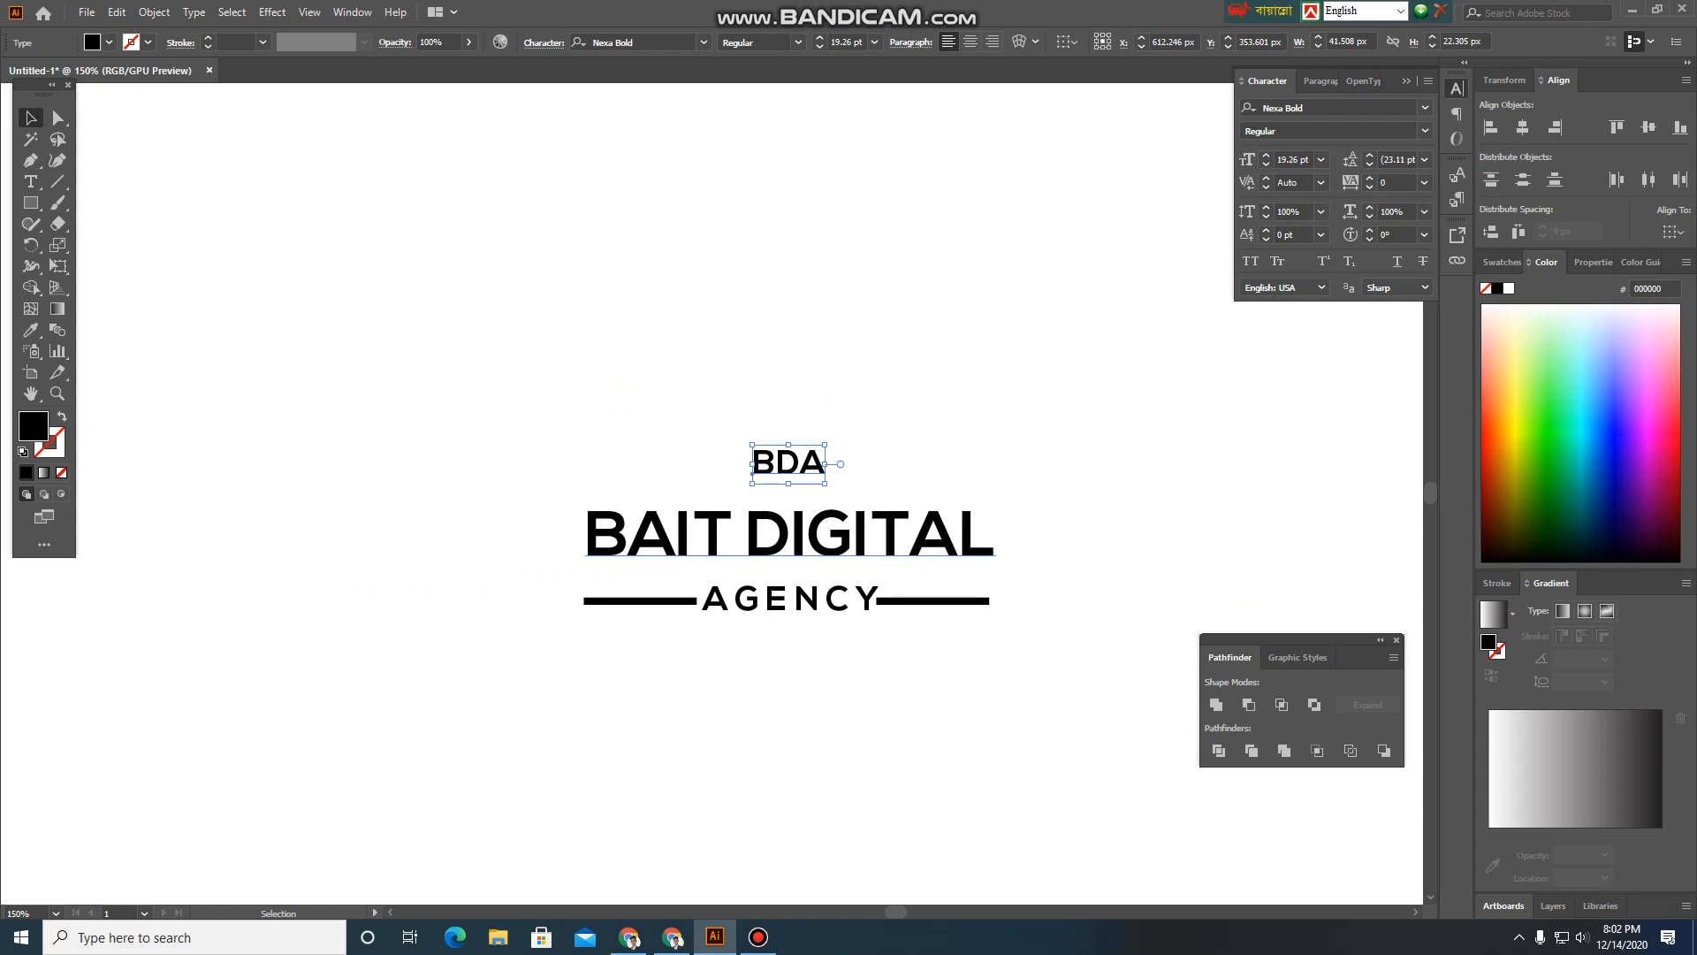
pyautogui.moveTo(826, 483); pyautogui.dragTo(844, 493)
pyautogui.click(925, 432)
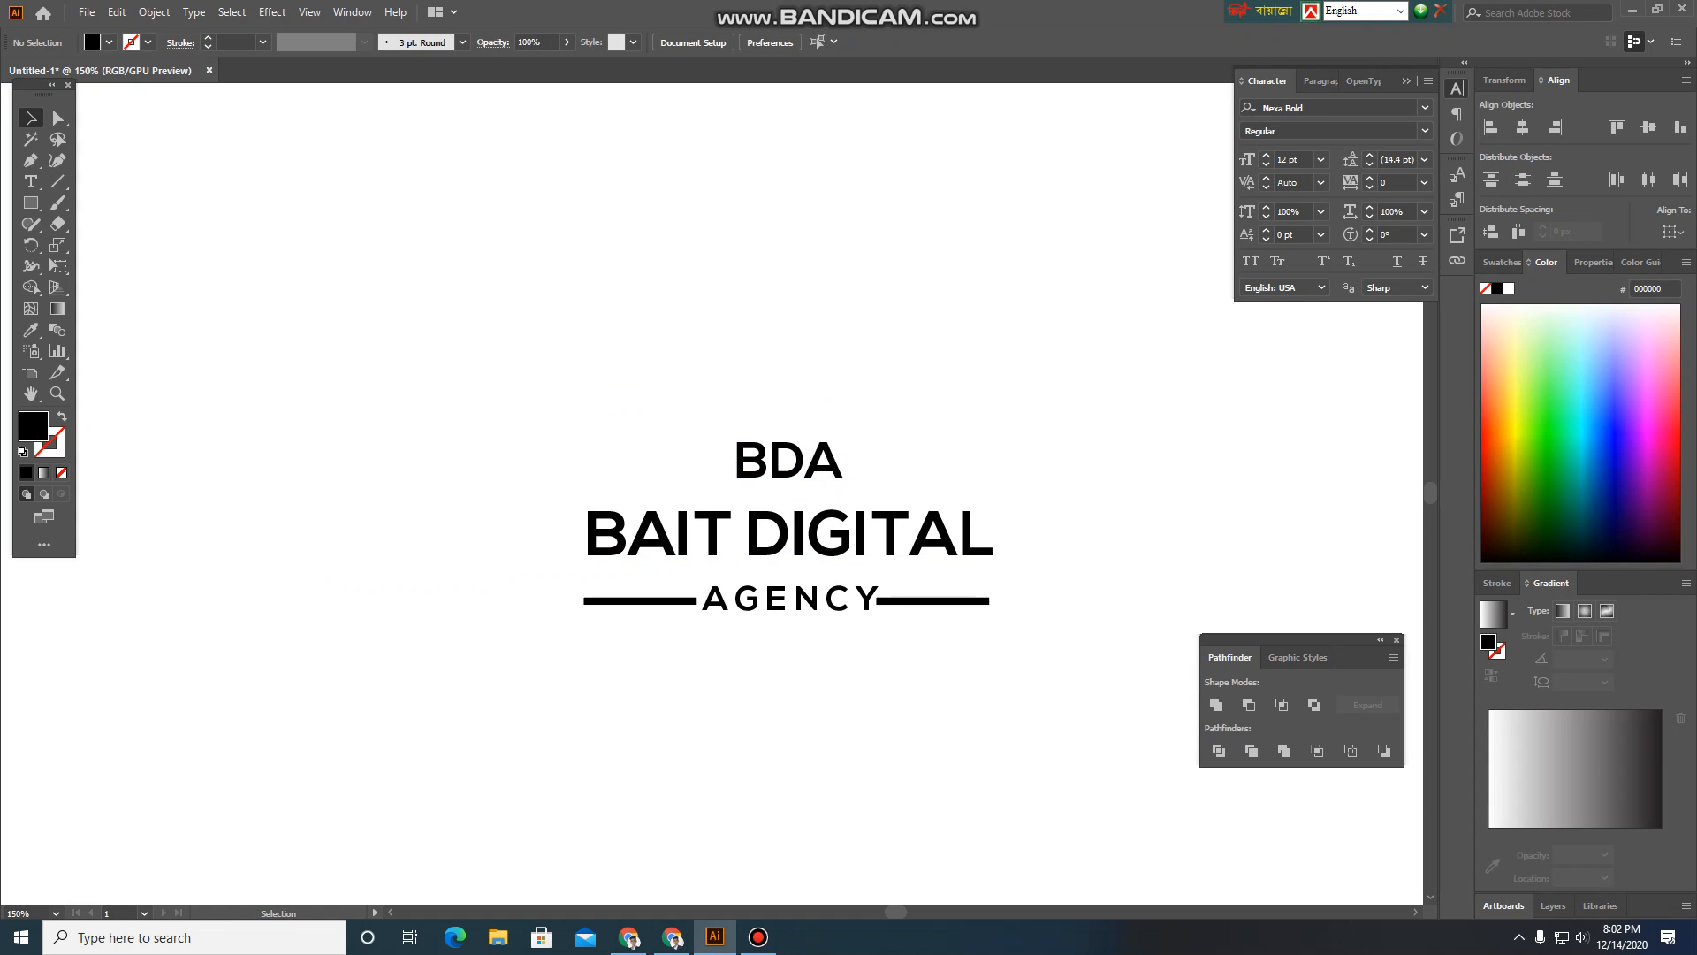
# Draw a rectangle about 118 × 47 px above the BDA text and remove its fill
pyautogui.moveTo(31, 203); pyautogui.dragTo(107, 202)
pyautogui.moveTo(639, 264); pyautogui.dragTo(846, 347)
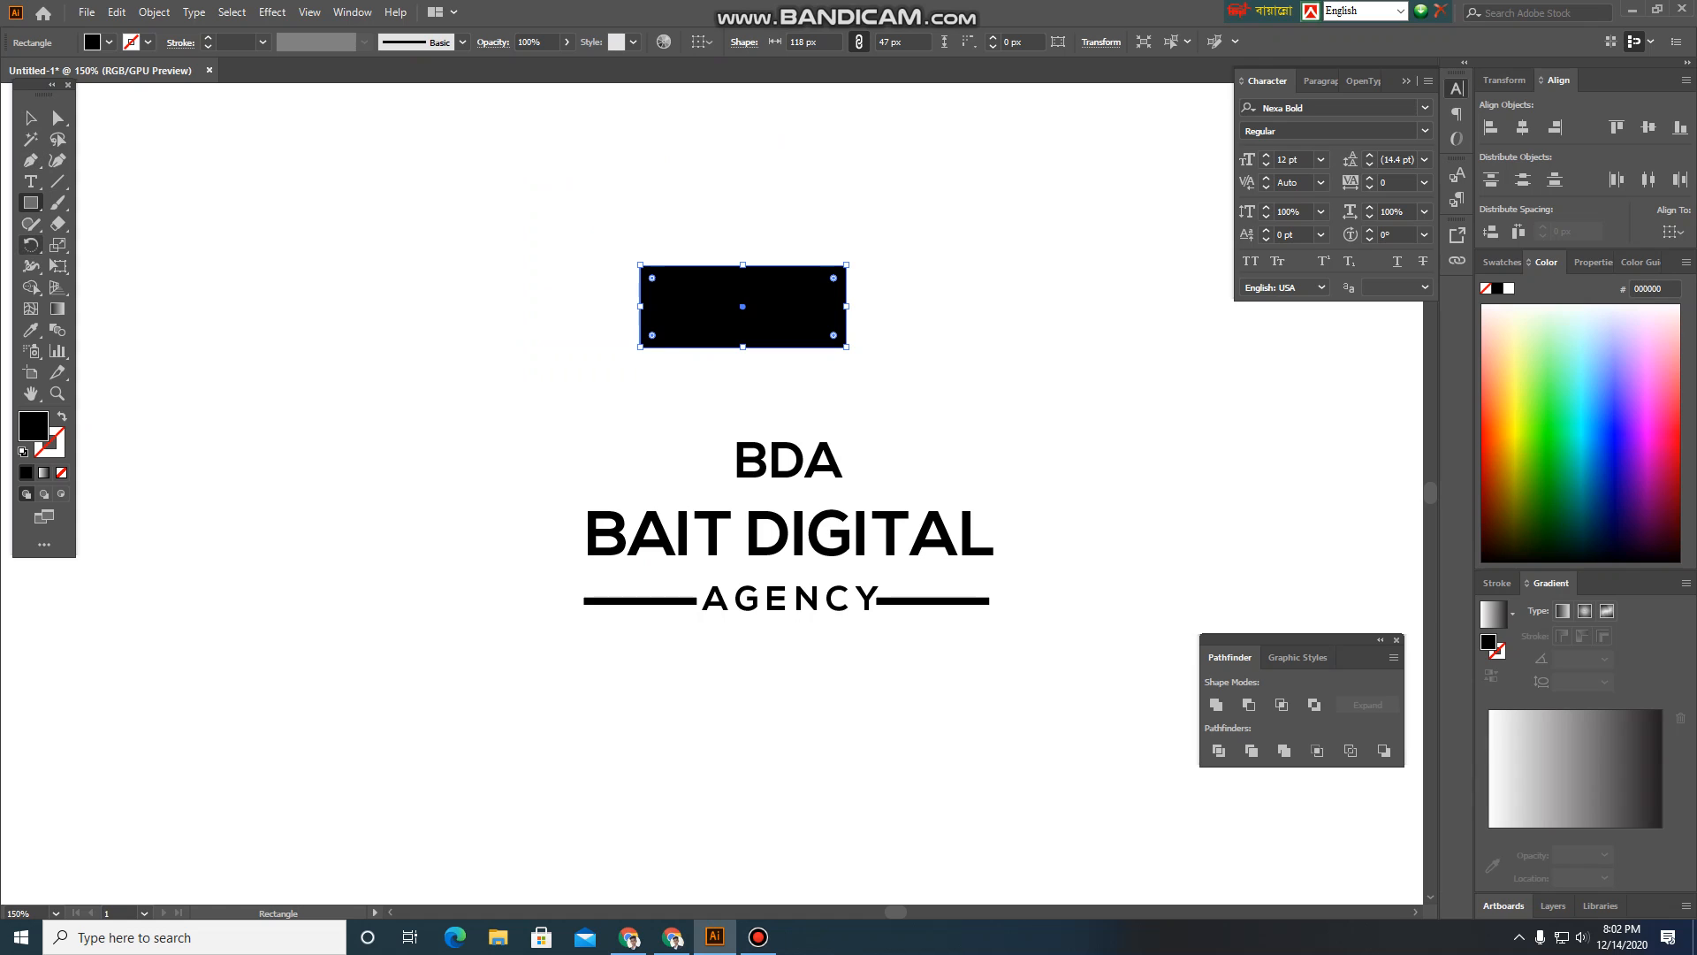
pyautogui.press('/')
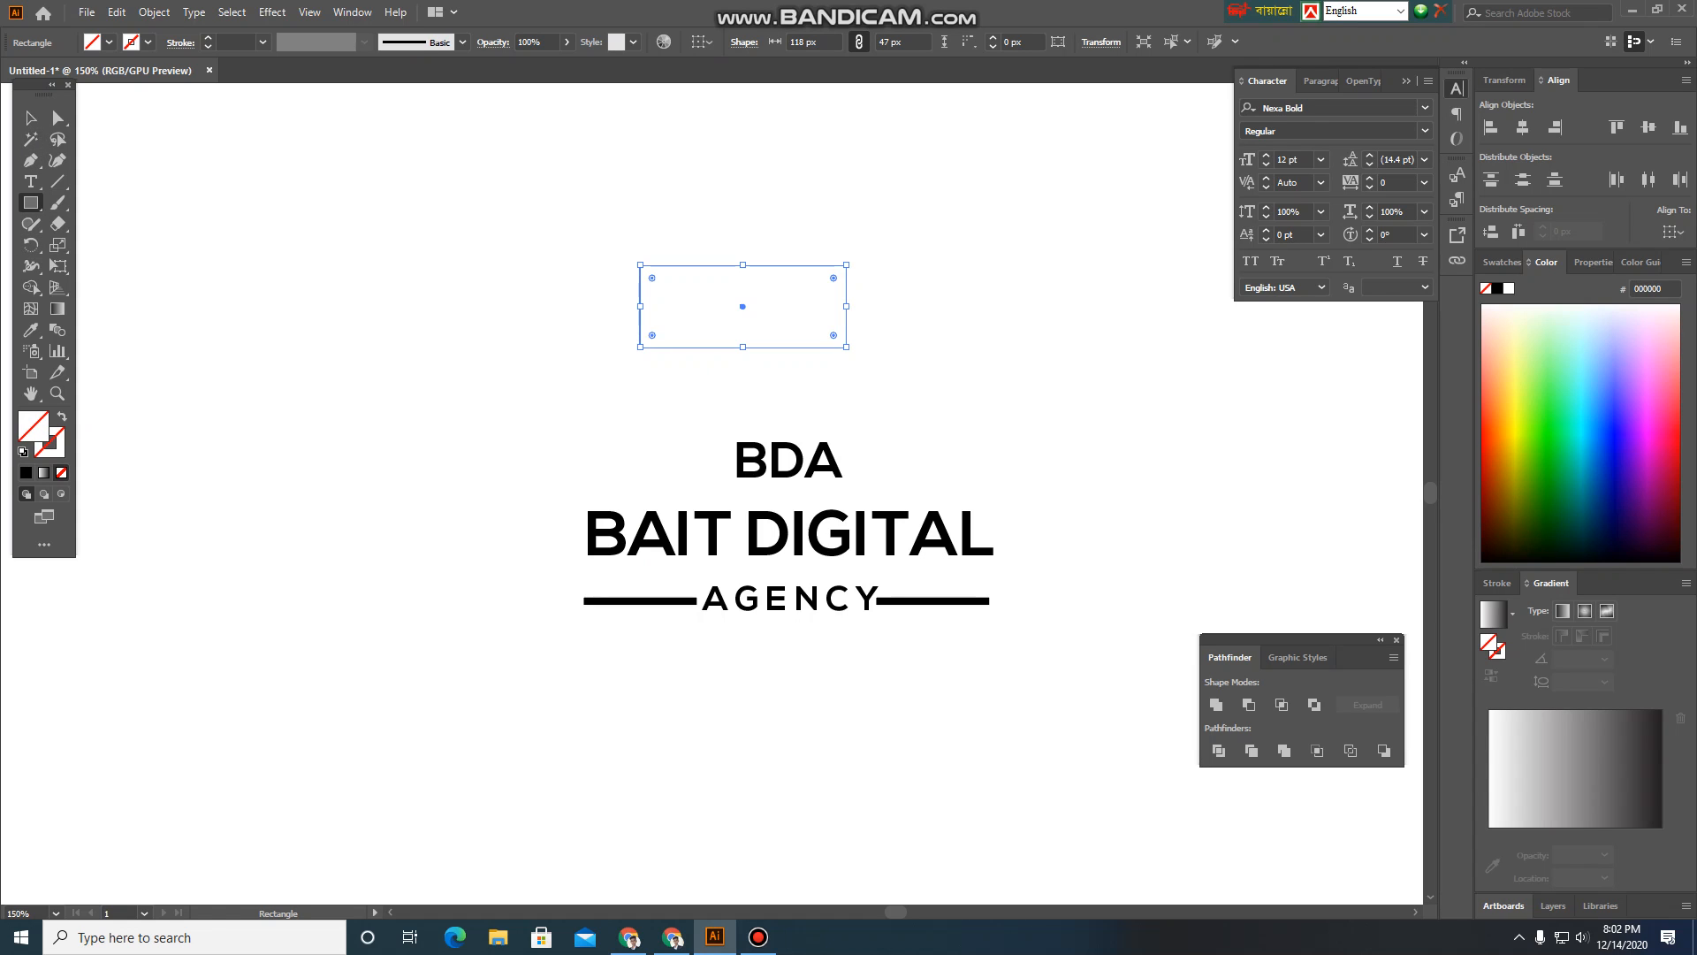
# Give the rectangle a 5 pt black stroke and deselect it
pyautogui.click(208, 38)
pyautogui.click(208, 38)
pyautogui.click(207, 38)
pyautogui.click(208, 38)
pyautogui.click(208, 38)
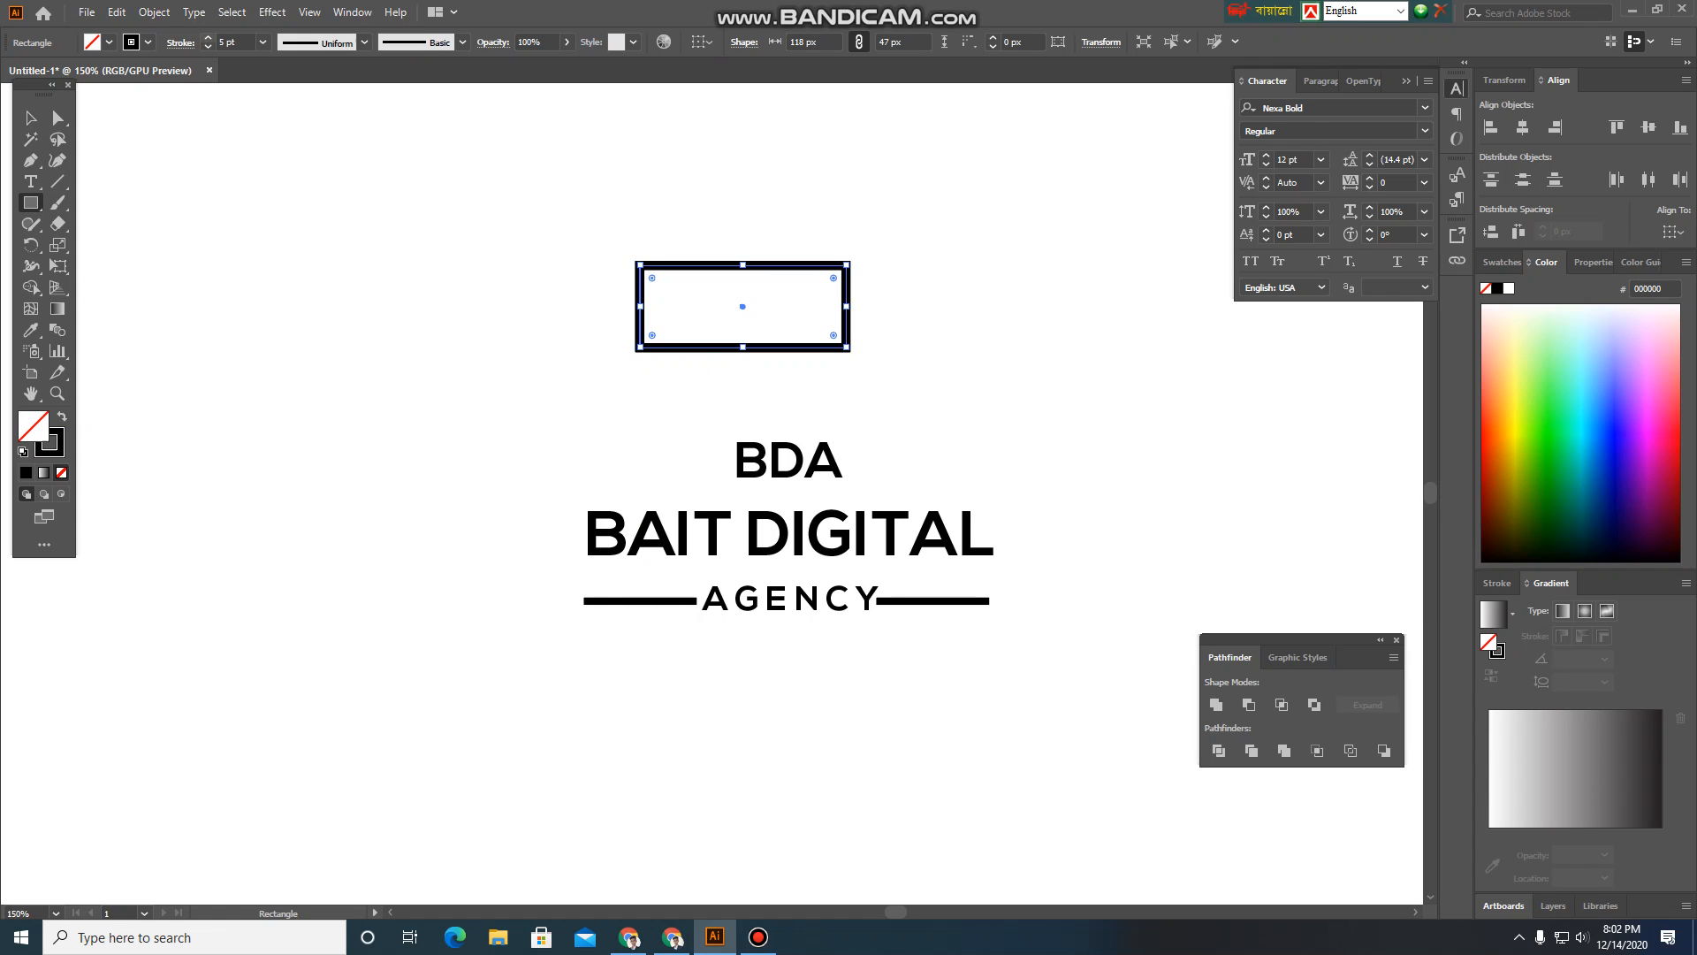
pyautogui.click(30, 118)
pyautogui.click(566, 239)
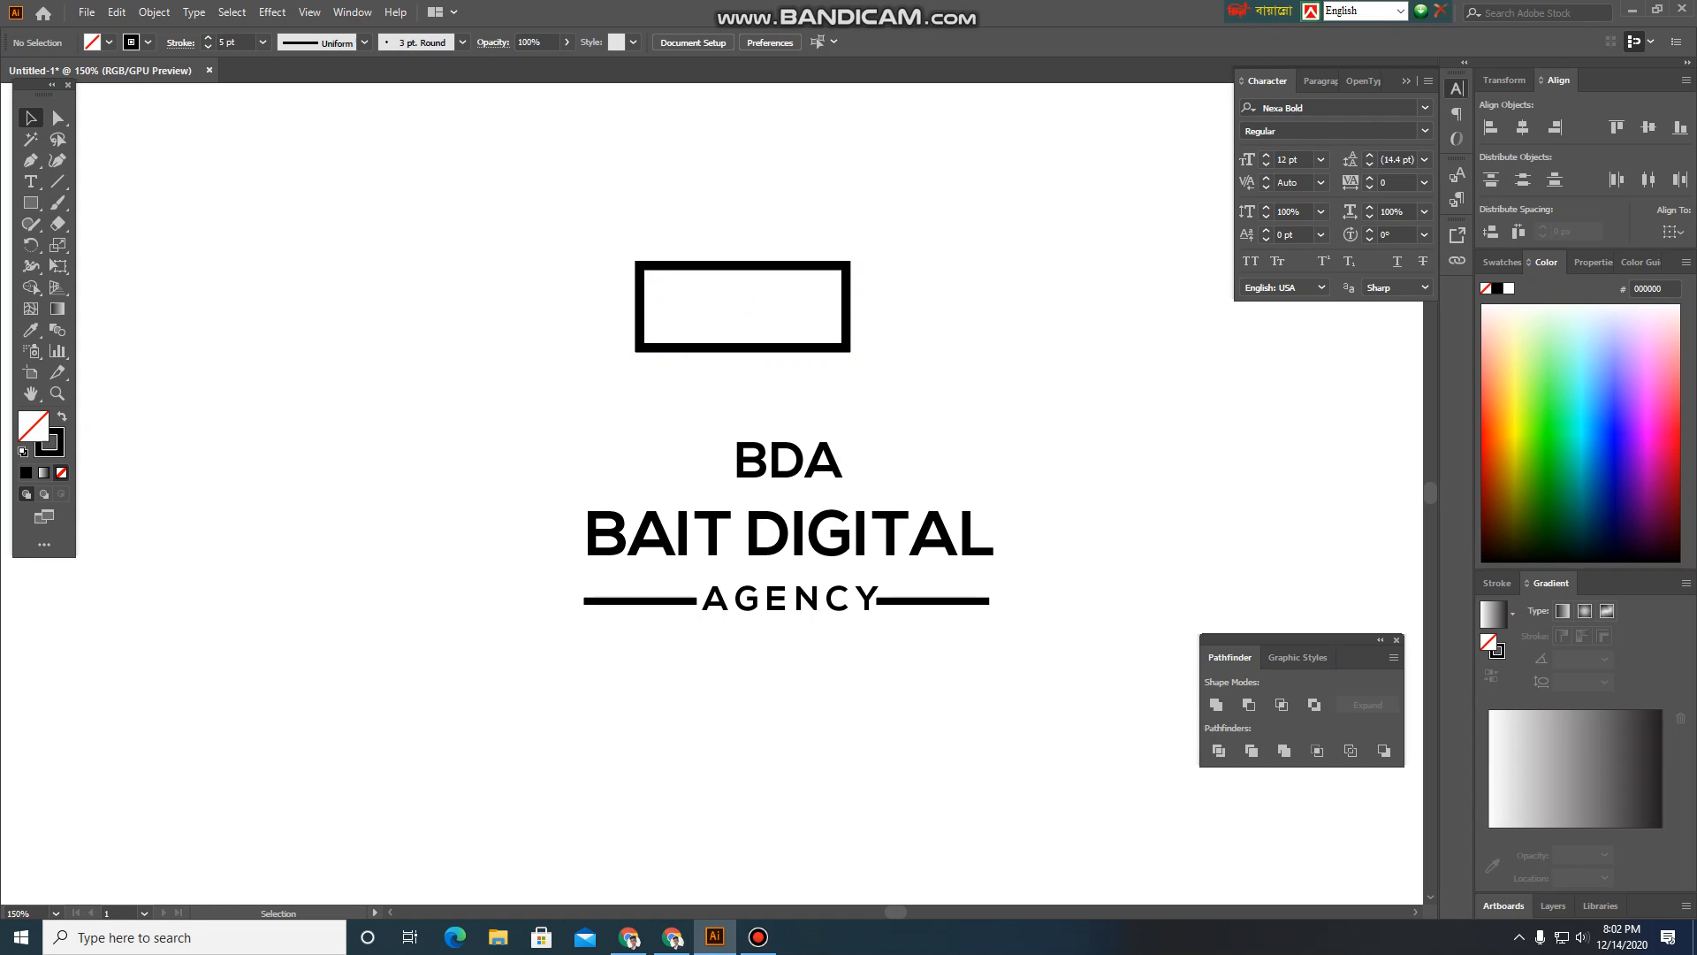
# Move the outlined rectangle down so it surrounds the BDA text
pyautogui.click(787, 459)
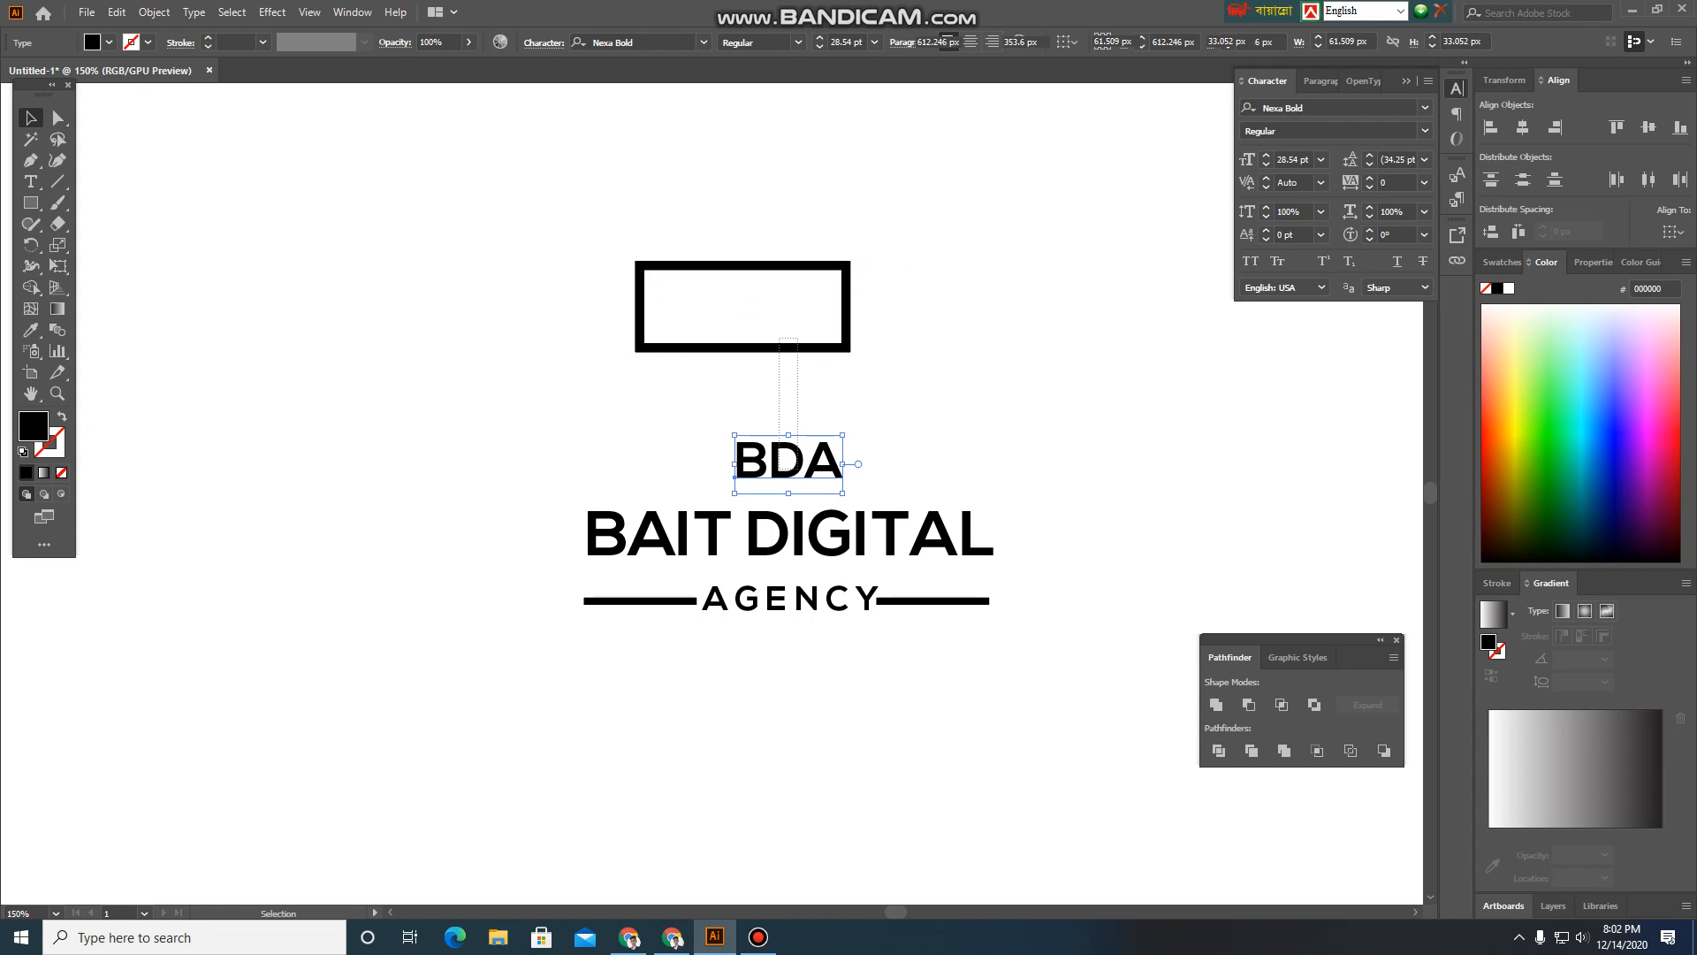
pyautogui.keyDown('shift'); pyautogui.click(780, 348); pyautogui.keyUp('shift')
pyautogui.hotkey('ctrl', 'shift', 'a')
pyautogui.moveTo(849, 347); pyautogui.dragTo(870, 495)
pyautogui.scroll(-1, 849, 478)
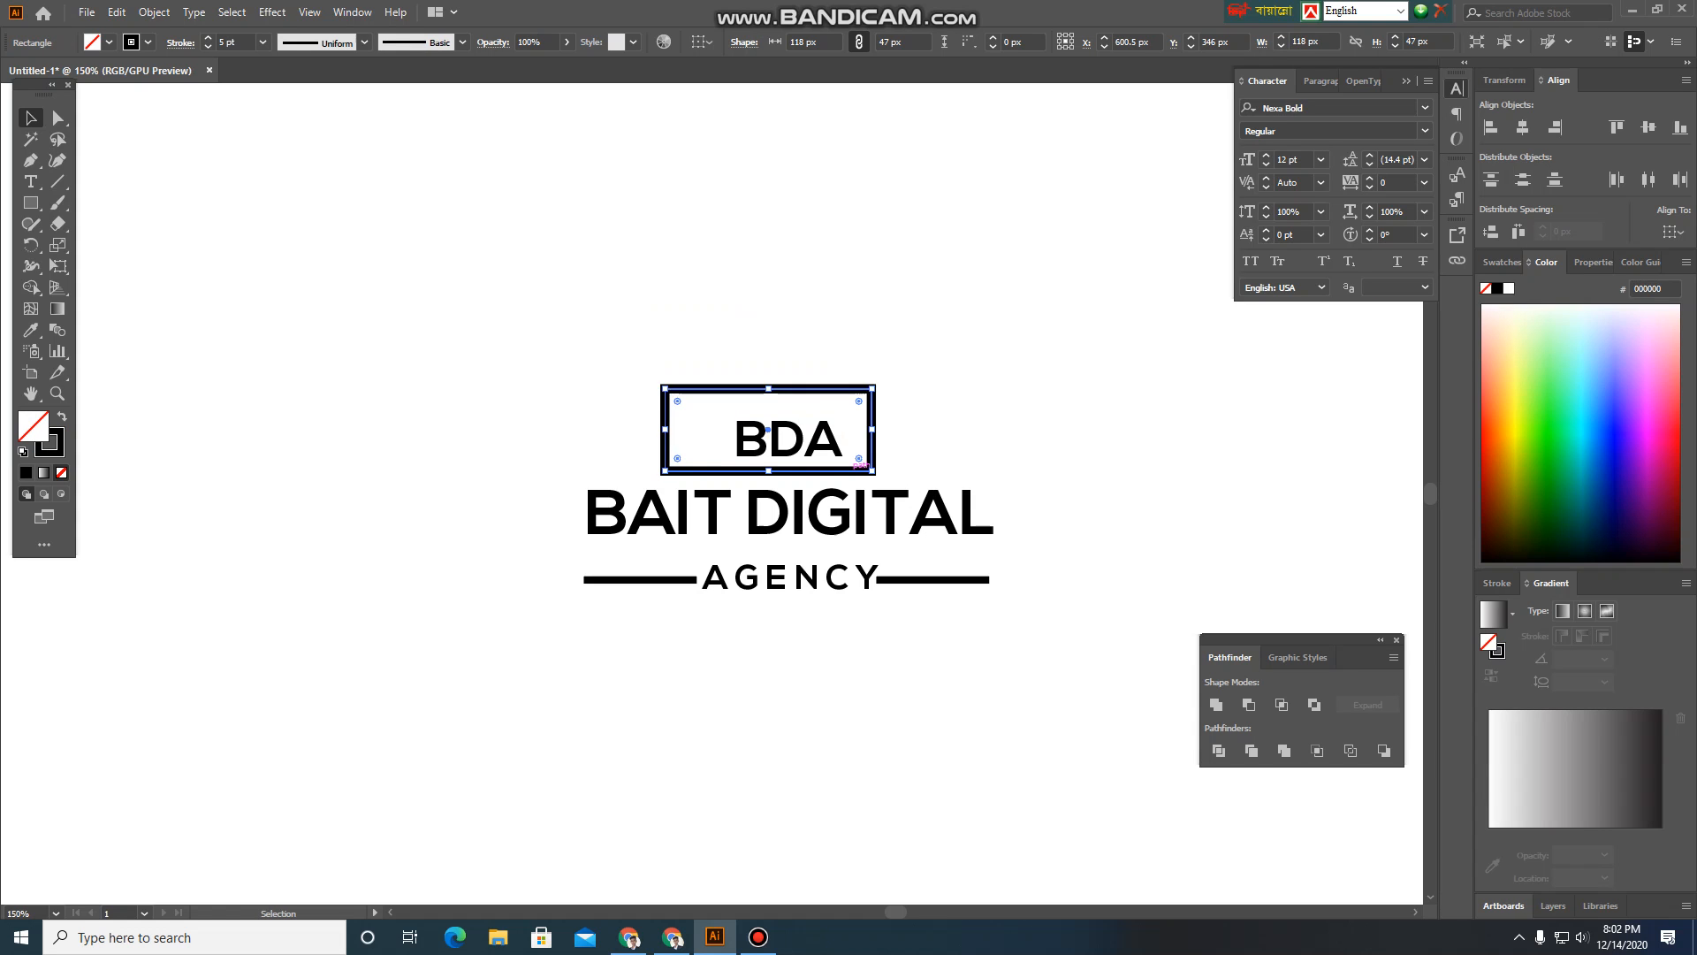
# Shrink the rectangle to about 88 × 35 px and reposition it as a frame around BDA
pyautogui.scroll(1, 844, 465)
pyautogui.scroll(2, 844, 495)
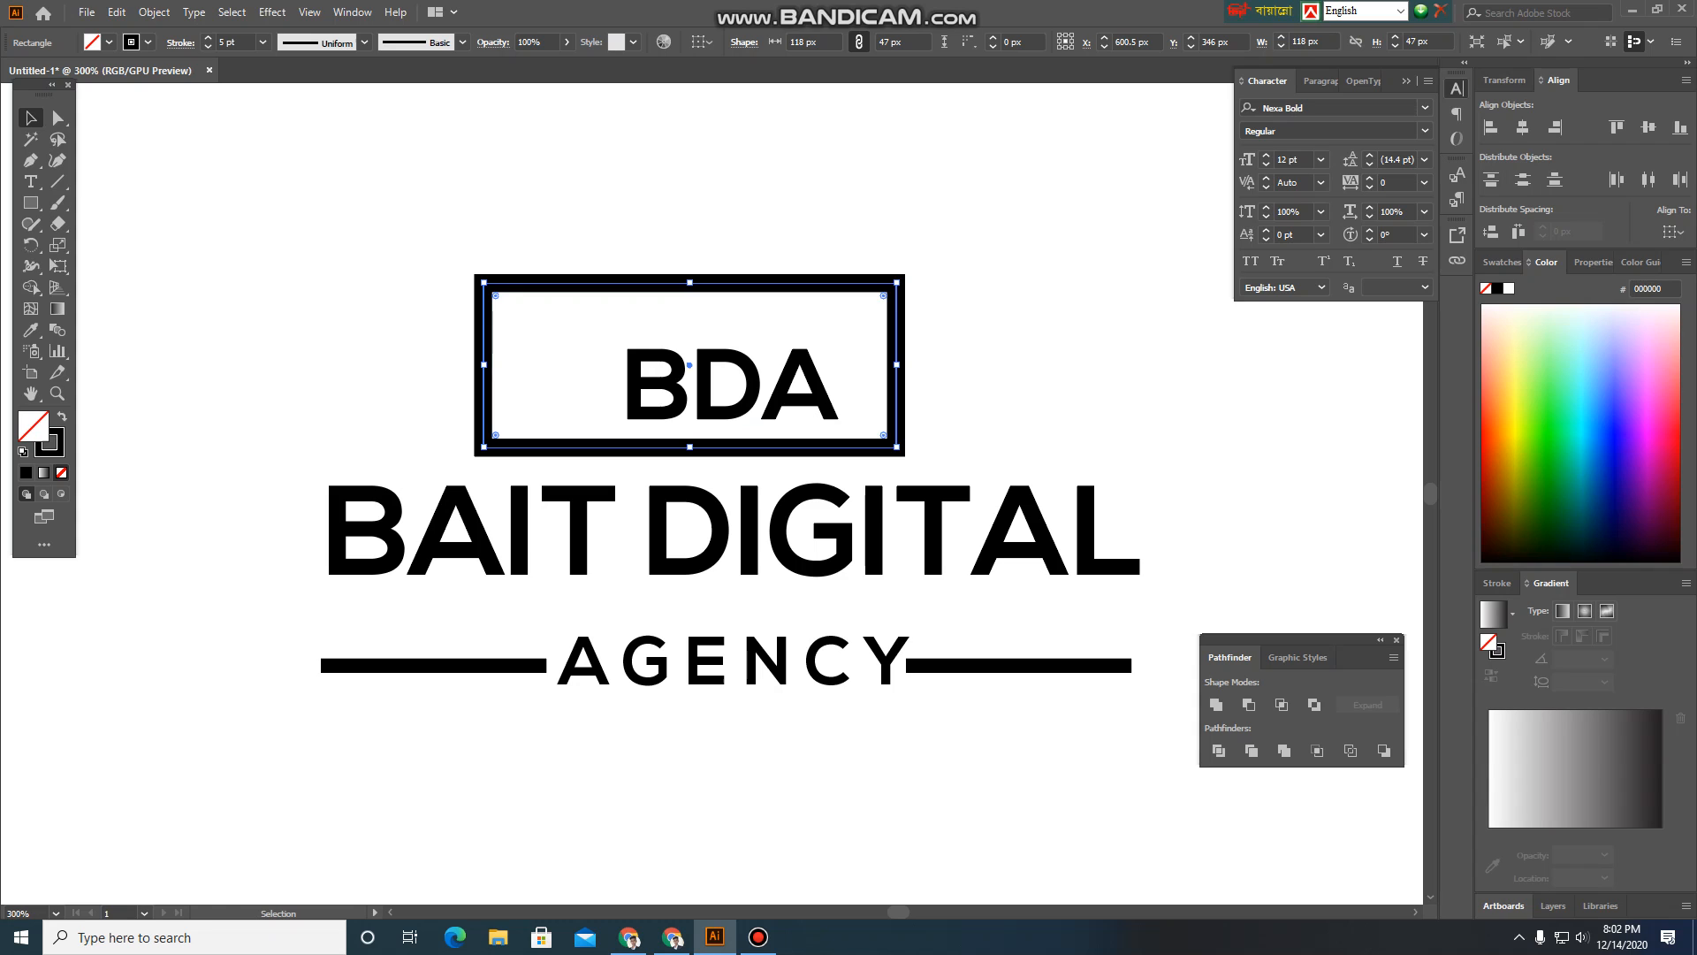
pyautogui.moveTo(898, 447); pyautogui.dragTo(844, 426)
pyautogui.moveTo(533, 364); pyautogui.dragTo(573, 393)
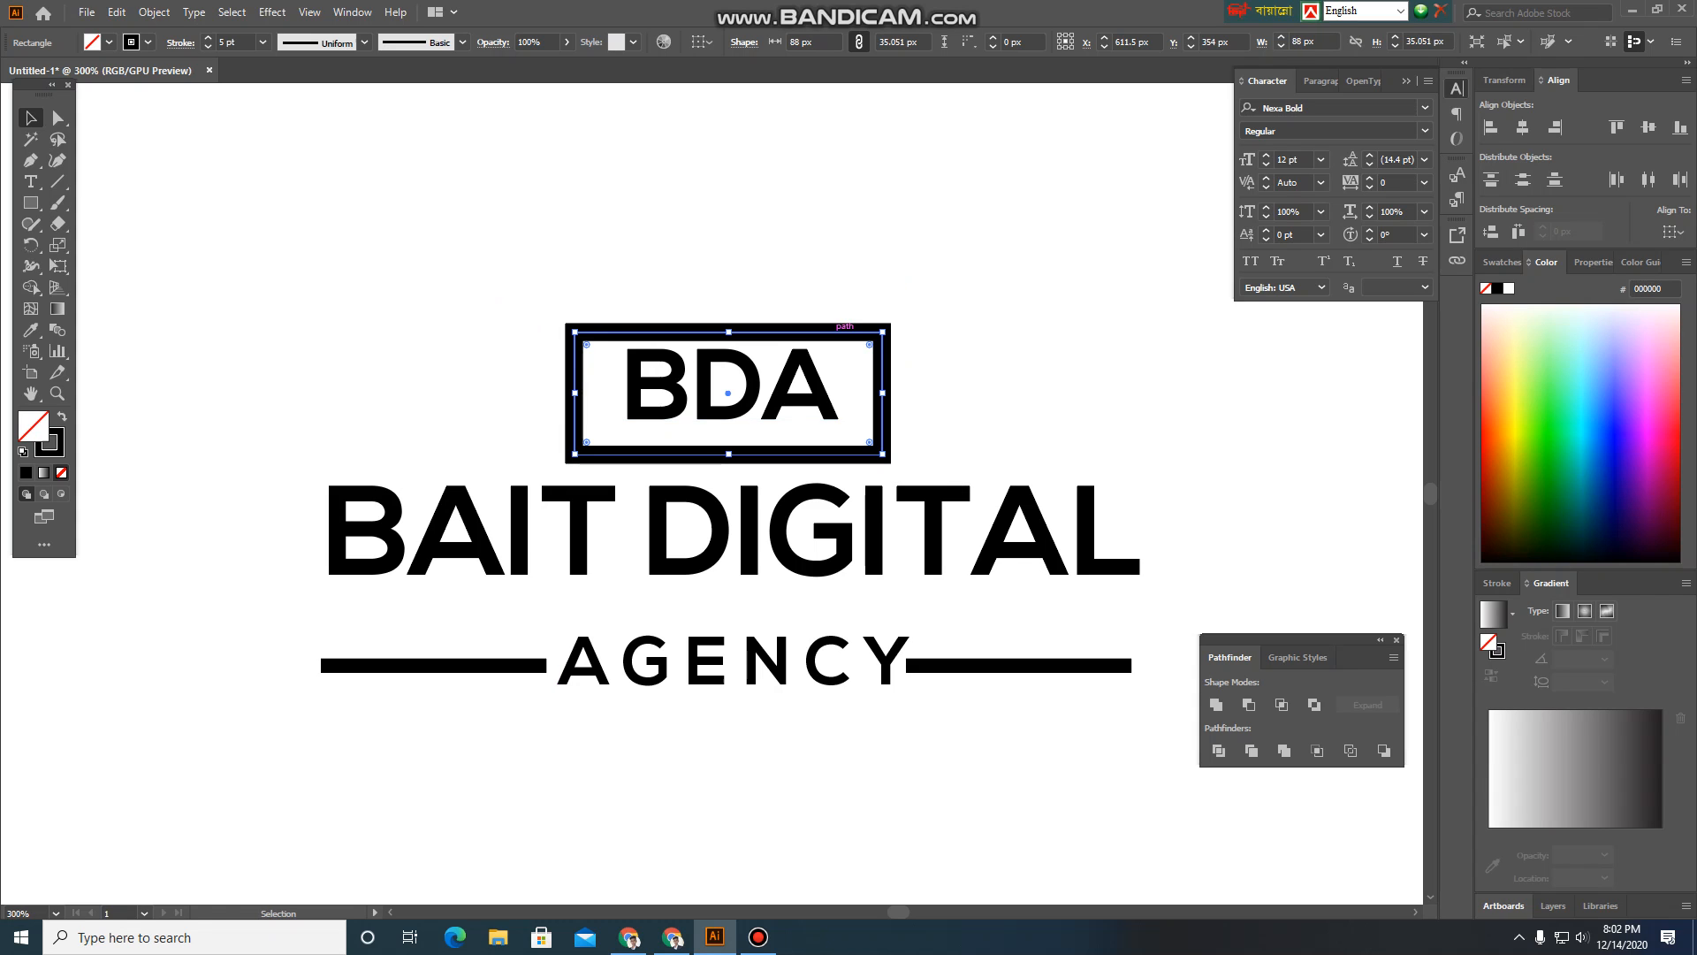
pyautogui.moveTo(837, 325); pyautogui.dragTo(822, 319)
pyautogui.hotkey('ctrl', 'shift', 'a')
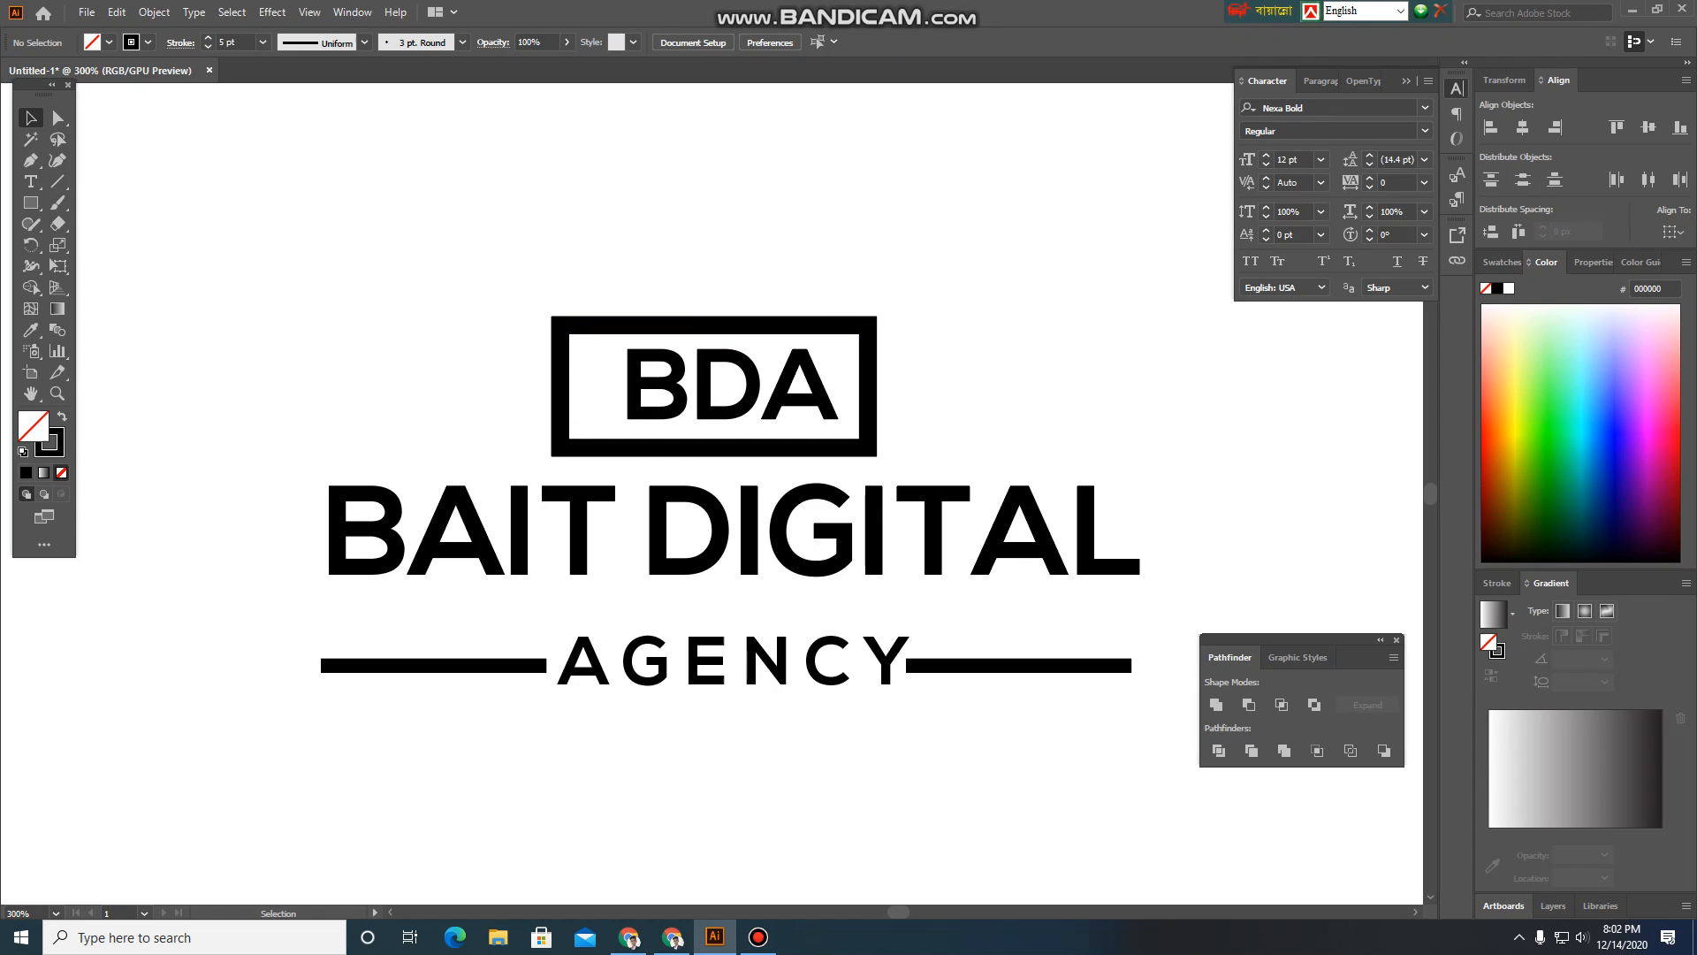